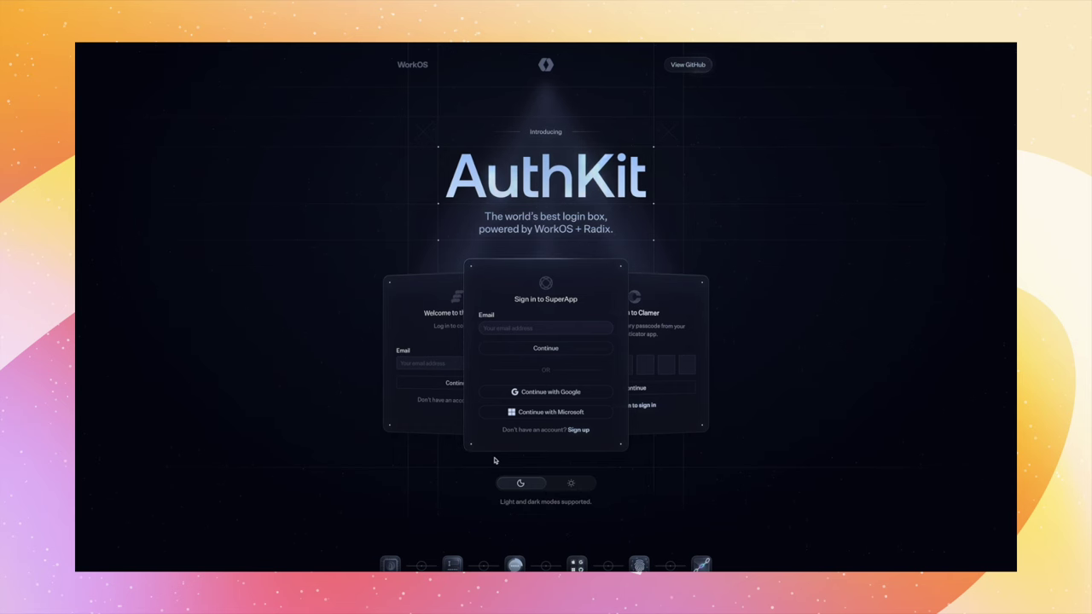
Scroll the Home page down to the Starter, Business and Enterprise pricing cards.
scroll(494, 461, down, 5)
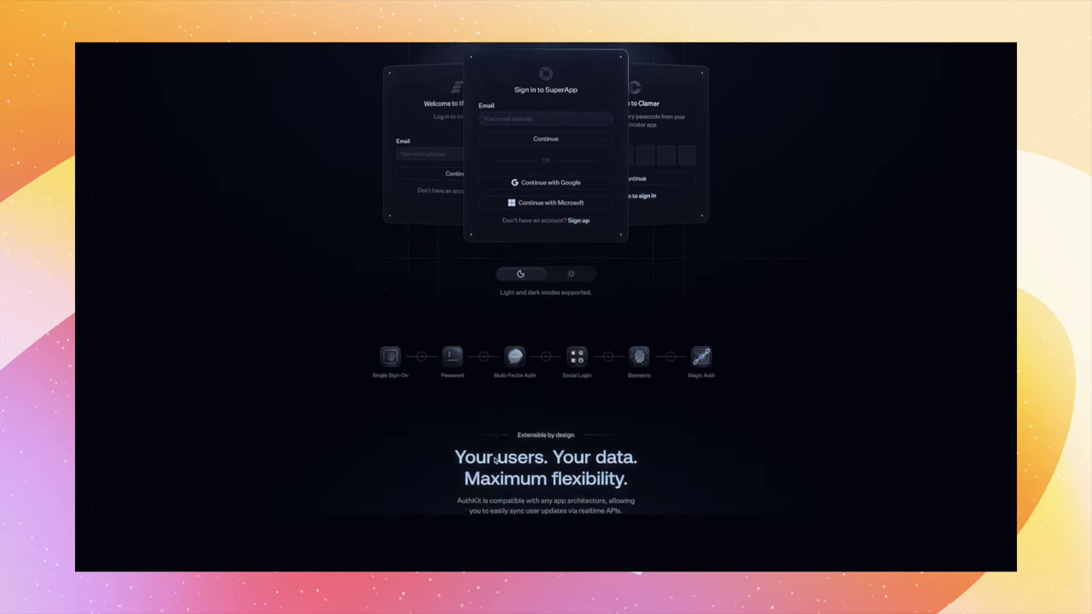
scroll(494, 461, down, 4)
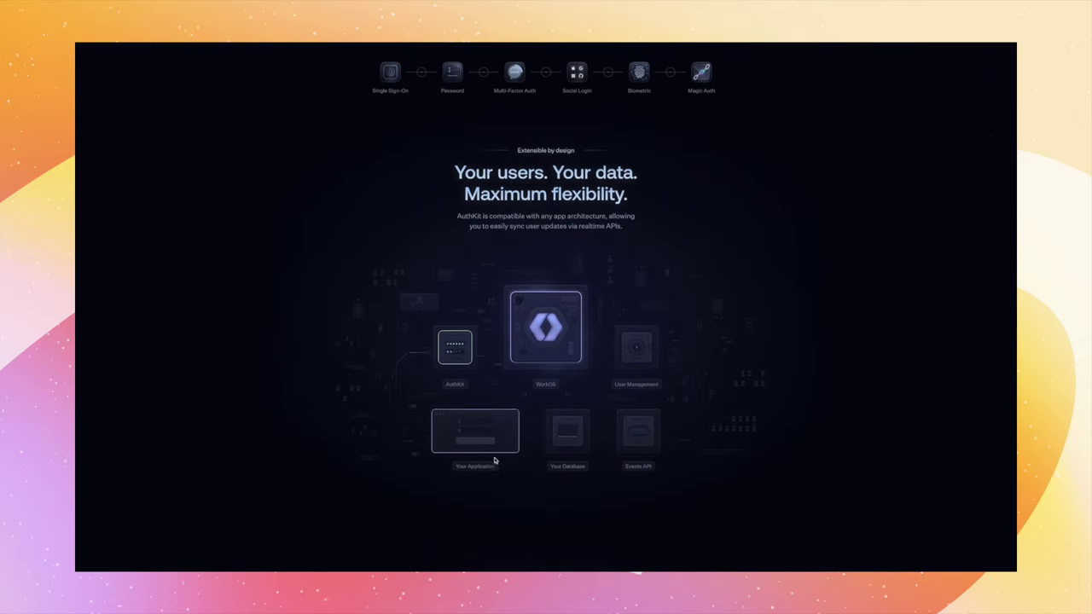
scroll(494, 460, down, 4)
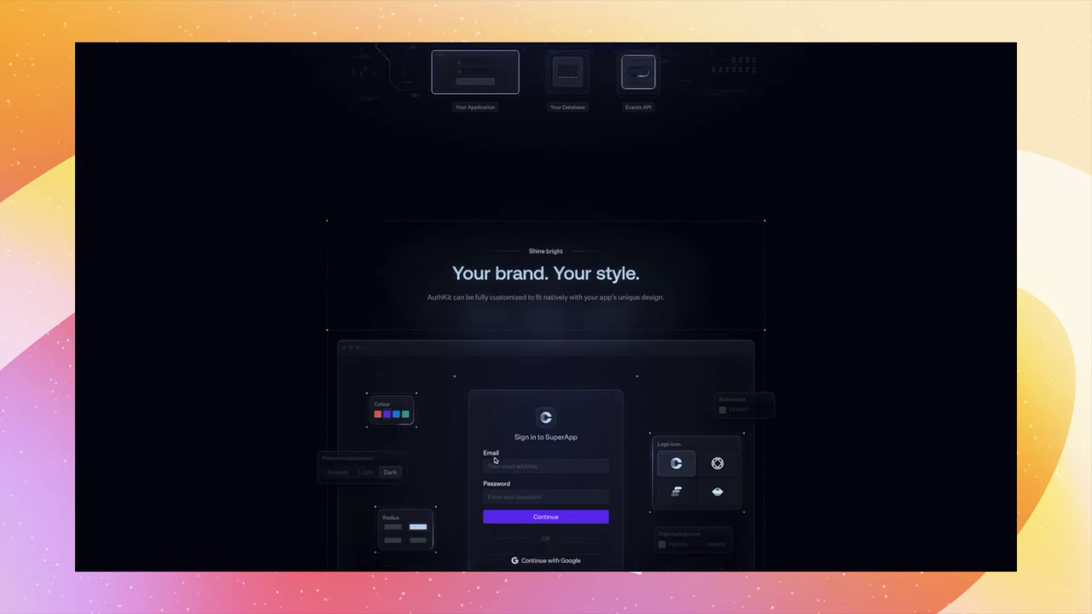
scroll(494, 460, down, 6)
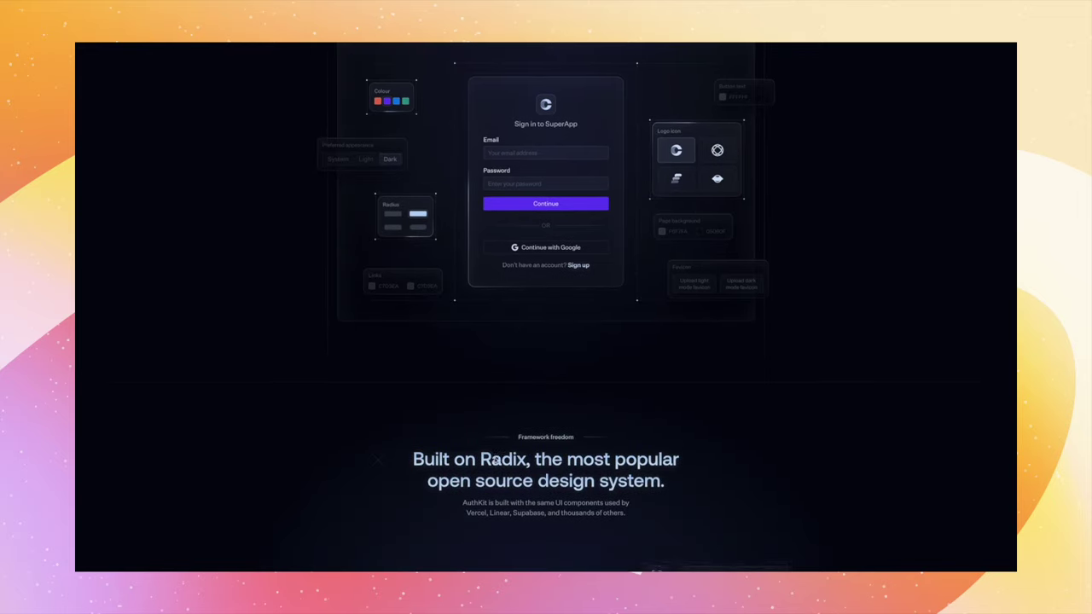
scroll(494, 461, down, 1)
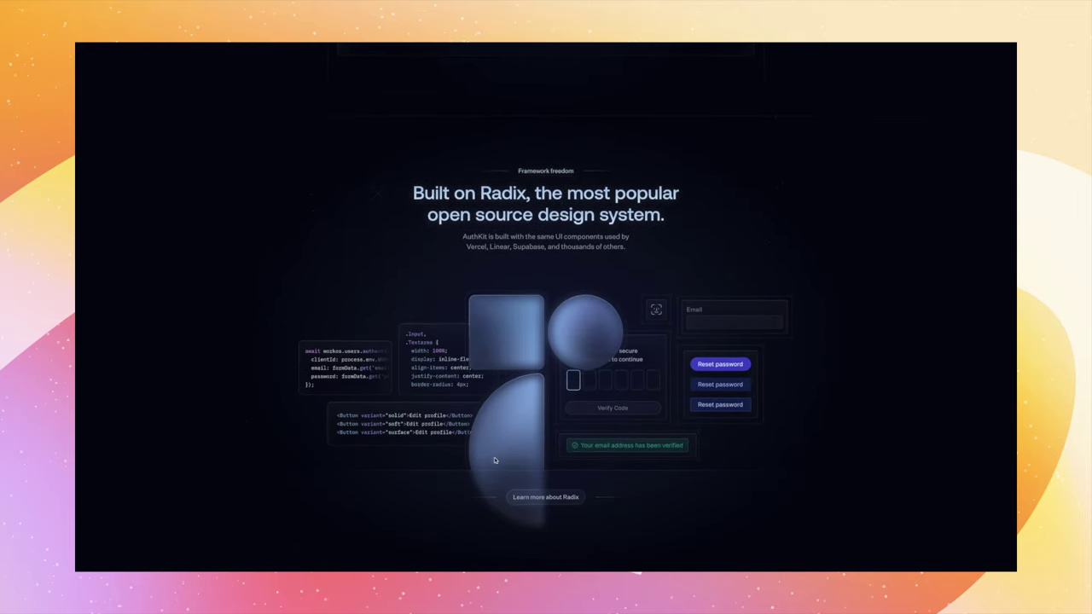
scroll(675, 361, down, 2)
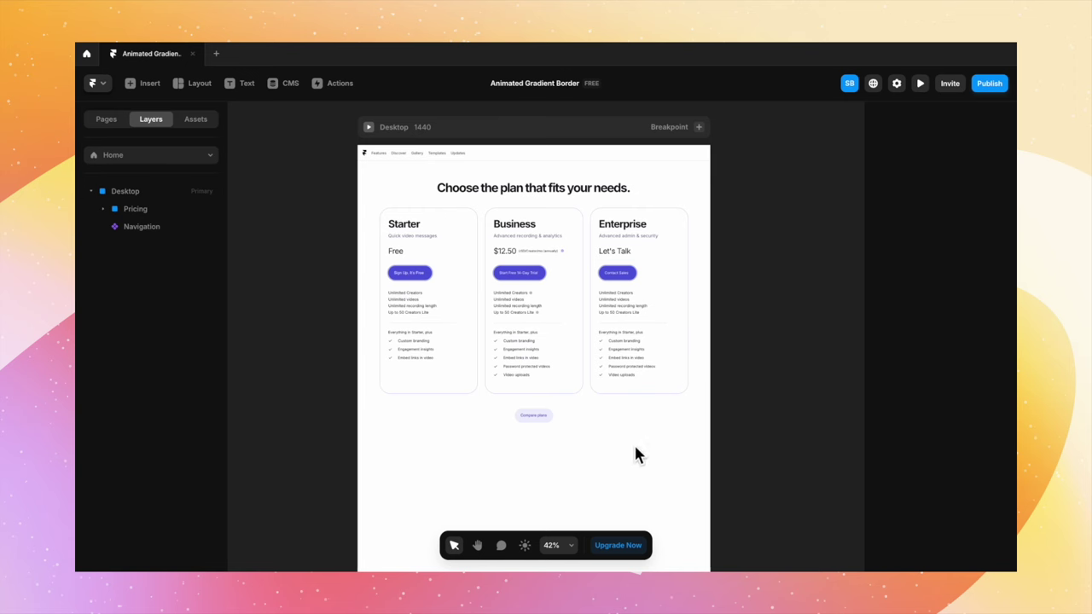
scroll(628, 447, down, 3)
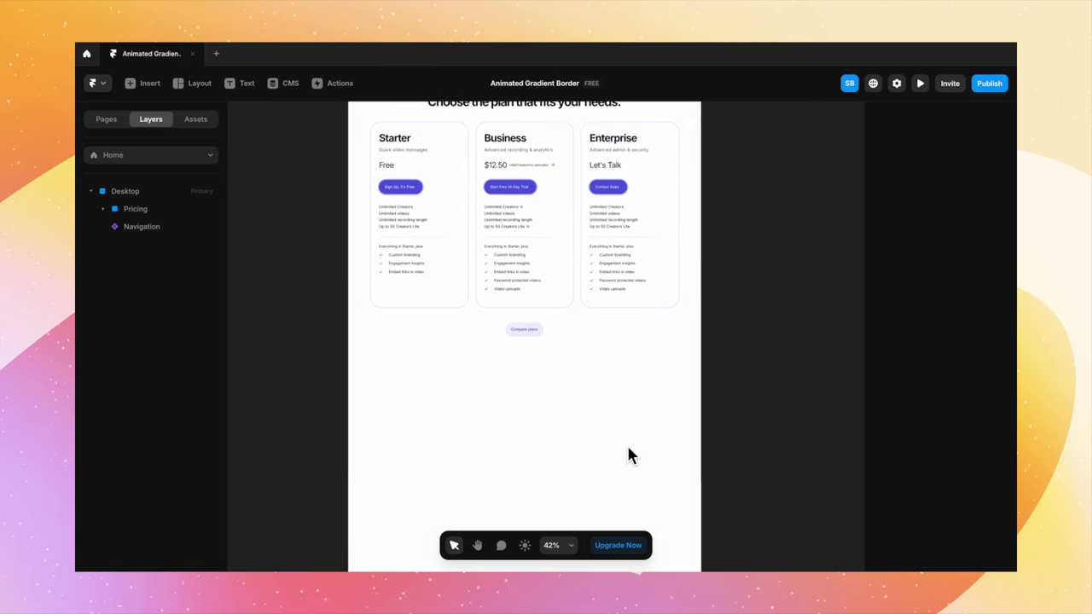
Check the Business pricing card's size on the canvas.
scroll(626, 443, down, 1)
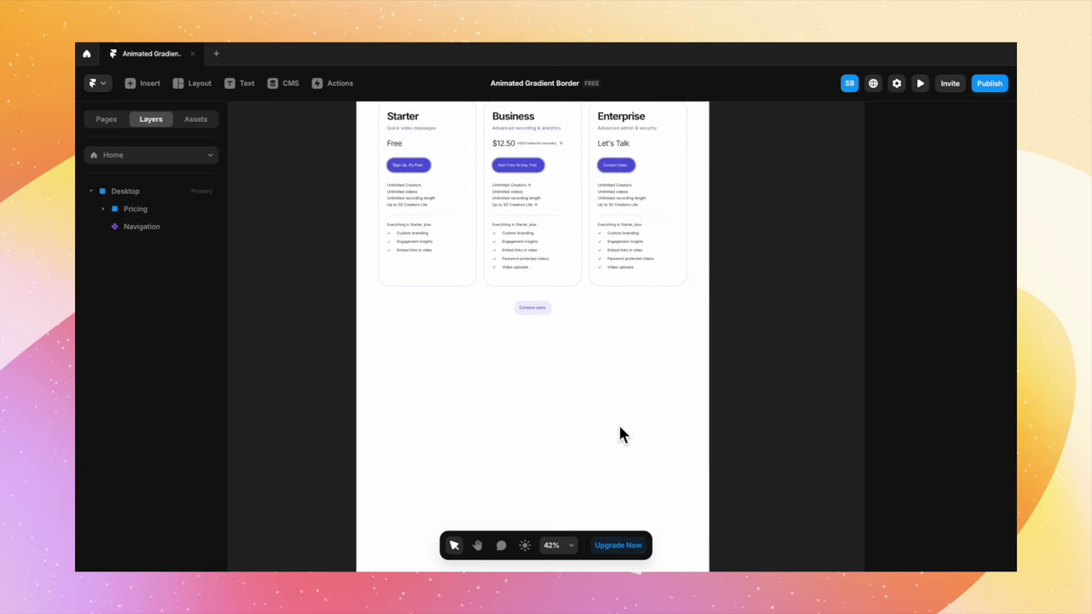
click(582, 284)
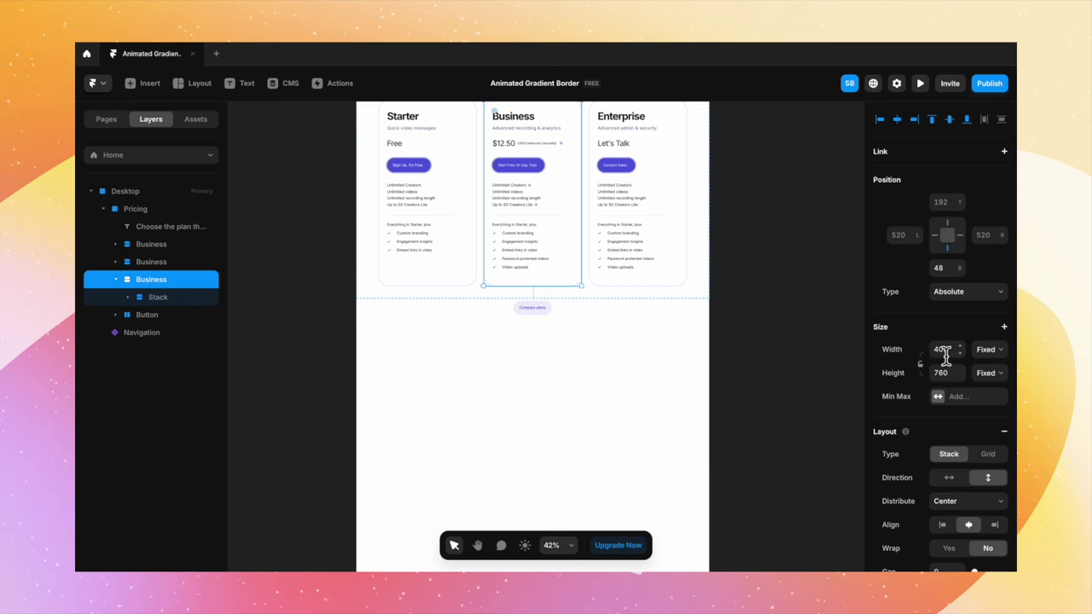
click(745, 421)
scroll(560, 457, down, 3)
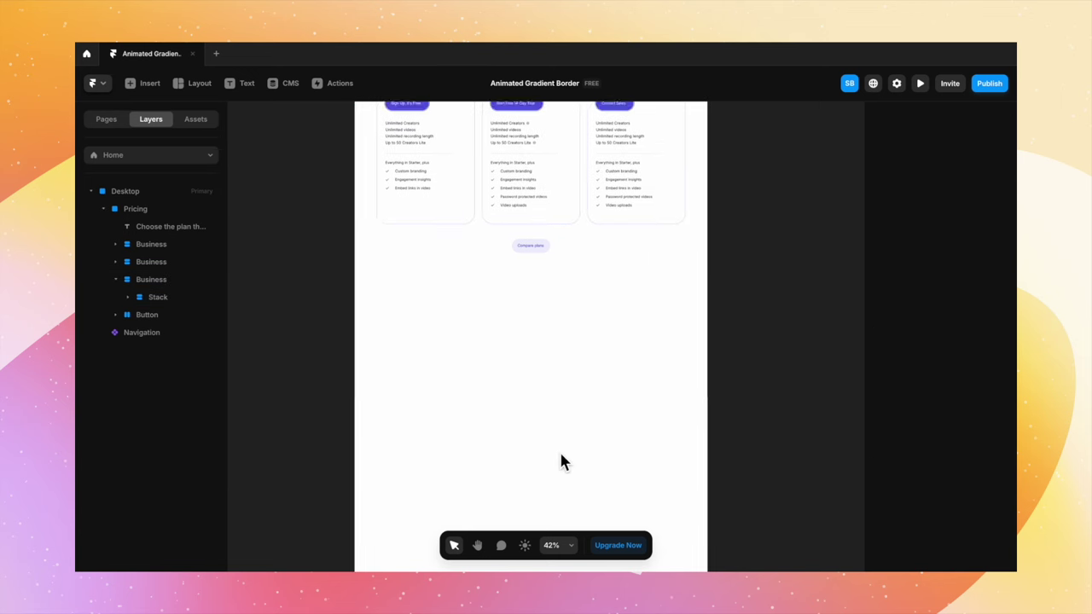
Draw a new frame below the pricing cards and size it 400 × 760.
key(f)
drag(483, 294, 604, 474)
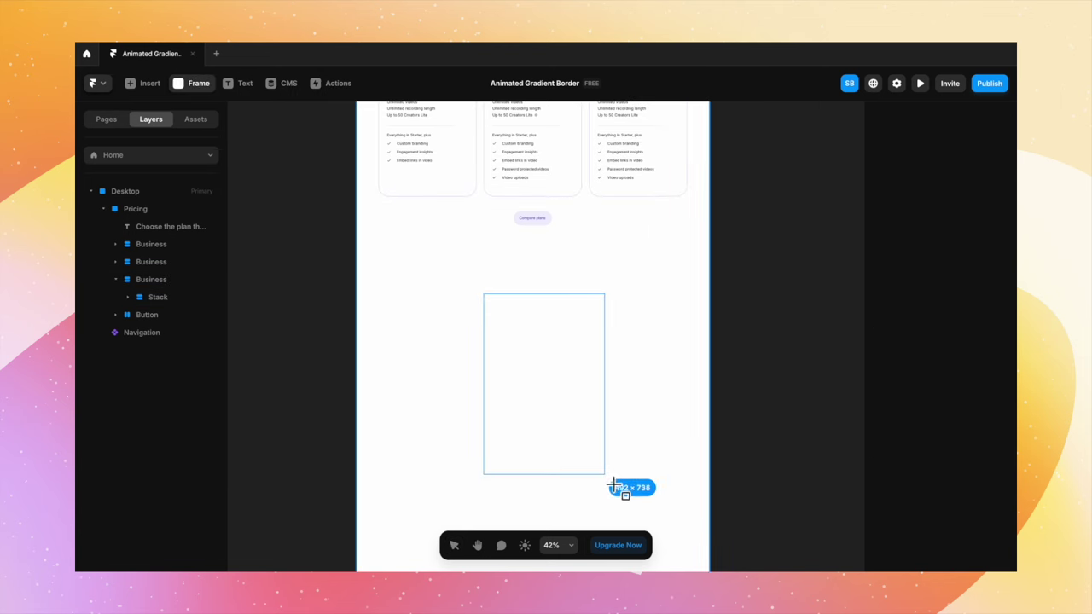
click(947, 351)
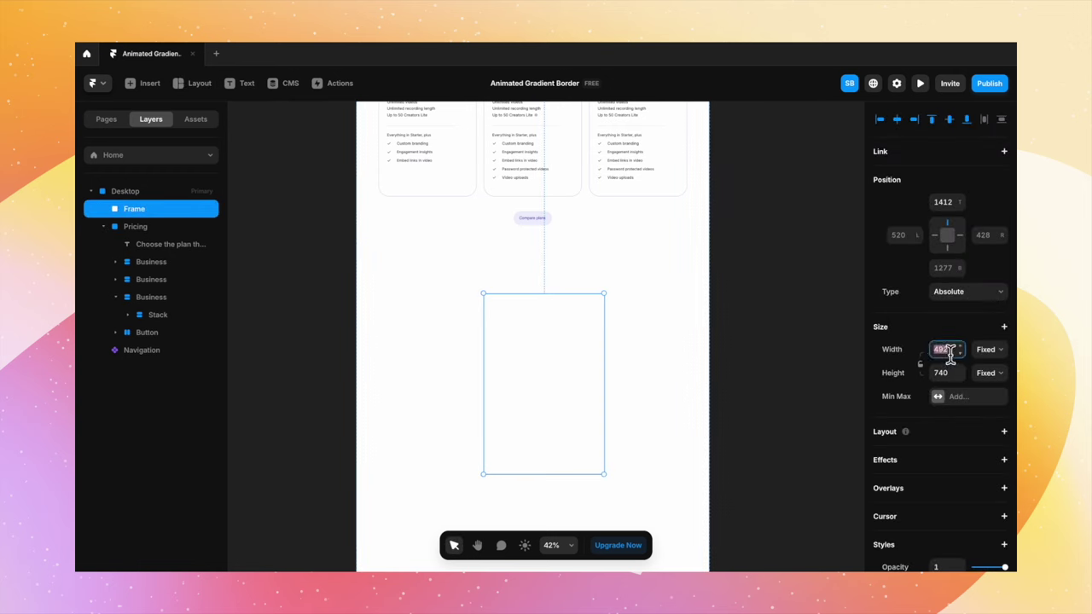
text(400)
click(953, 381)
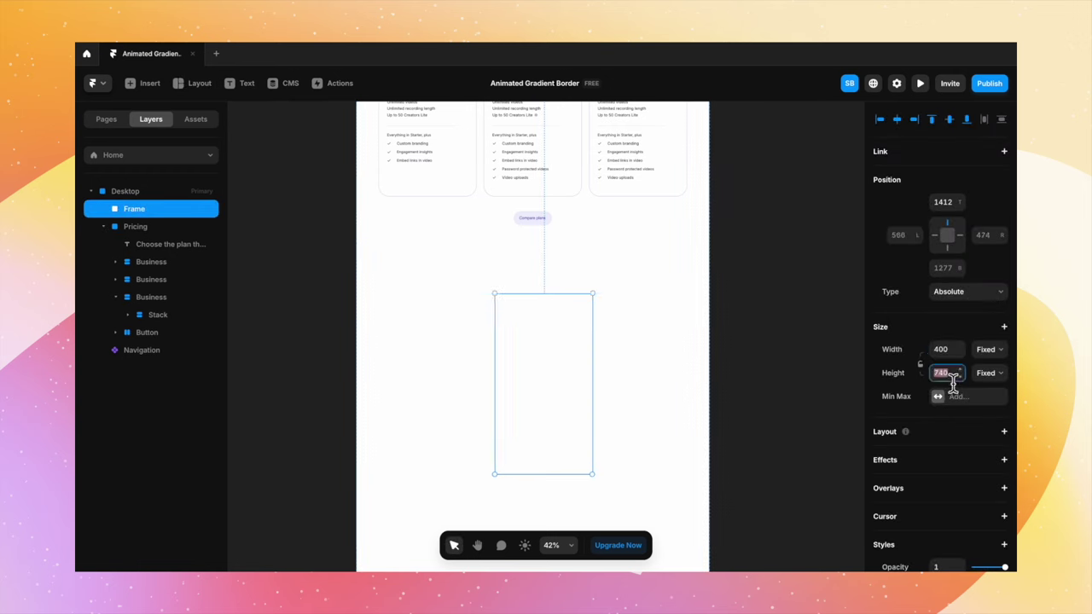
text(760)
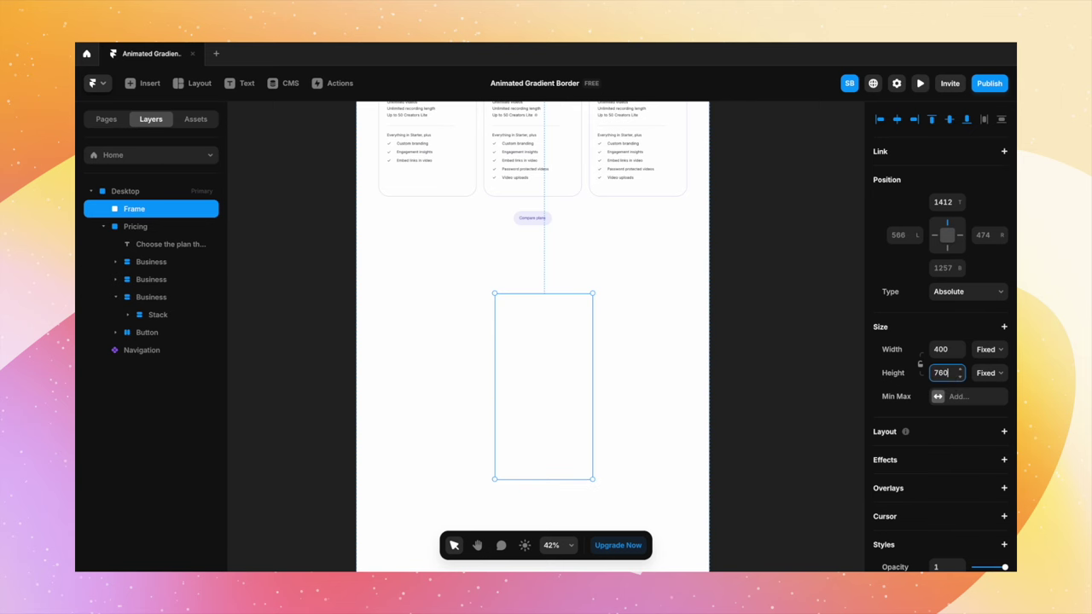
scroll(969, 480, down, 4)
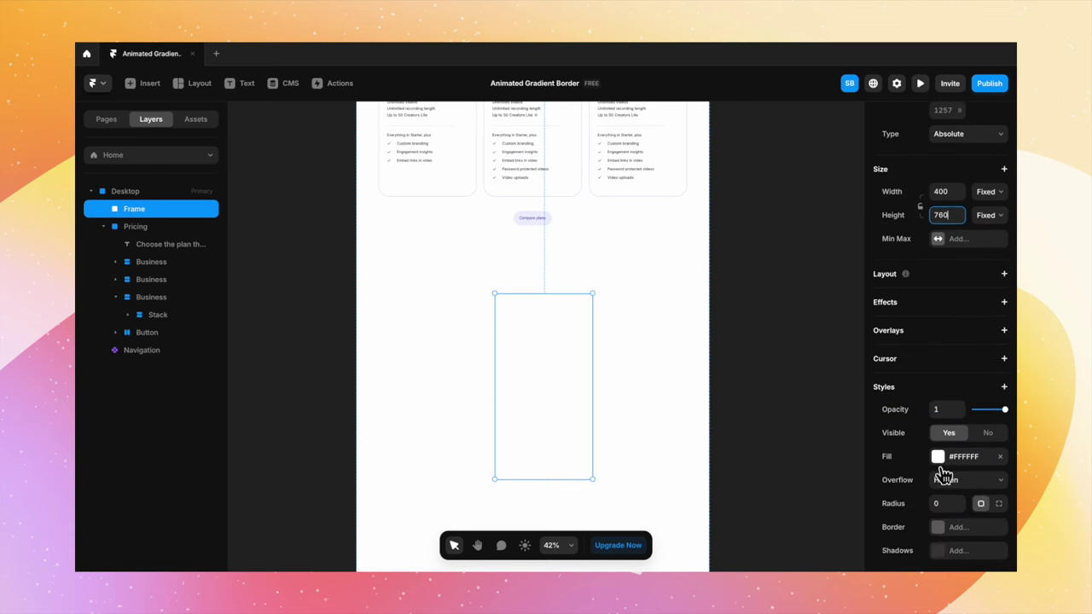
Fill the frame red #BD5151 and duplicate it side by side.
click(941, 461)
click(800, 395)
click(745, 268)
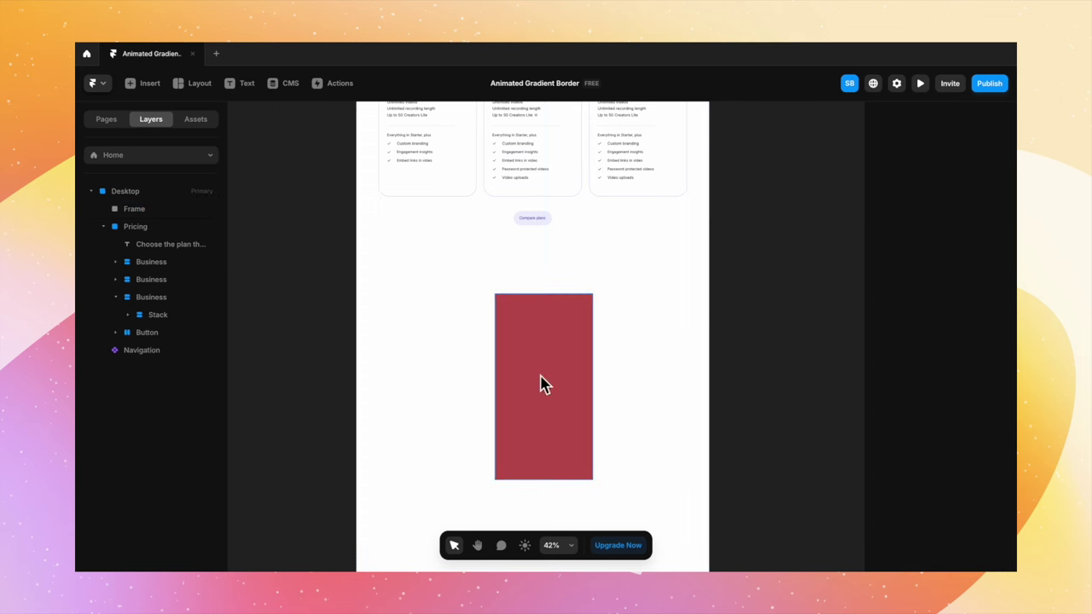
click(525, 406)
mouse_move(531, 418)
mouse_down()
mouse_move(604, 417)
mouse_move(512, 415)
mouse_up()
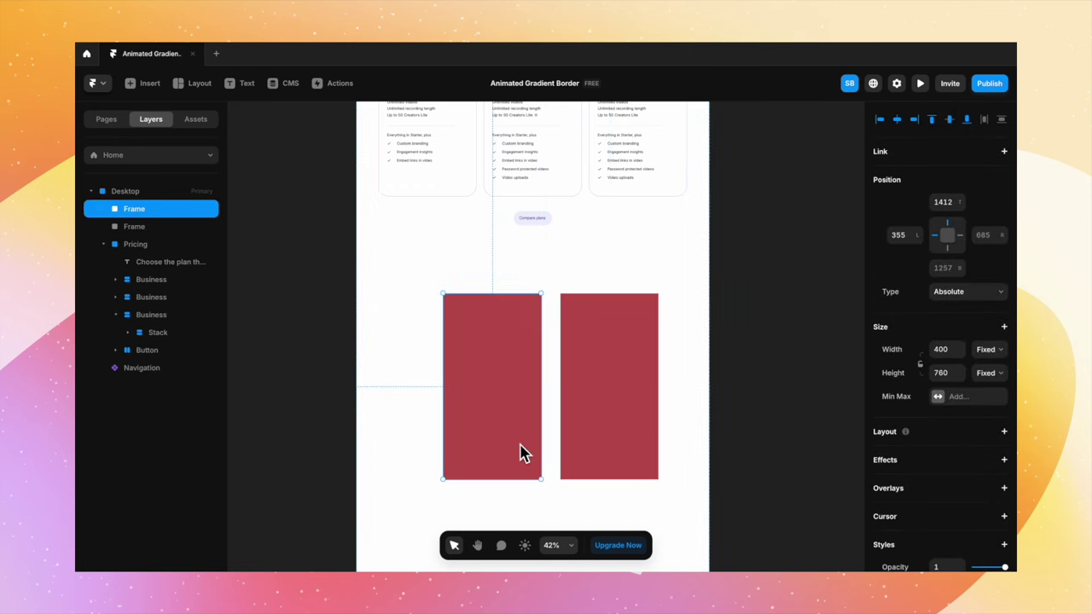
Enlarge the left frame by 16 px to 416 × 776.
click(956, 357)
key(Return)
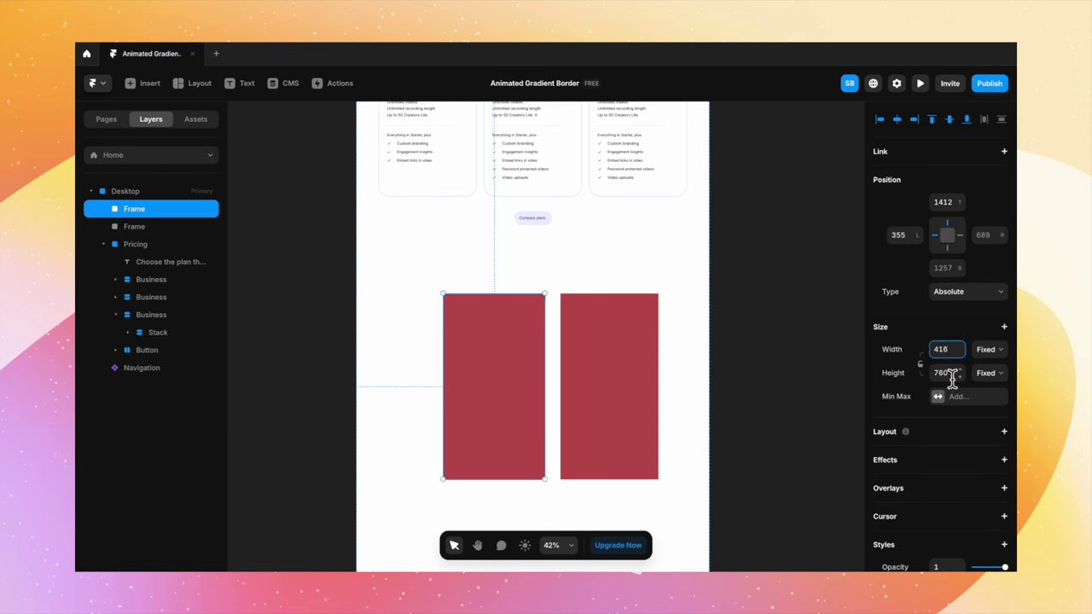
click(953, 377)
text(+16)
key(Return)
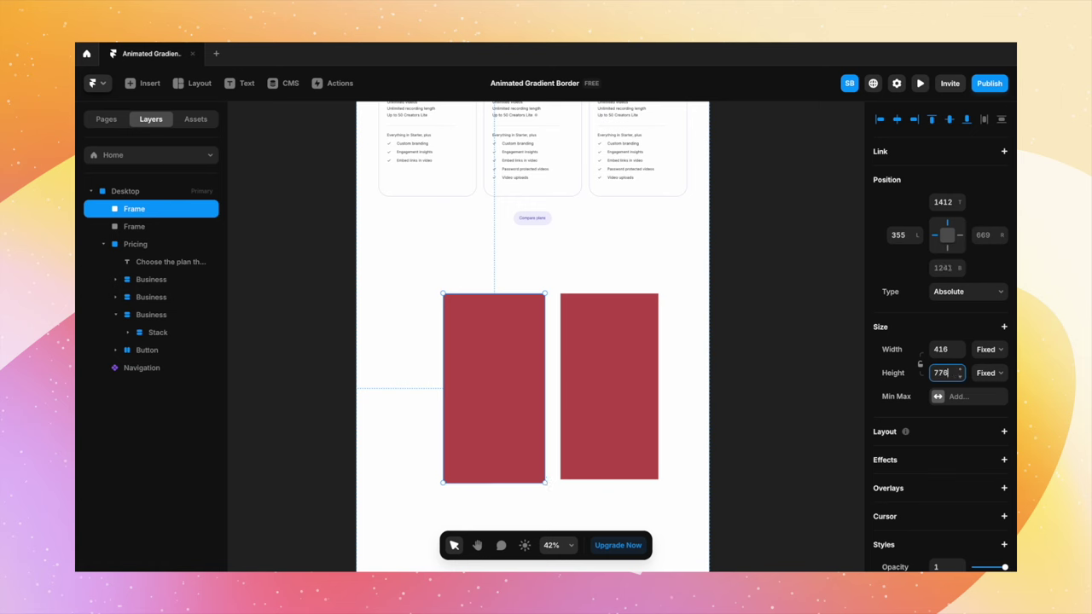
click(779, 399)
click(494, 392)
scroll(943, 522, down, 3)
Change the larger frame's fill to blue #5157BD.
click(945, 456)
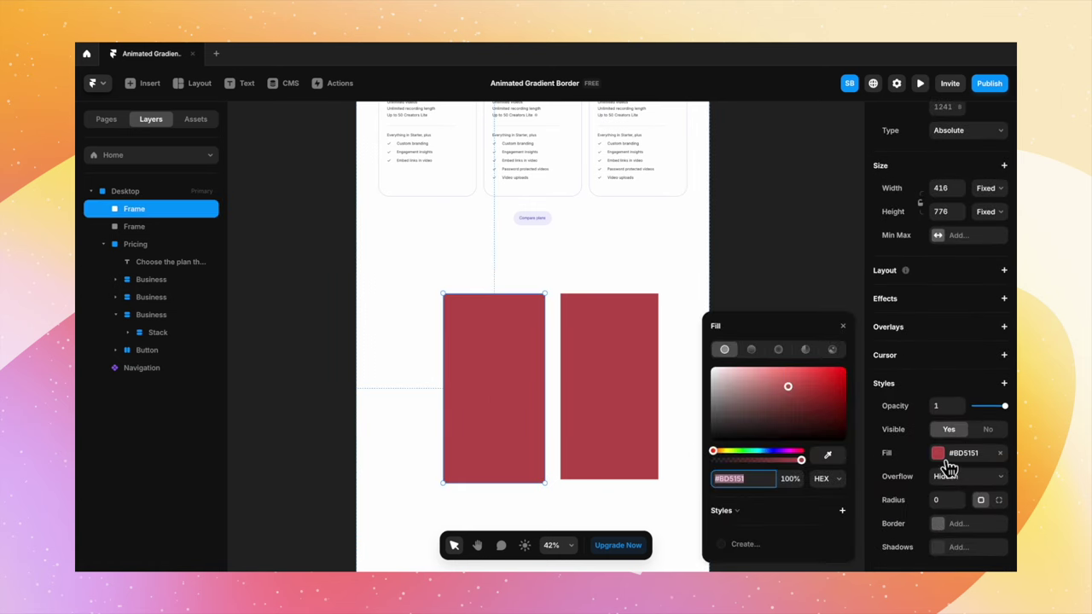
drag(793, 452, 775, 455)
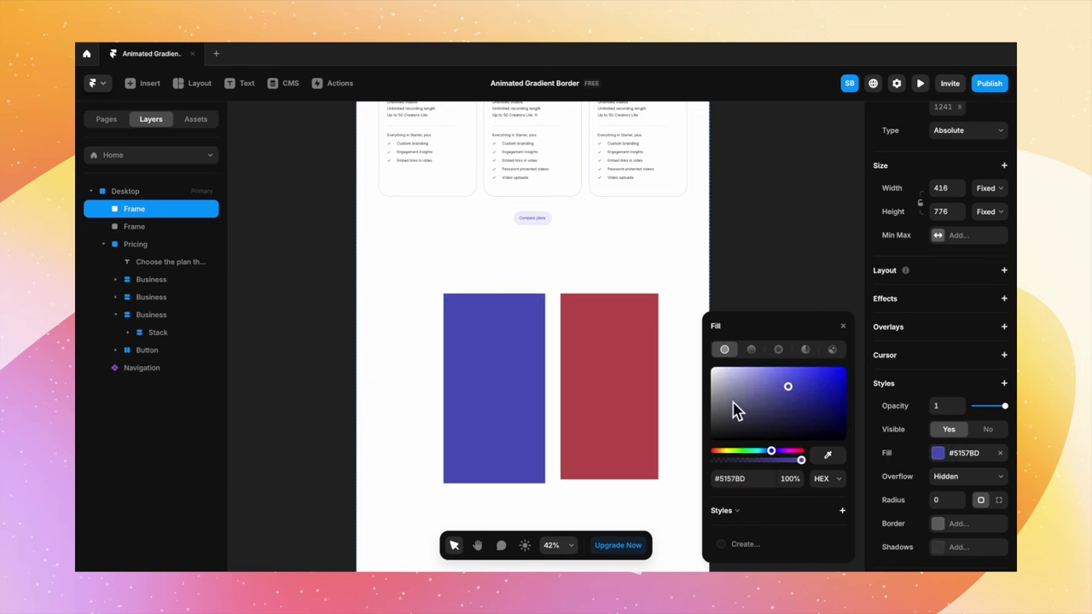
click(680, 295)
scroll(649, 360, down, 1)
scroll(649, 360, left, 1)
Nest the red frame centred inside the blue frame and move both to the page centre.
click(648, 360)
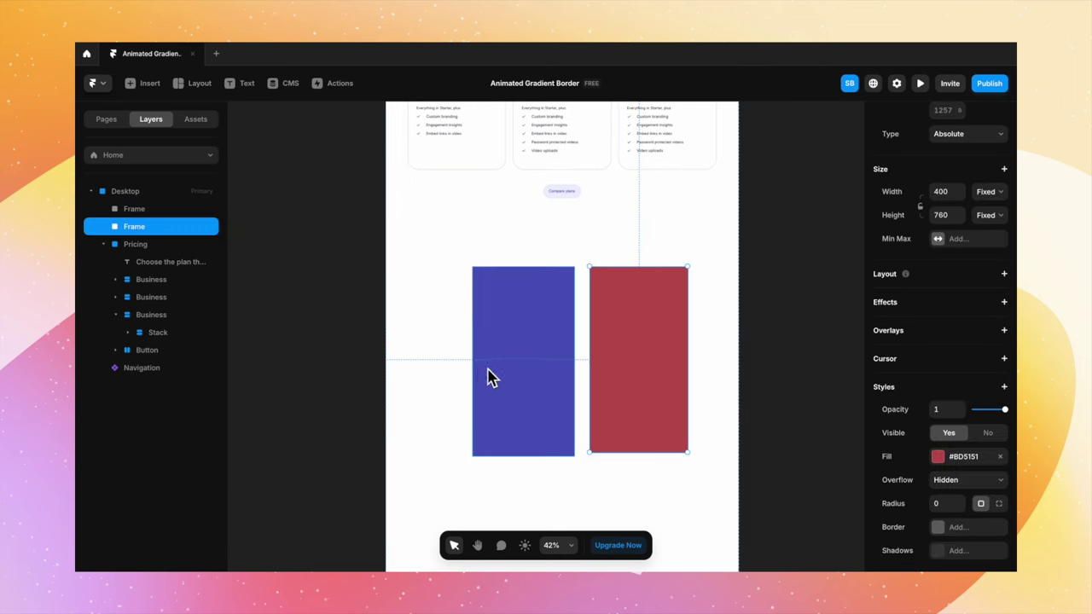
drag(663, 372, 548, 372)
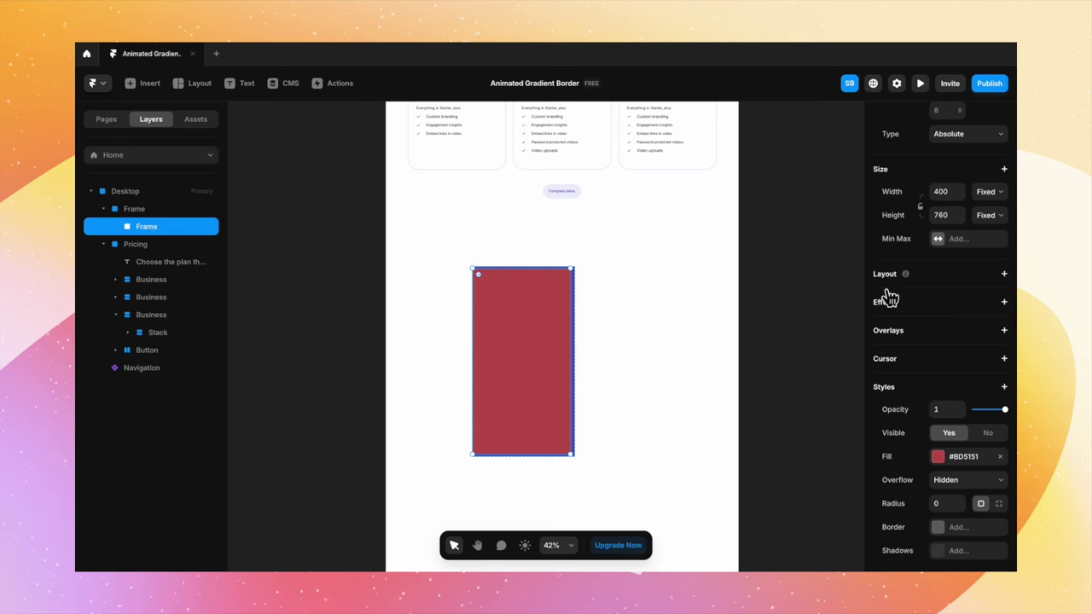
scroll(973, 166, up, 4)
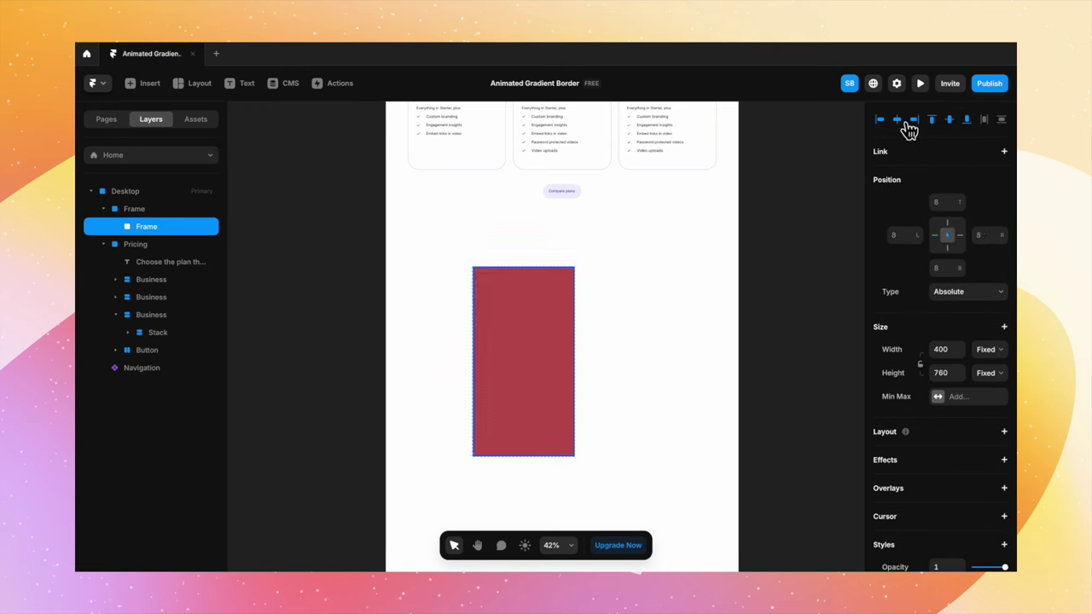
click(750, 309)
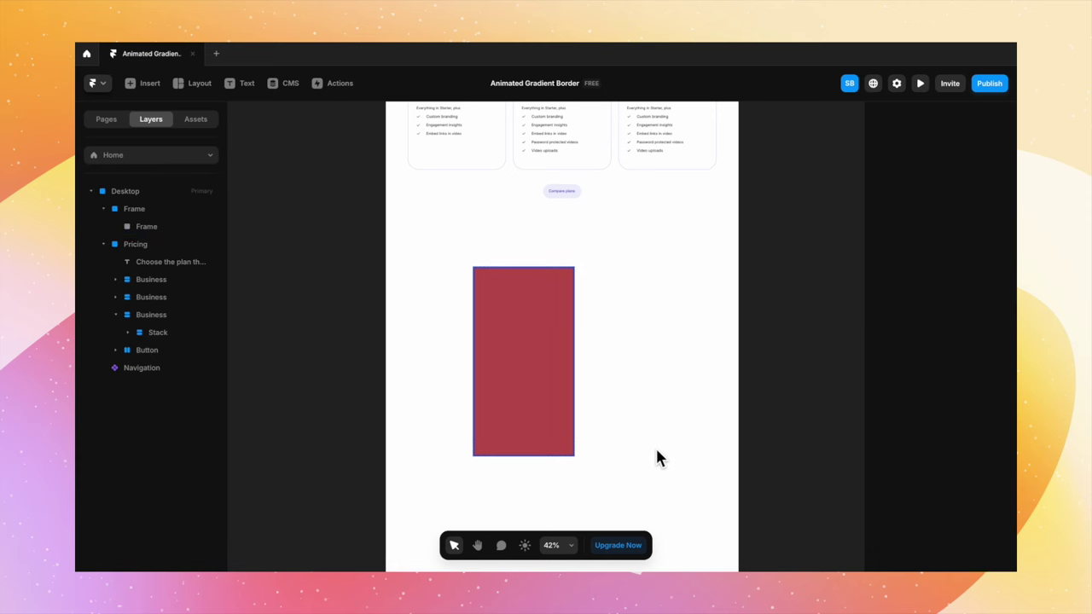
drag(657, 458, 560, 379)
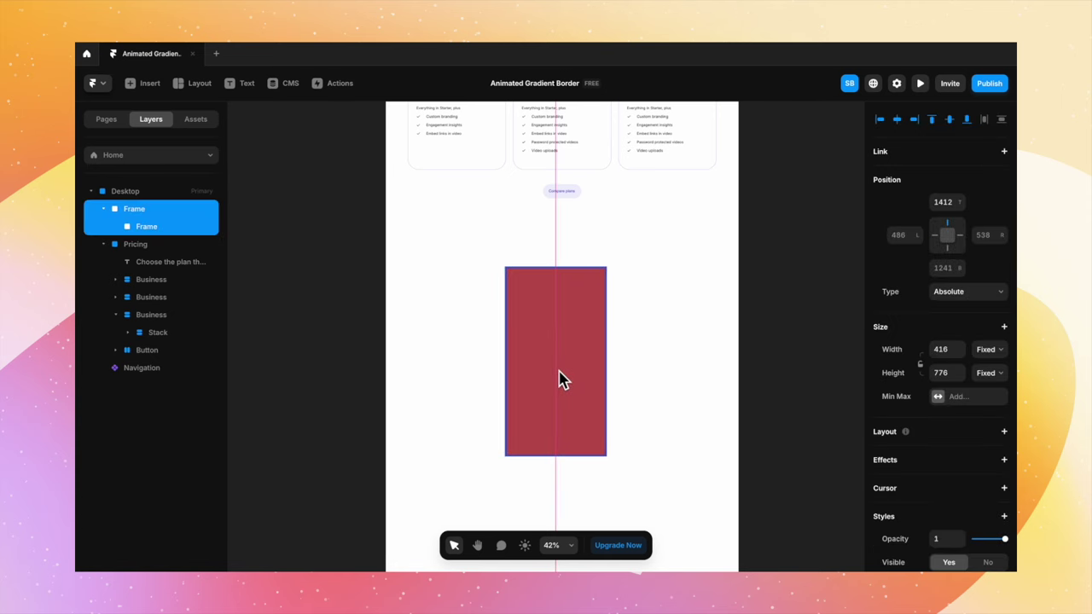
drag(559, 372, 559, 372)
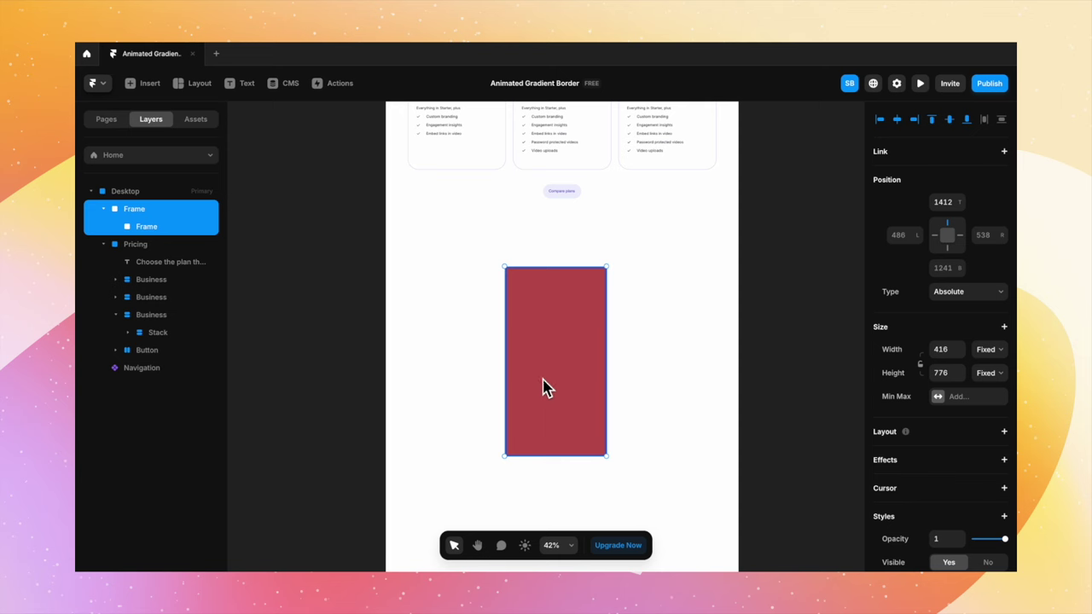
Rename the outer blue frame to Border Card.
double_click(137, 211)
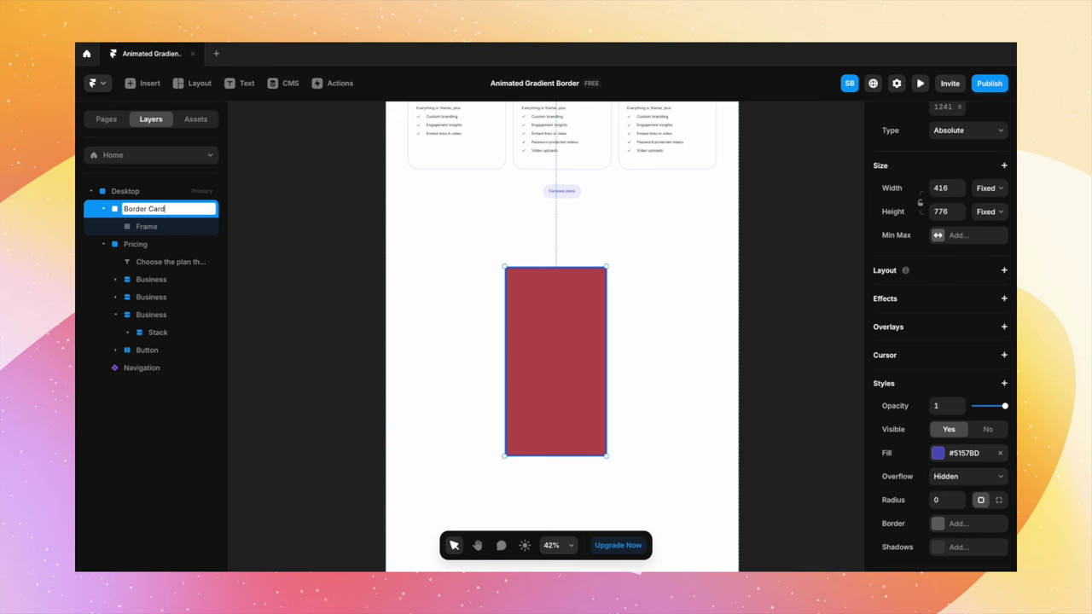
click(165, 229)
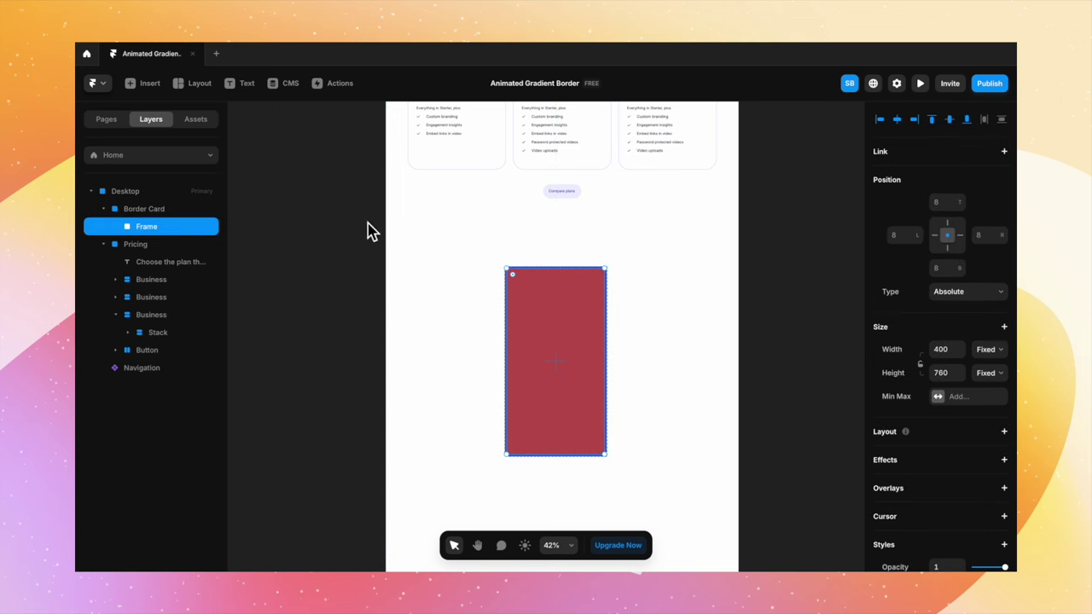
scroll(597, 349, down, 1)
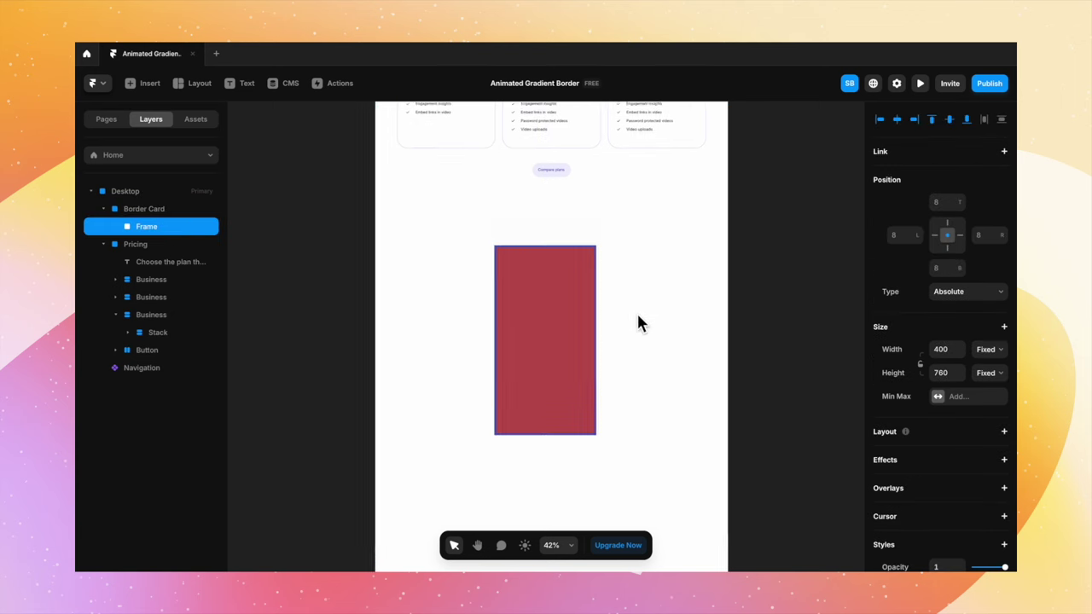
scroll(636, 311, up, 3)
Inspect the Business pricing card's properties for reference.
click(597, 232)
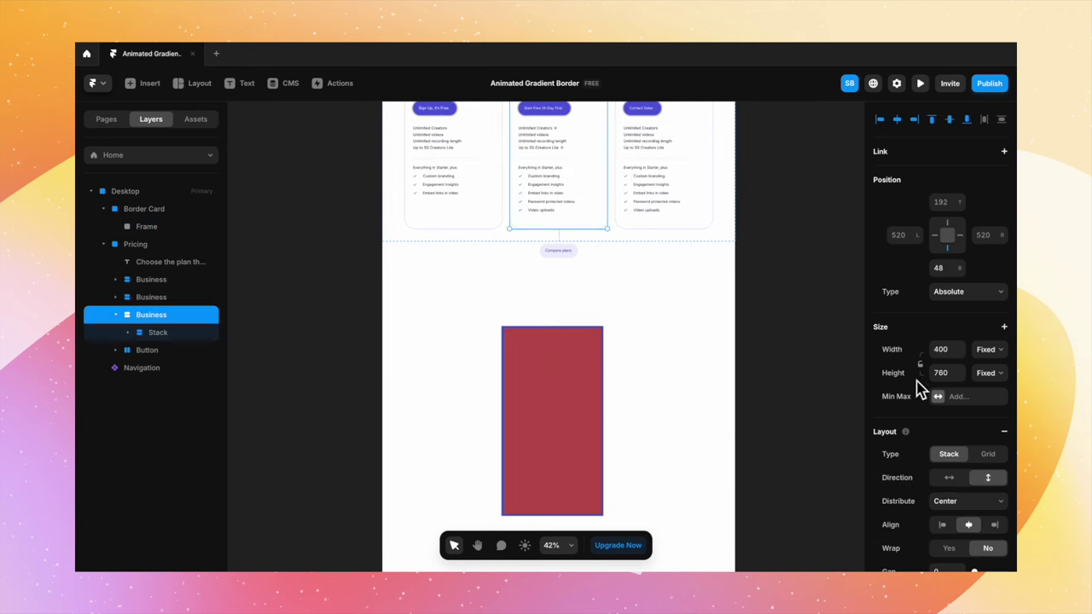
scroll(922, 393, down, 1)
scroll(921, 399, down, 3)
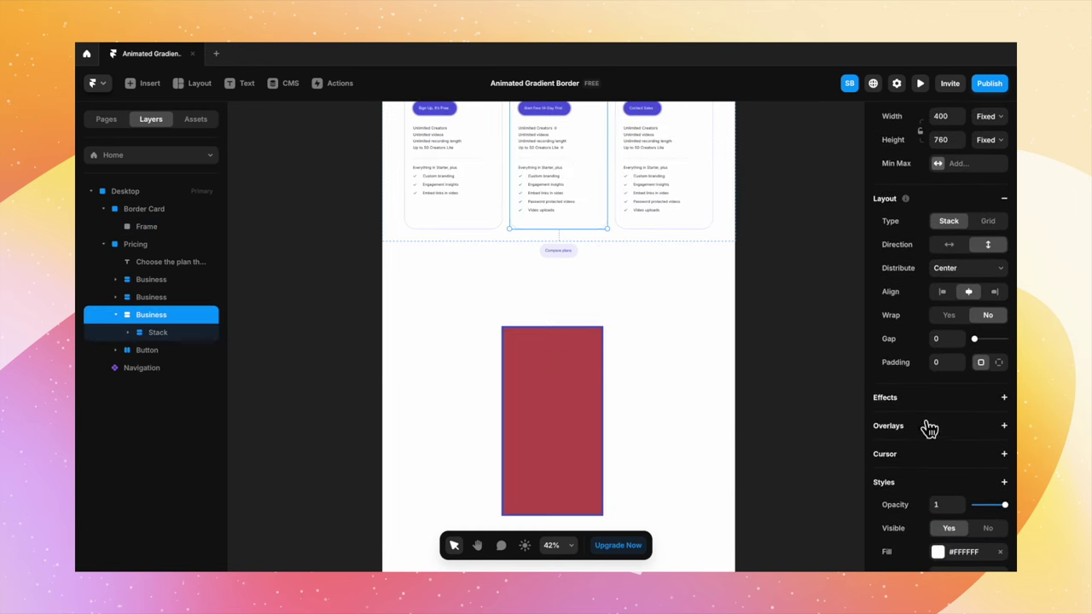
scroll(873, 397, down, 2)
click(618, 417)
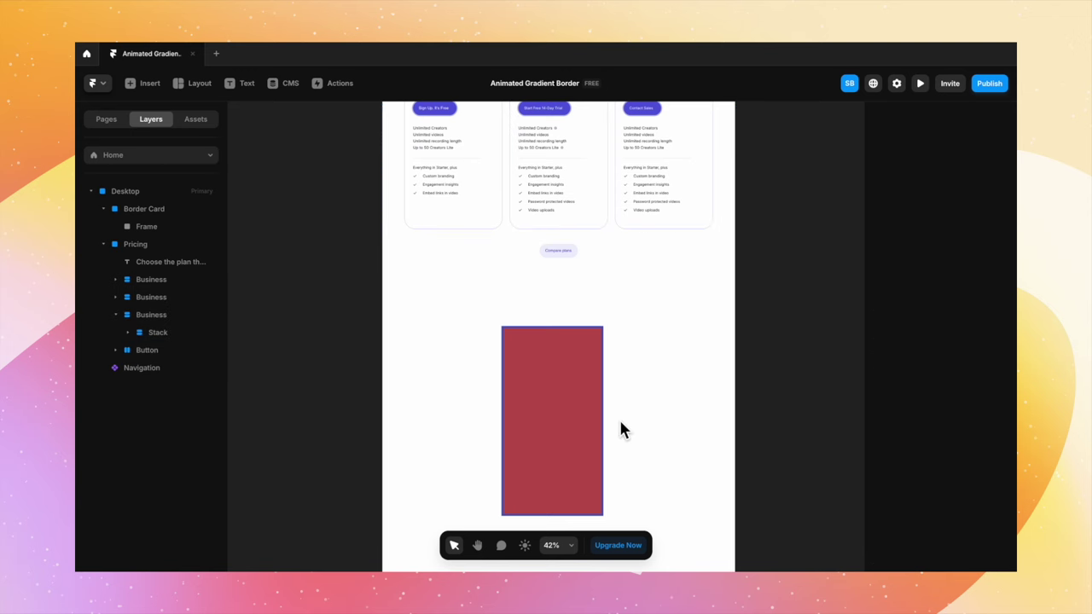
scroll(595, 363, up, 5)
Set a corner radius on the Border Card.
click(618, 328)
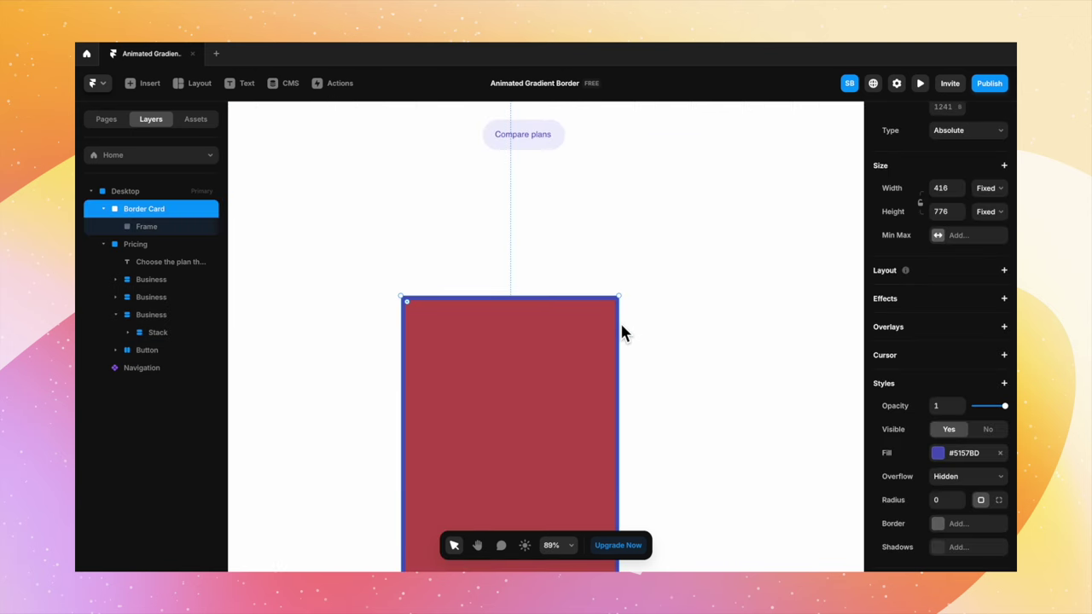
scroll(971, 461, down, 3)
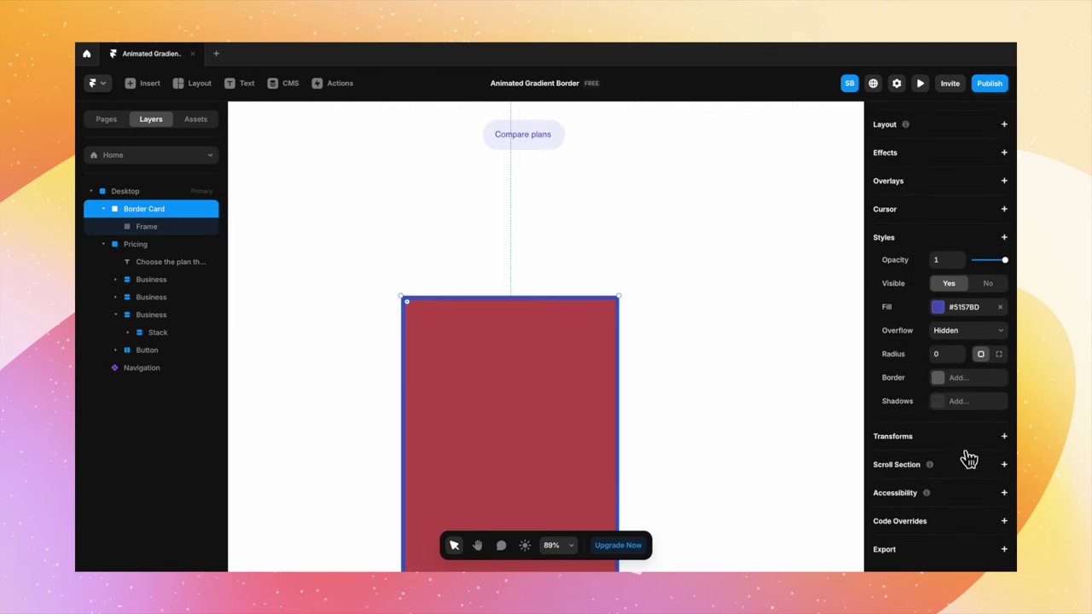
click(949, 356)
key(Return)
Give the inner red frame a corner radius of 40.
click(519, 395)
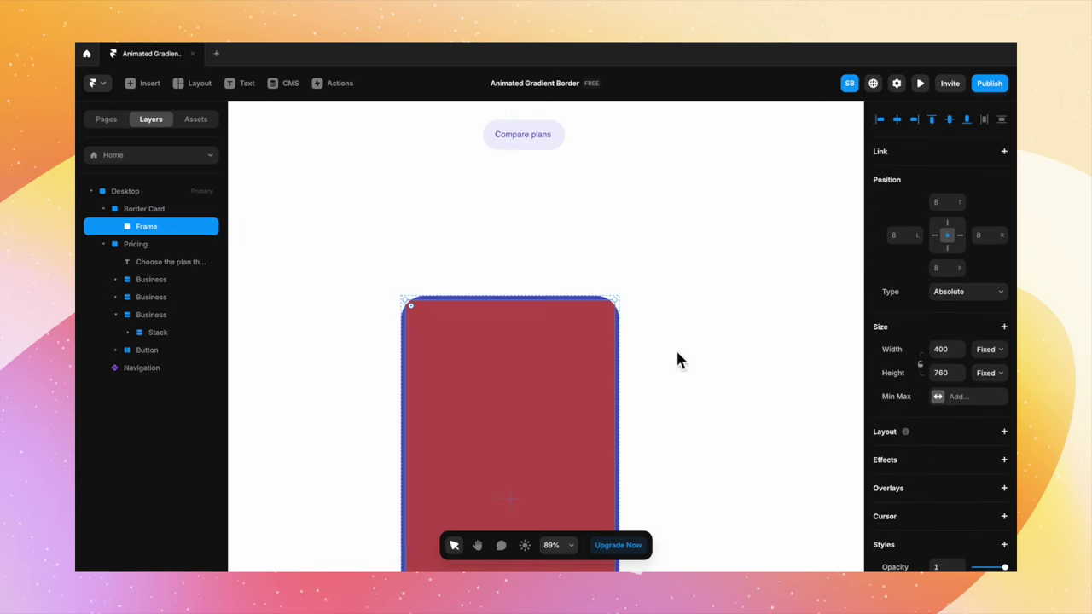
scroll(947, 418, down, 3)
scroll(949, 416, down, 3)
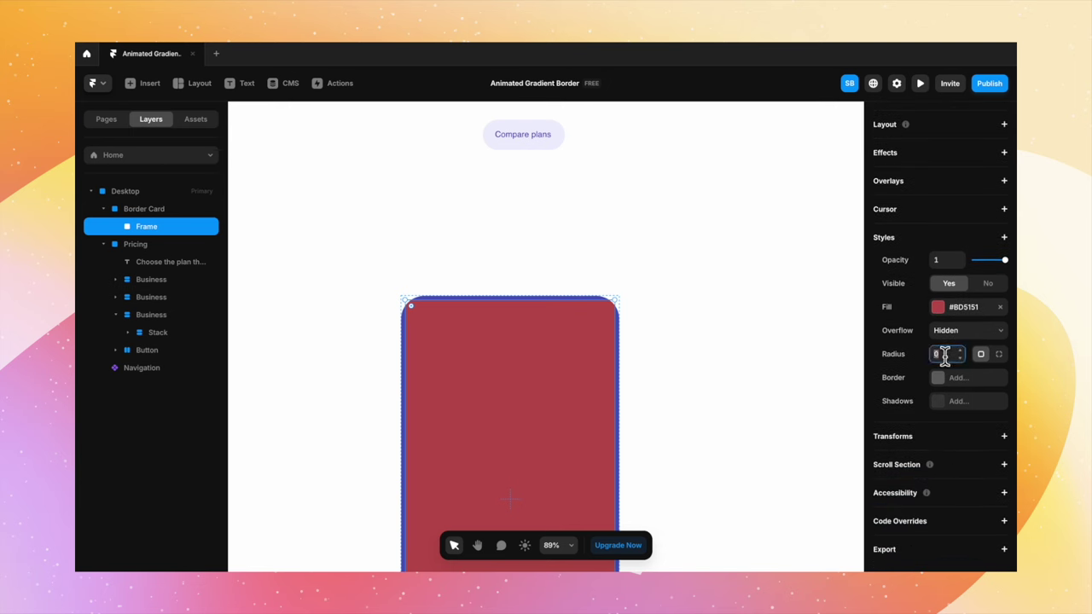
click(939, 353)
text(40)
click(759, 371)
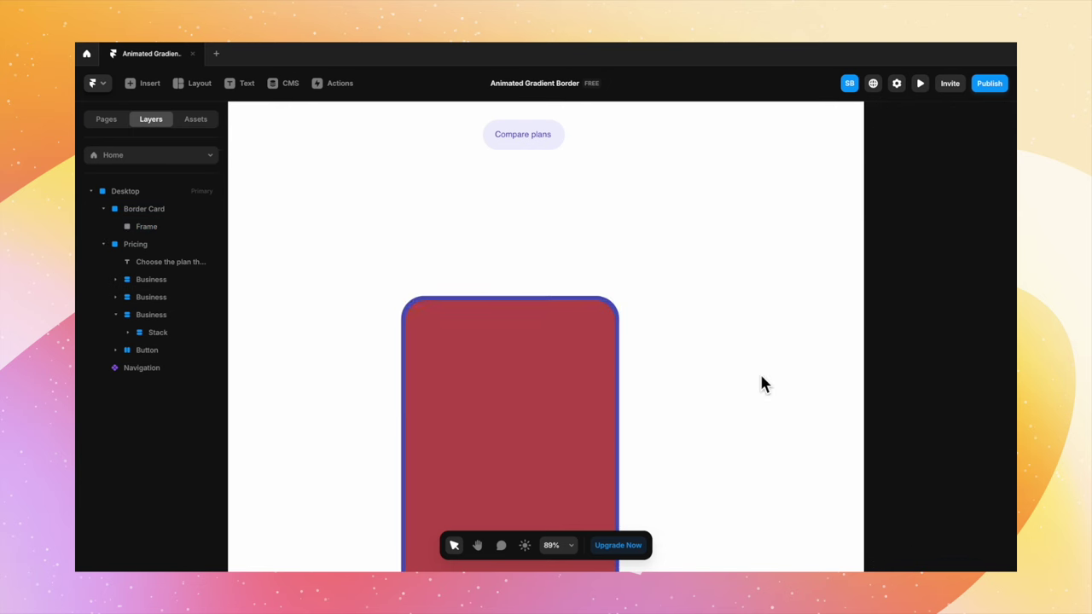
scroll(758, 374, down, 3)
scroll(757, 375, down, 4)
scroll(755, 381, up, 2)
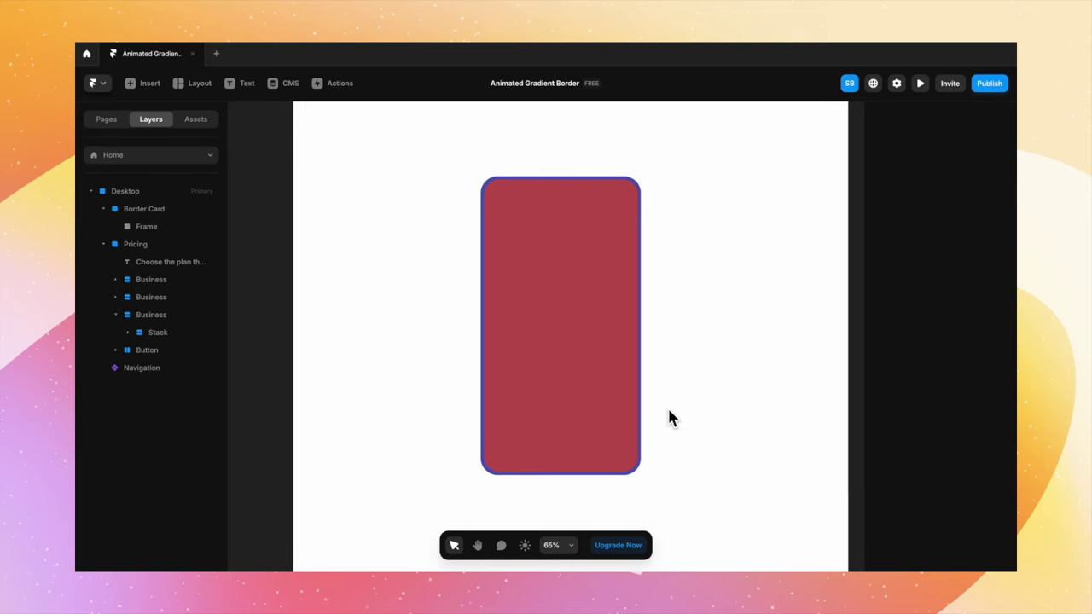
click(600, 385)
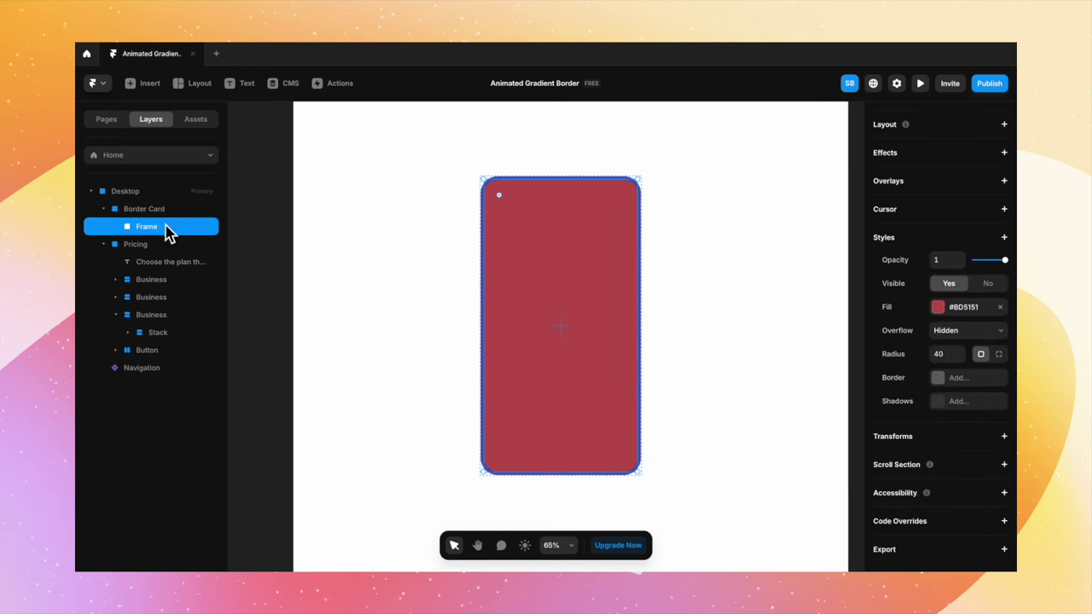
Duplicate the red card frame with Cmd+D and make the copy's fill light grey #DBDBDB.
key(super+d)
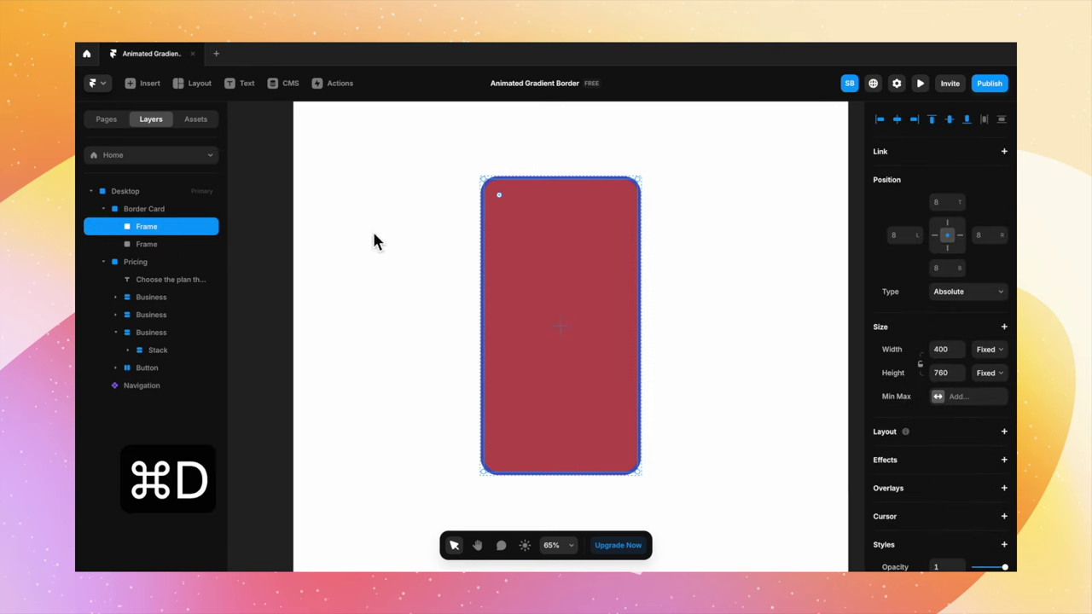
scroll(963, 444, down, 5)
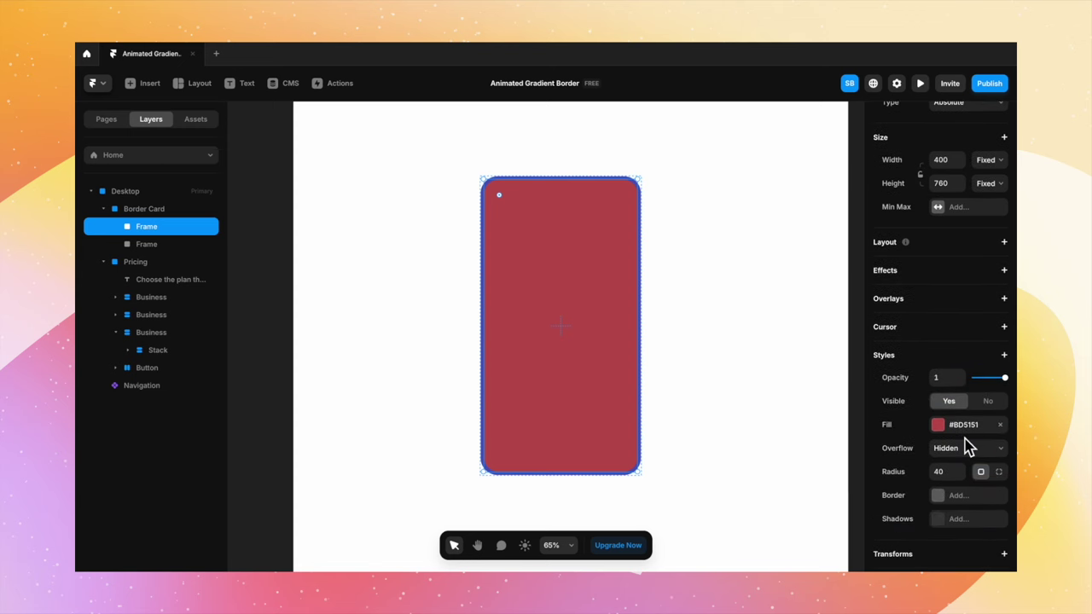
click(938, 425)
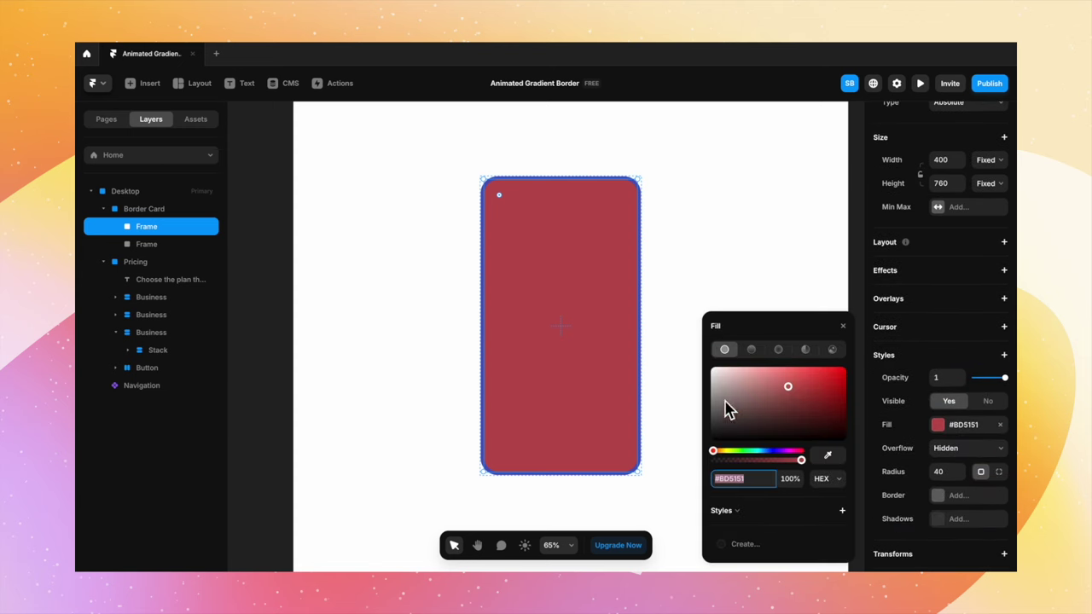
click(162, 247)
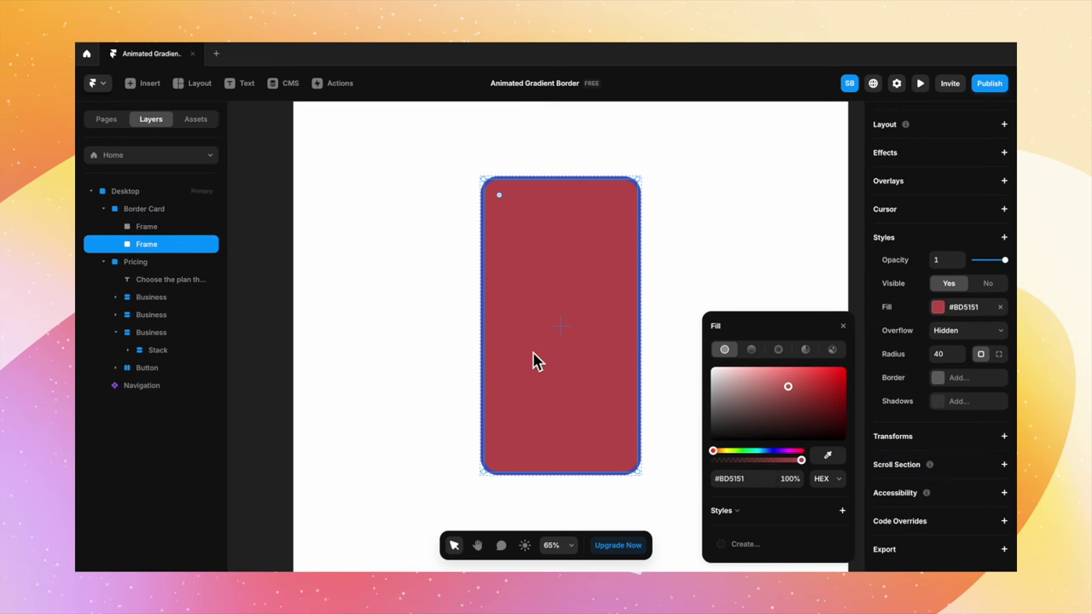
drag(800, 393, 726, 395)
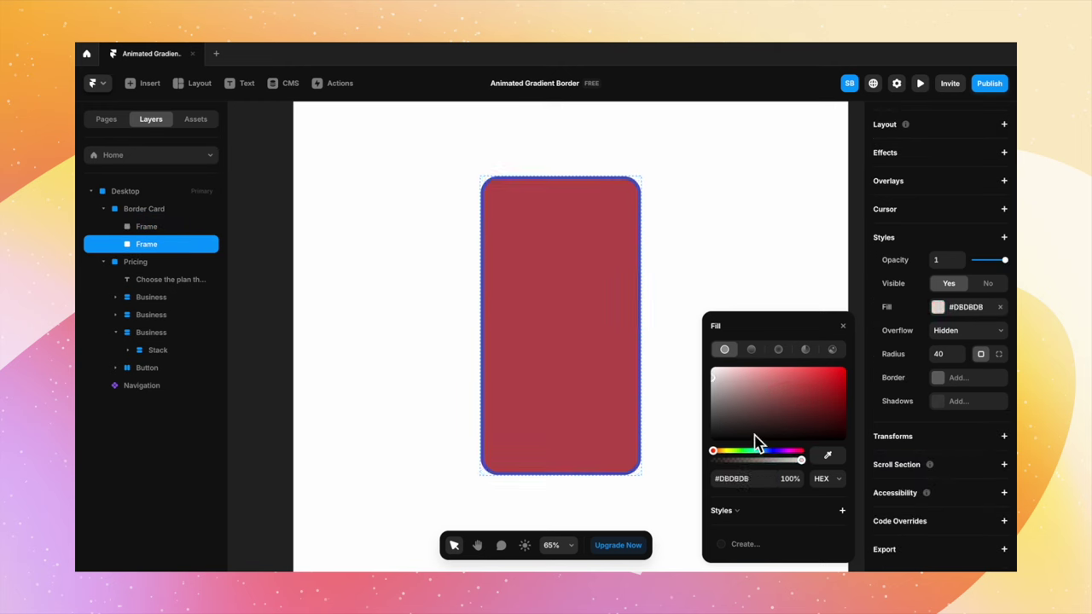
Enlarge the grey frame slightly beyond the red card.
click(849, 335)
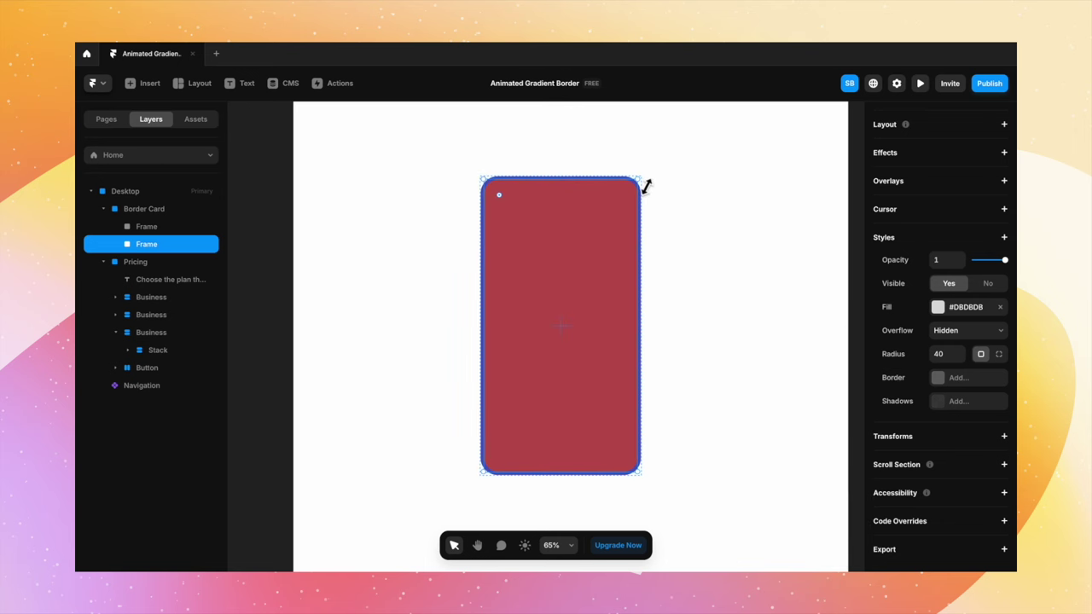
drag(645, 186, 723, 130)
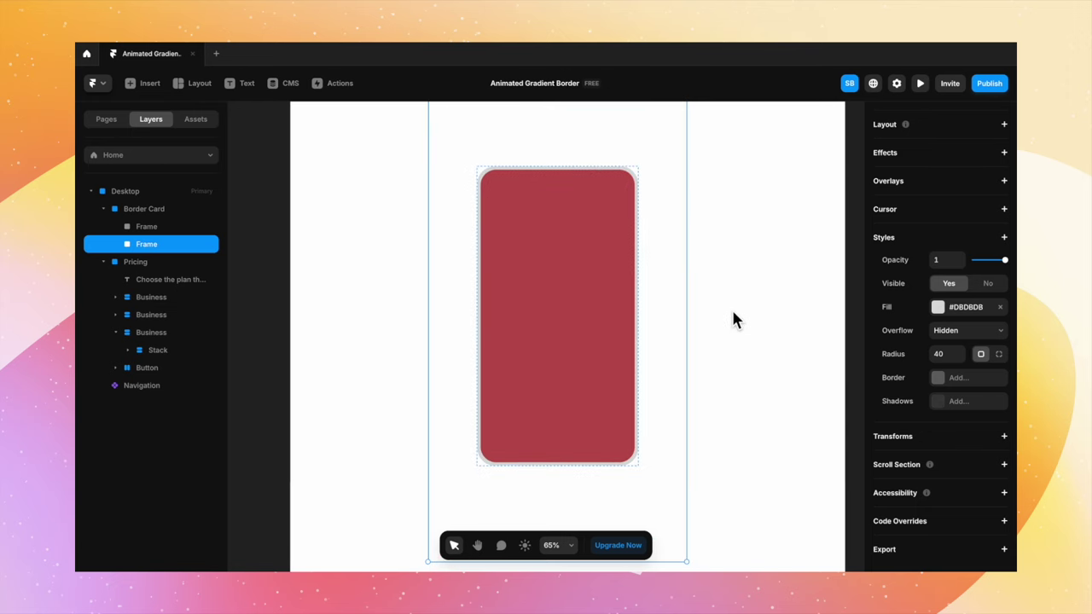
key(Escape)
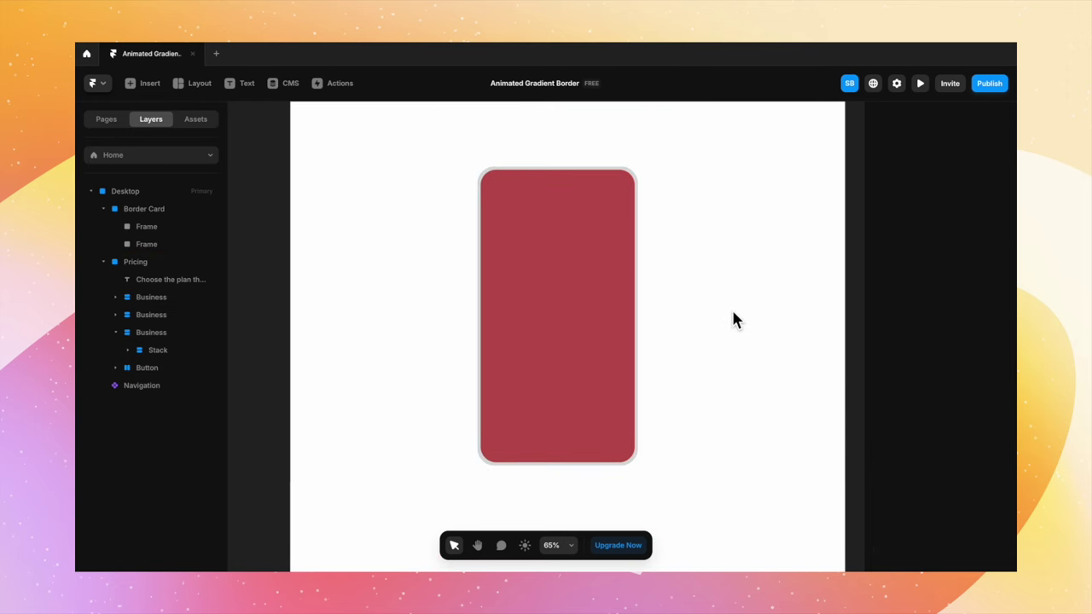
Rename the two Frame layers to Card and Border Gradient.
click(145, 227)
double_click(156, 228)
text(Card)
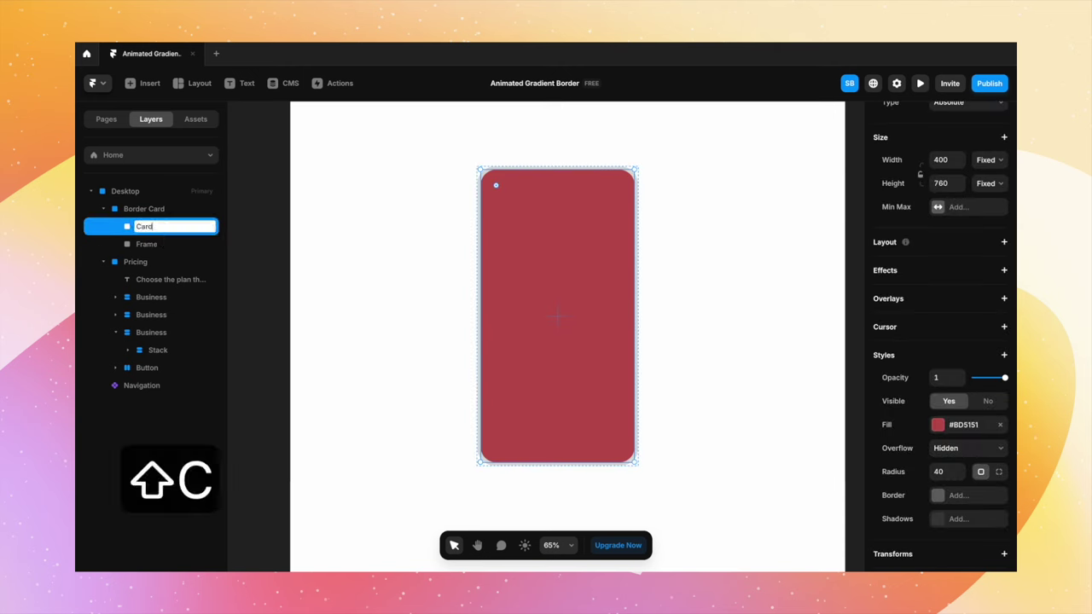
double_click(167, 247)
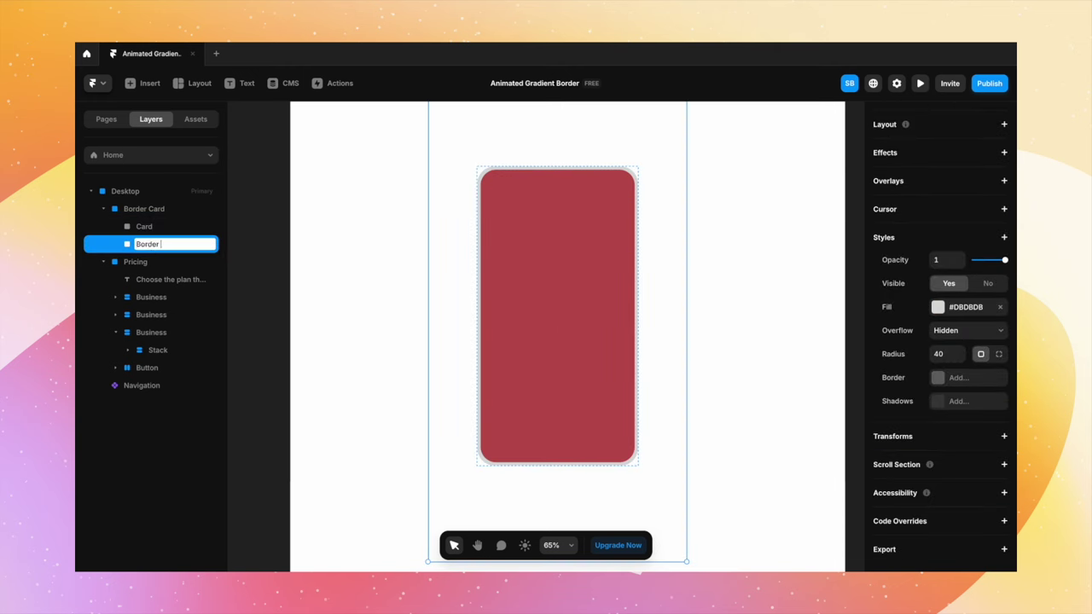
click(348, 235)
Give Border Gradient a linear gradient fill rotated to run diagonally.
scroll(347, 236, down, 3)
click(190, 252)
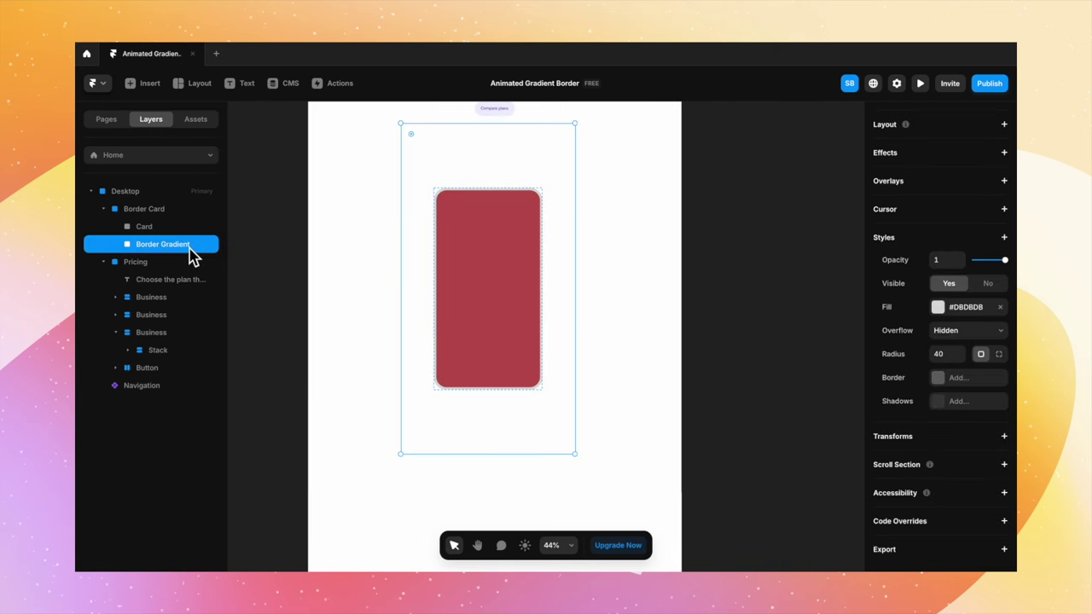
click(943, 312)
click(760, 336)
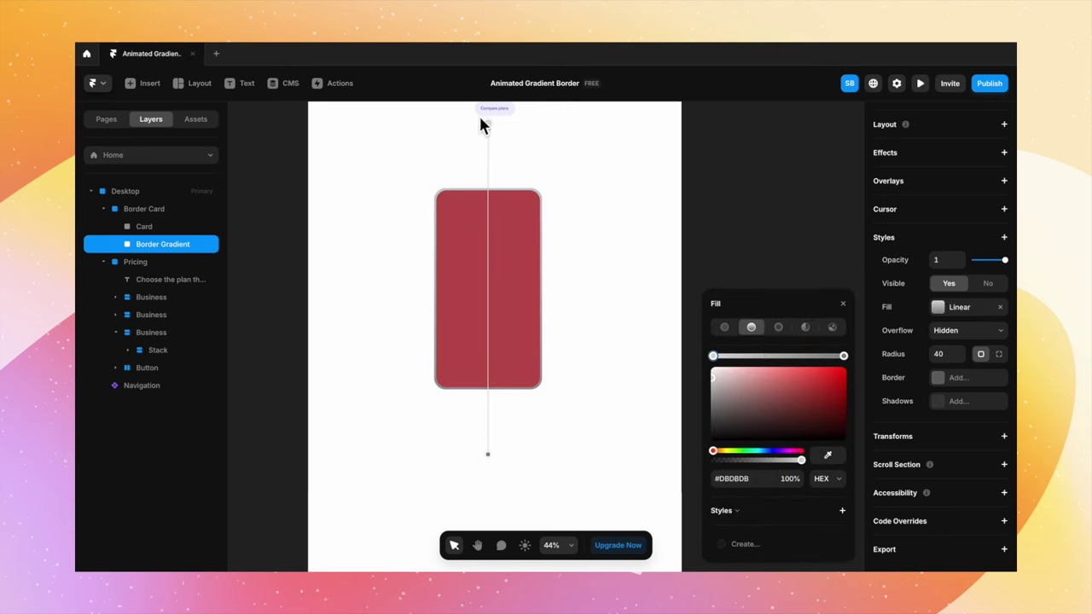
scroll(482, 128, up, 2)
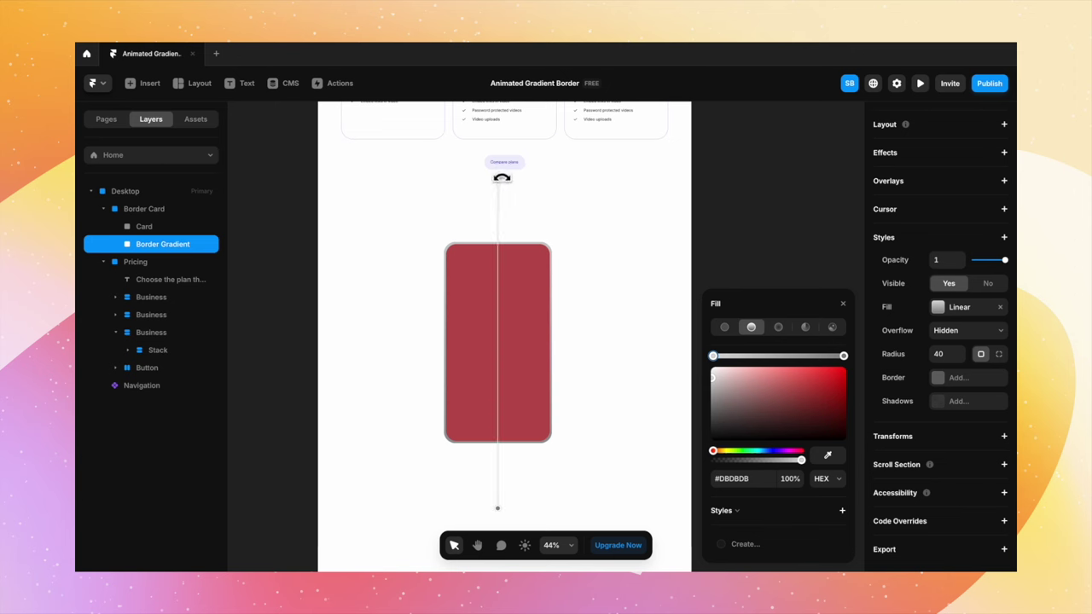
drag(506, 176, 426, 208)
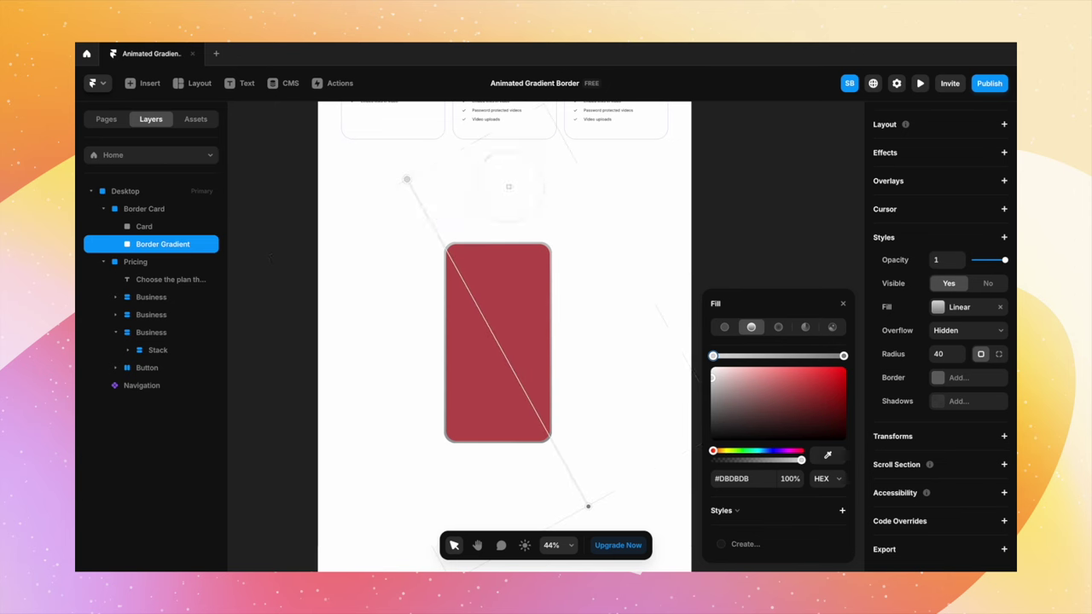
Set the gradient colour to purple #8880BC sampled from the Compare plans button.
click(519, 161)
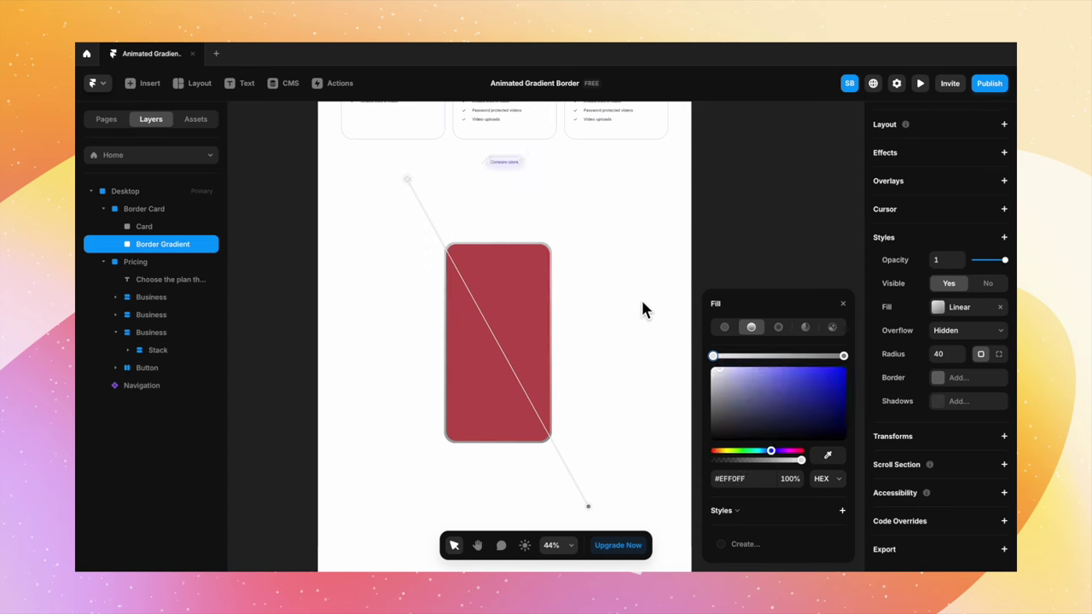
click(828, 454)
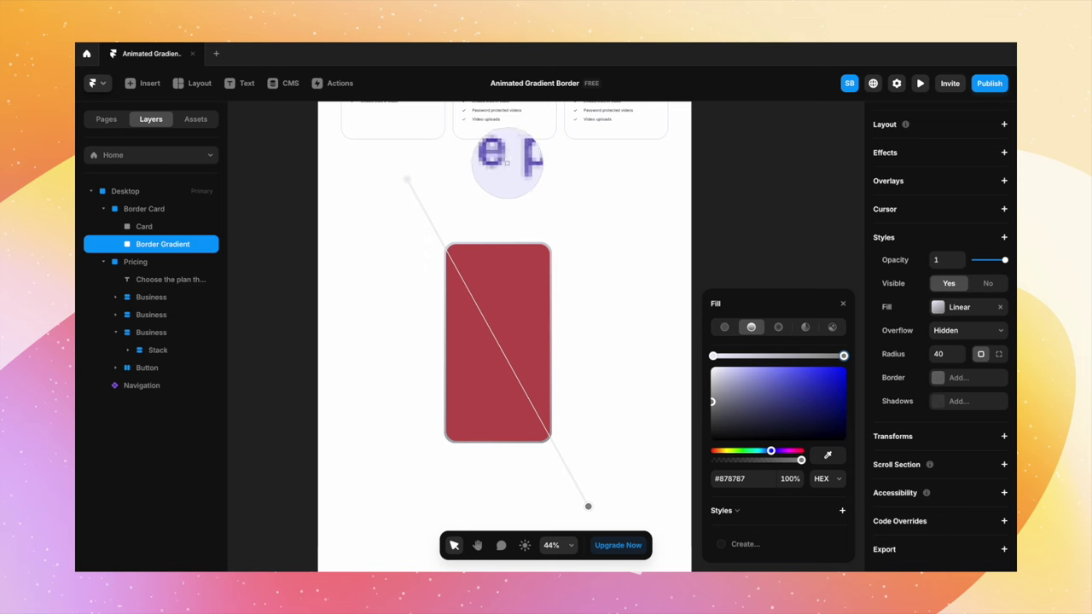
click(502, 158)
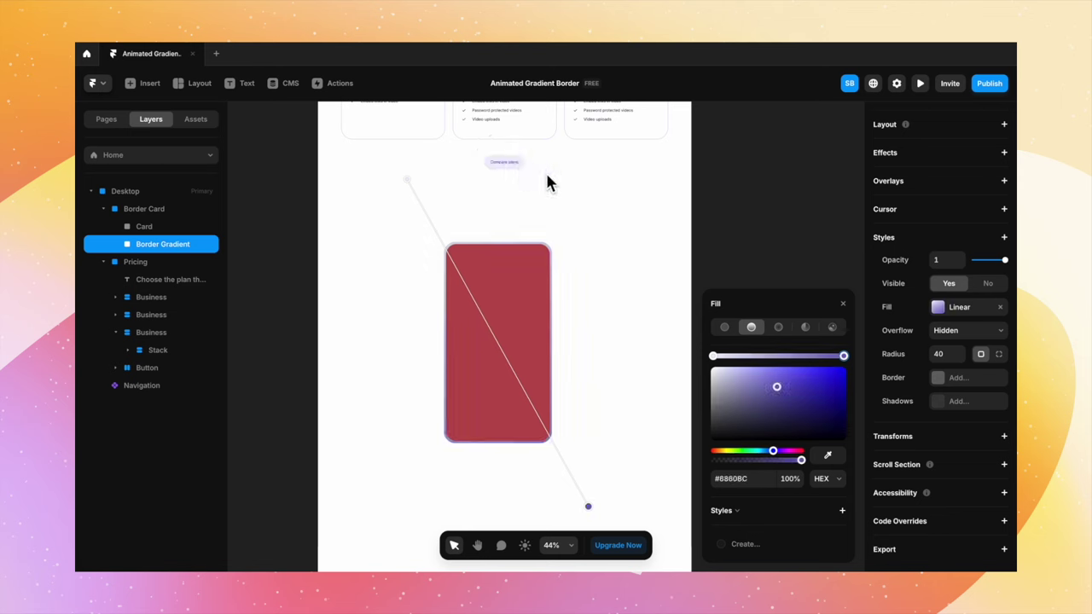
click(646, 435)
click(527, 326)
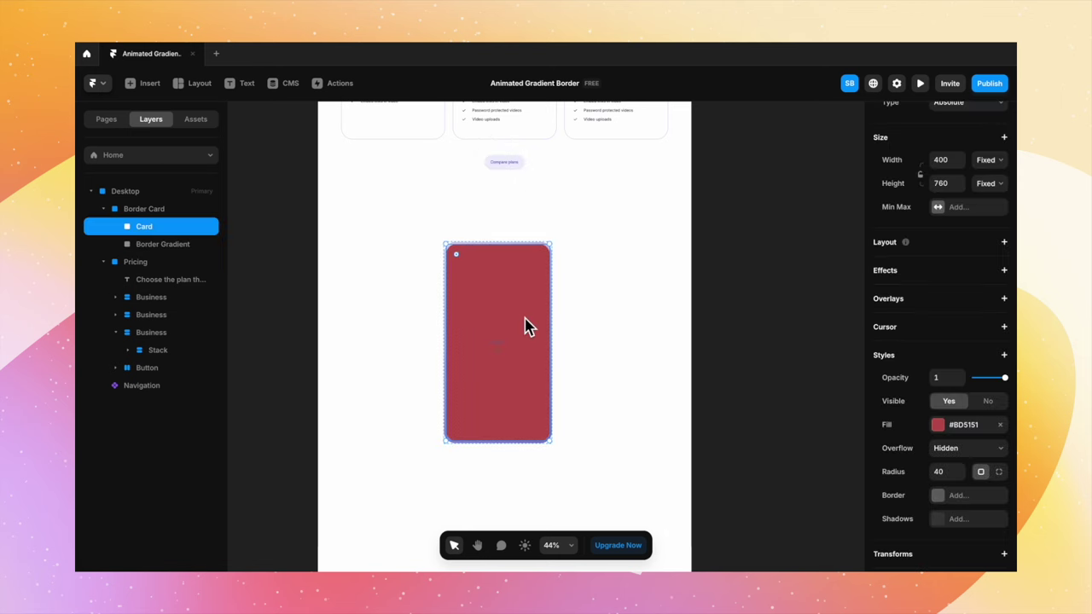
Change the Card's fill from red to white.
click(943, 427)
drag(797, 415, 670, 343)
click(662, 341)
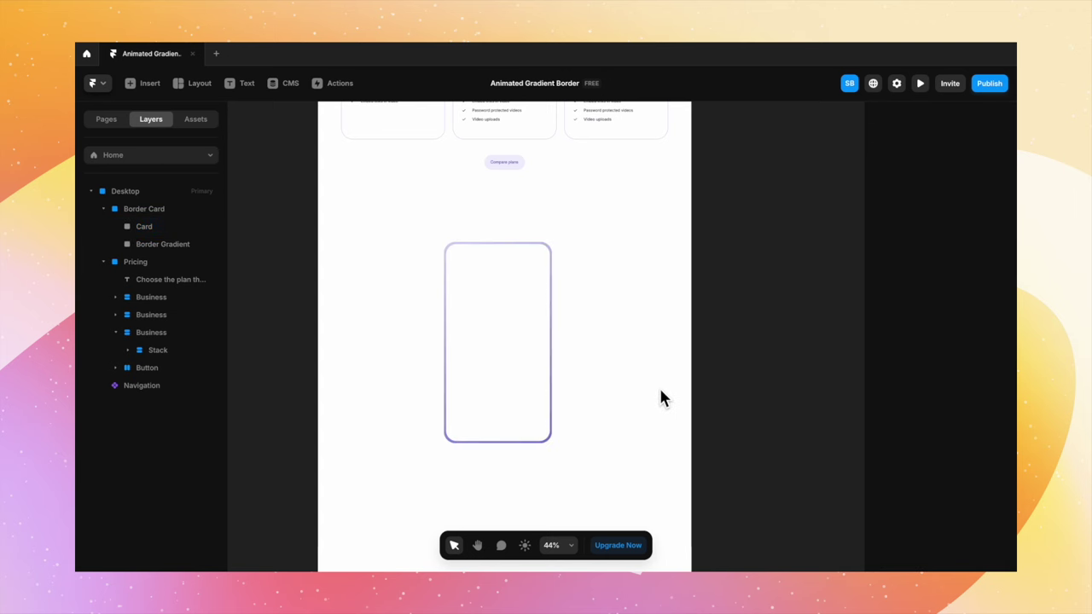
scroll(500, 475, up, 2)
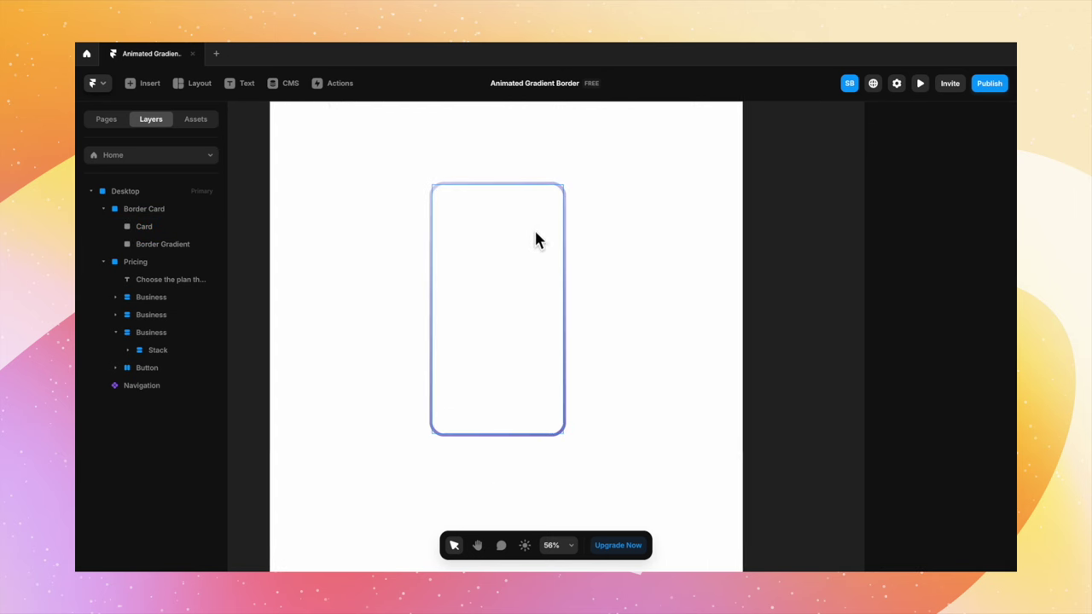
Check the colour of Border Gradient's right gradient stop in its fill editor.
click(160, 248)
click(951, 309)
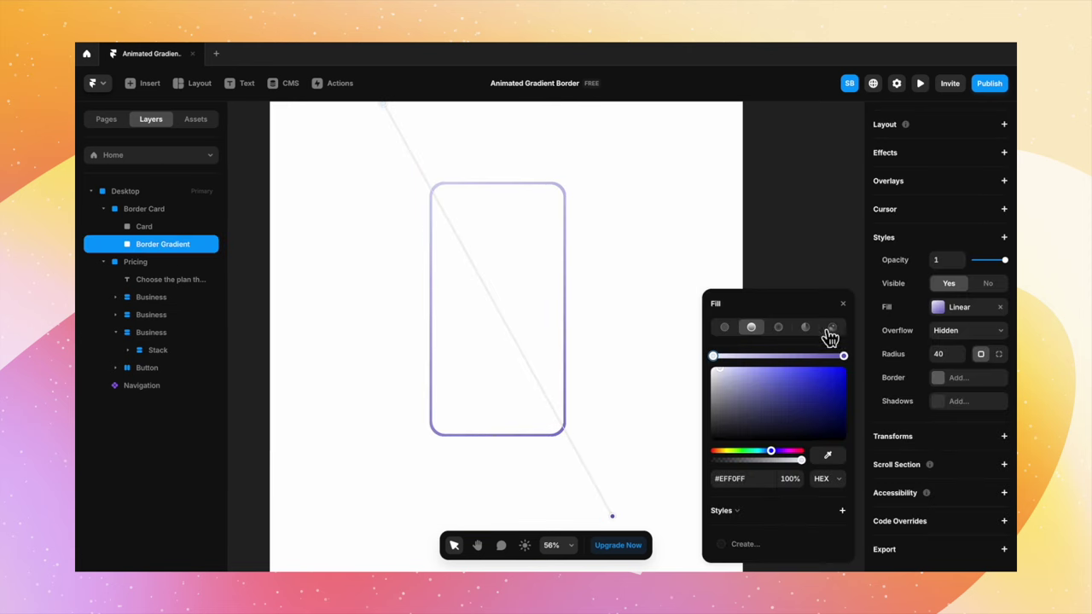
click(843, 357)
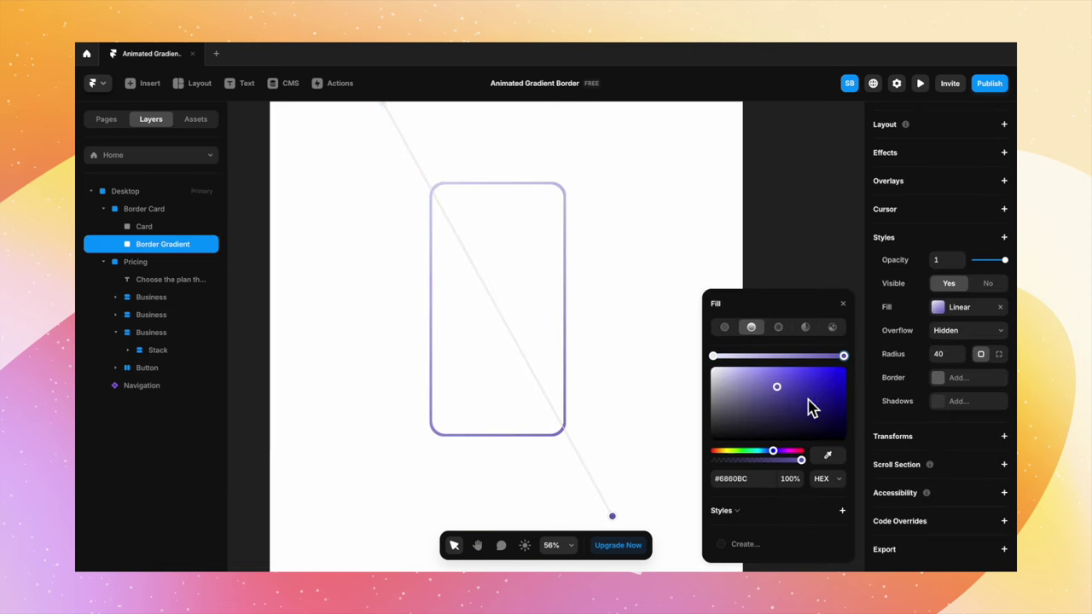
click(597, 232)
scroll(600, 237, down, 5)
scroll(594, 262, up, 3)
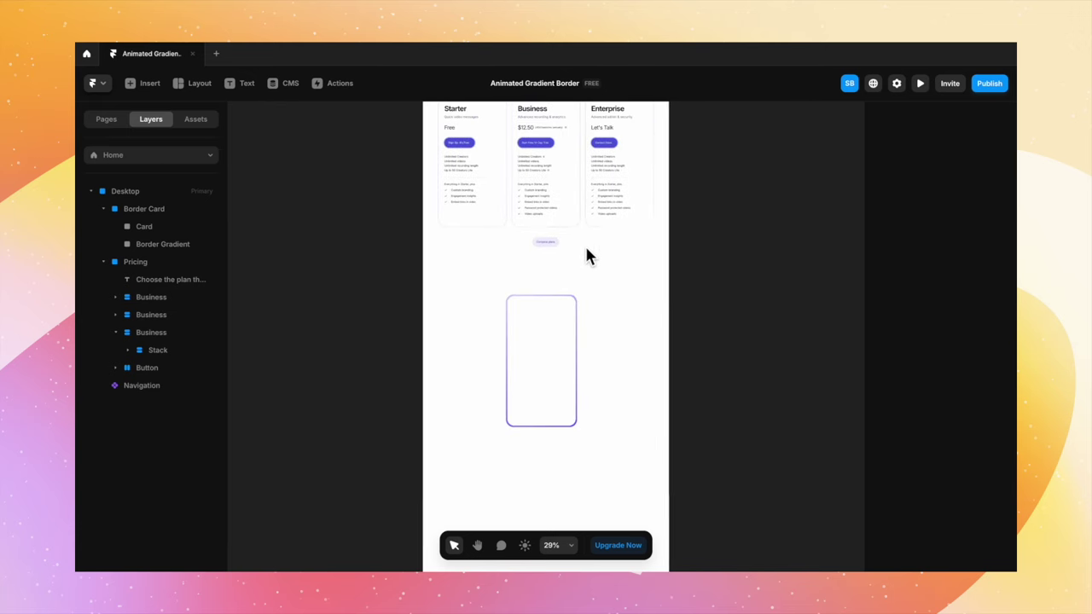
Copy the Business card's content stack ($12.50, feature list) and paste it into Card.
click(575, 208)
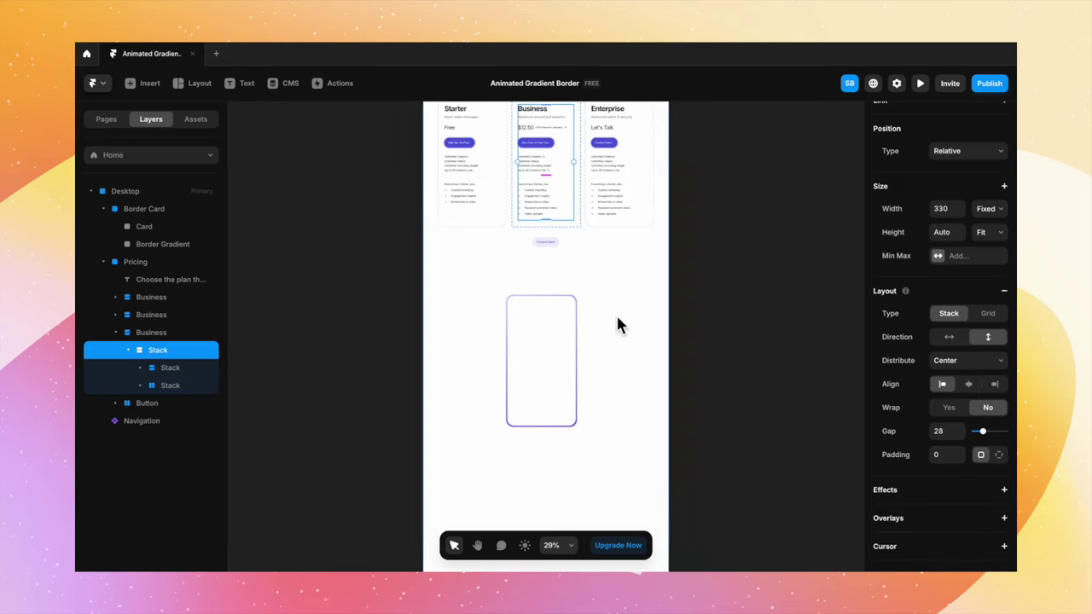
key(super+c)
click(557, 365)
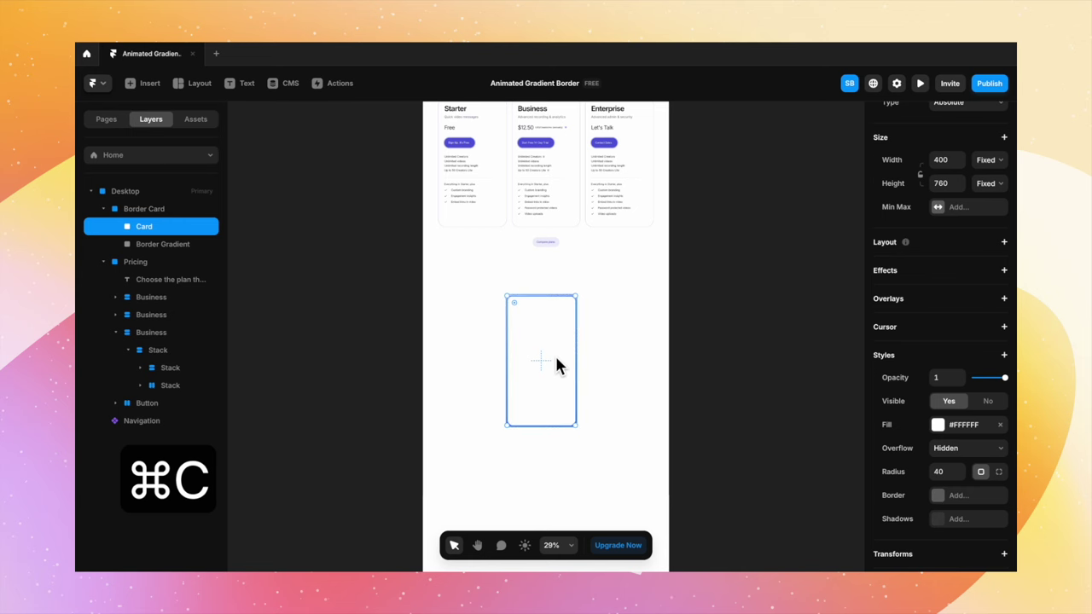
key(super+v)
scroll(561, 364, up, 3)
drag(568, 358, 581, 354)
click(674, 361)
scroll(674, 361, up, 2)
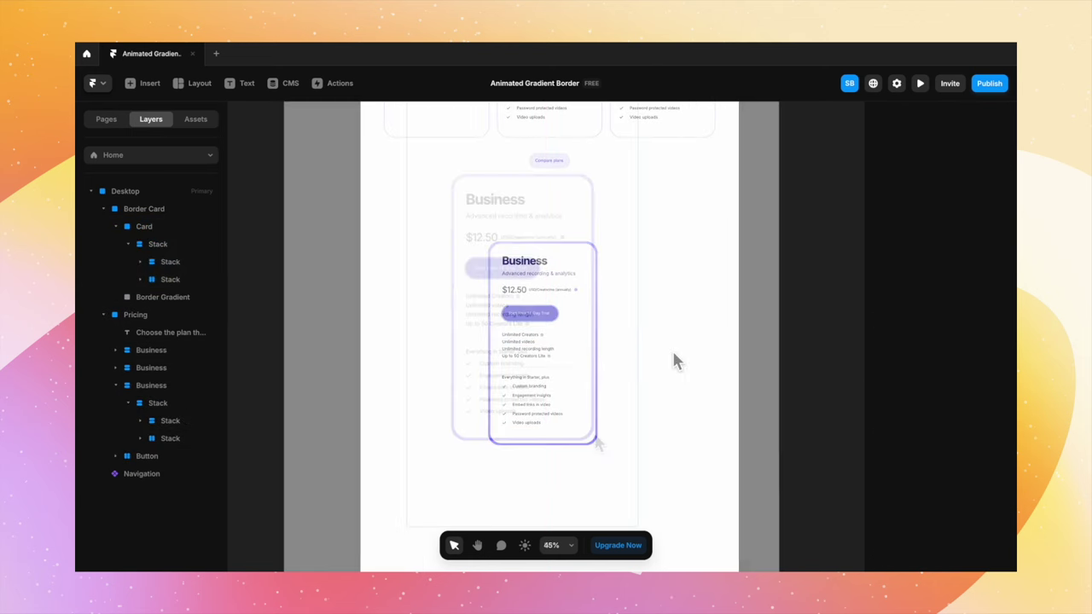
click(129, 245)
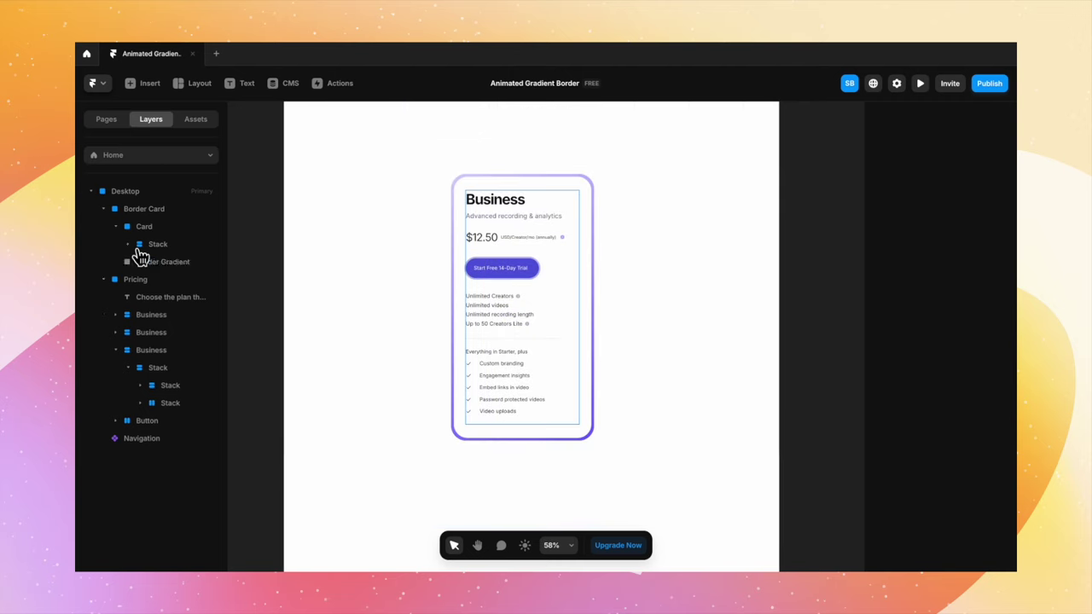
click(177, 262)
Switch the Border Gradient fill to conic and colour the right stop strong blue #4B3BFF.
click(118, 228)
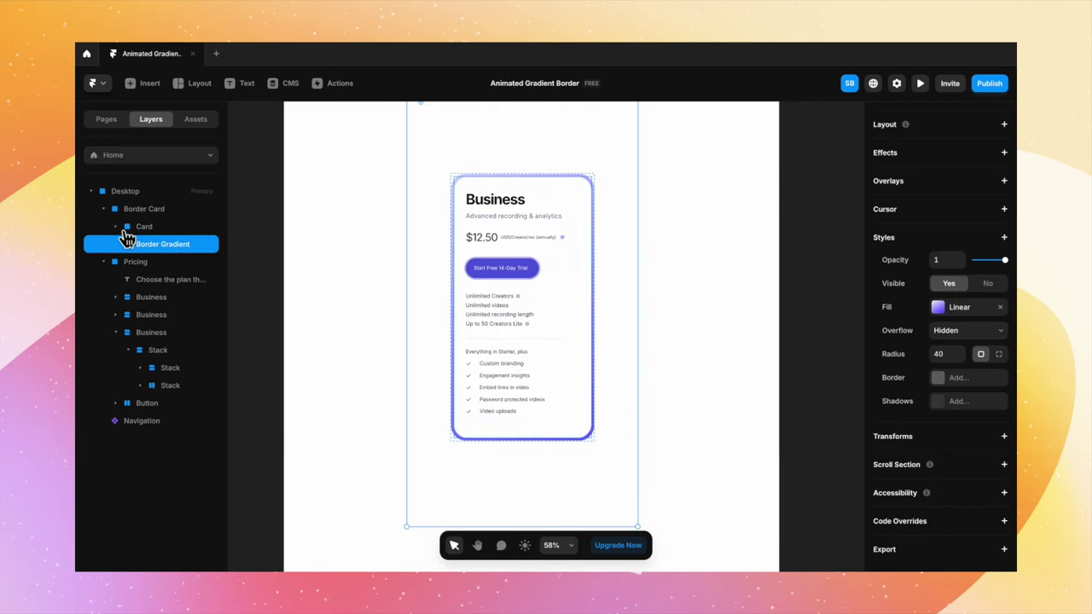
click(952, 311)
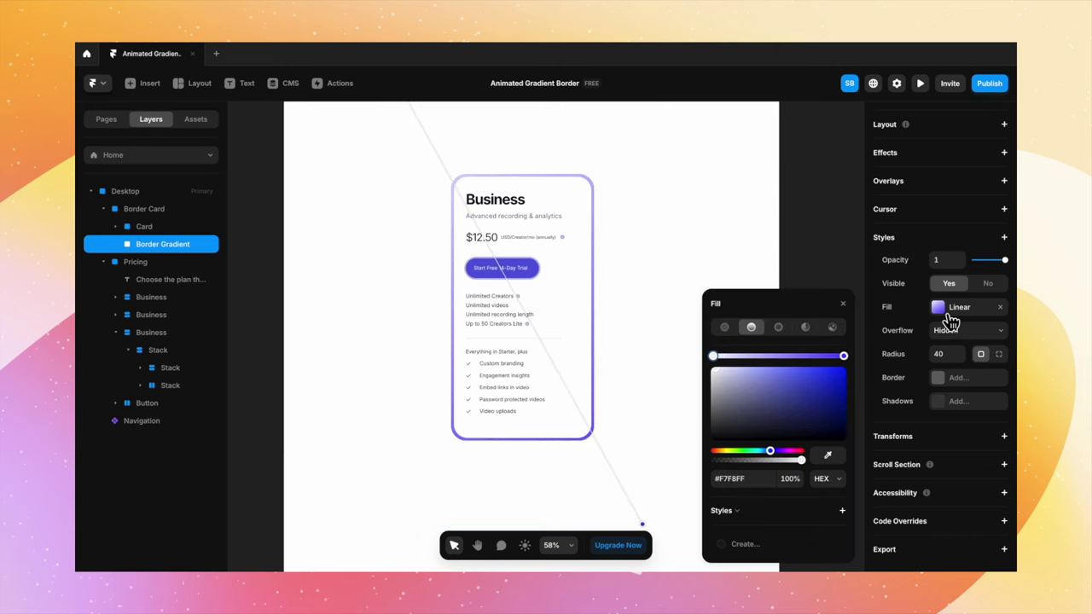
click(815, 338)
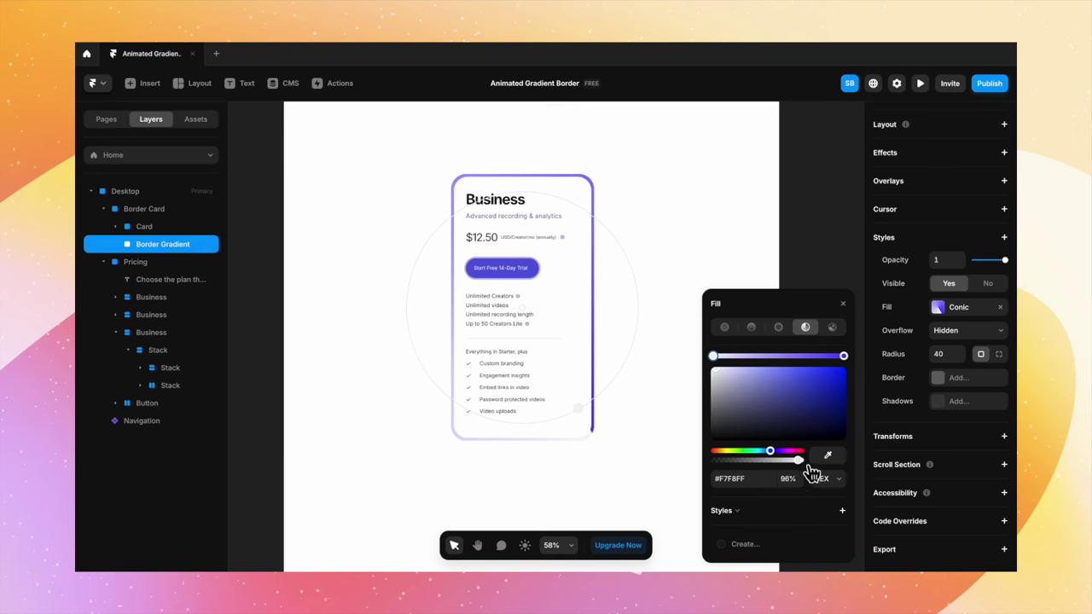
drag(810, 467, 730, 467)
drag(715, 356, 764, 369)
drag(852, 365, 835, 368)
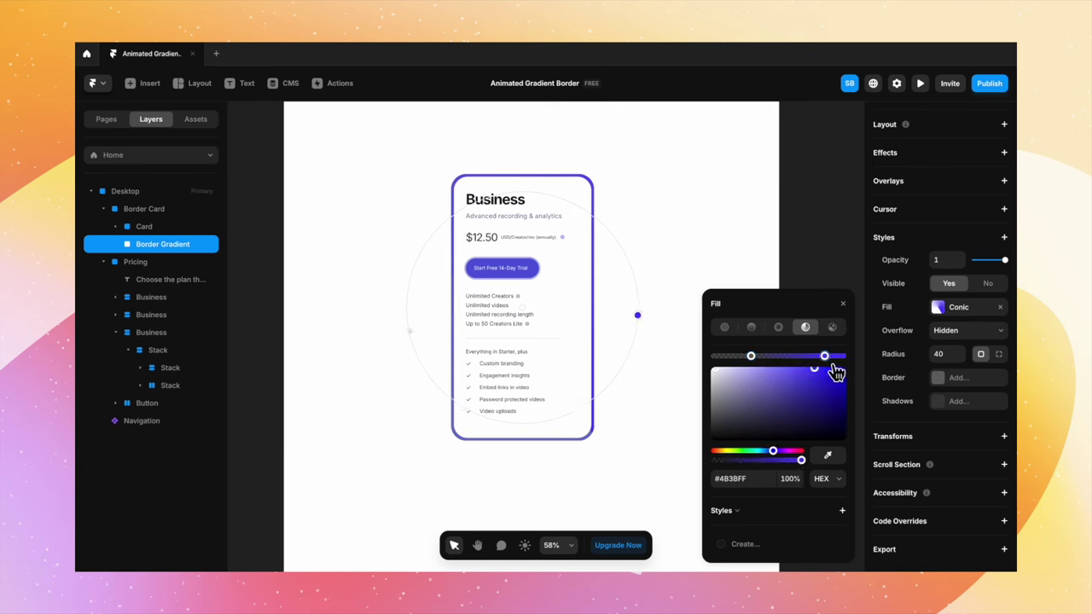
Make the left gradient stop deep blue #1D33DE at almost 0% opacity.
click(750, 357)
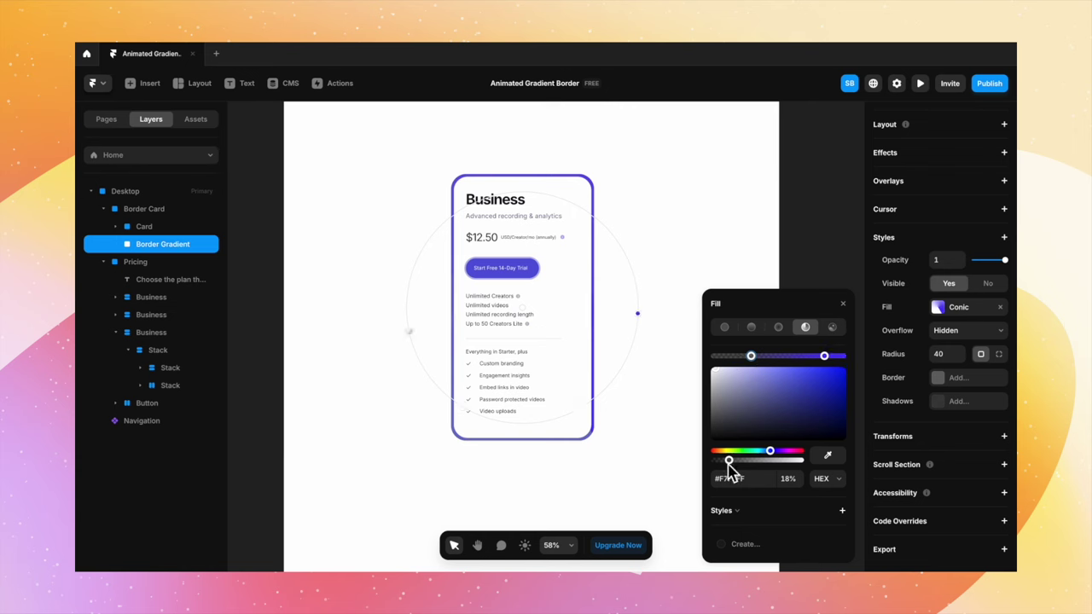
drag(805, 401, 835, 383)
drag(734, 467, 715, 462)
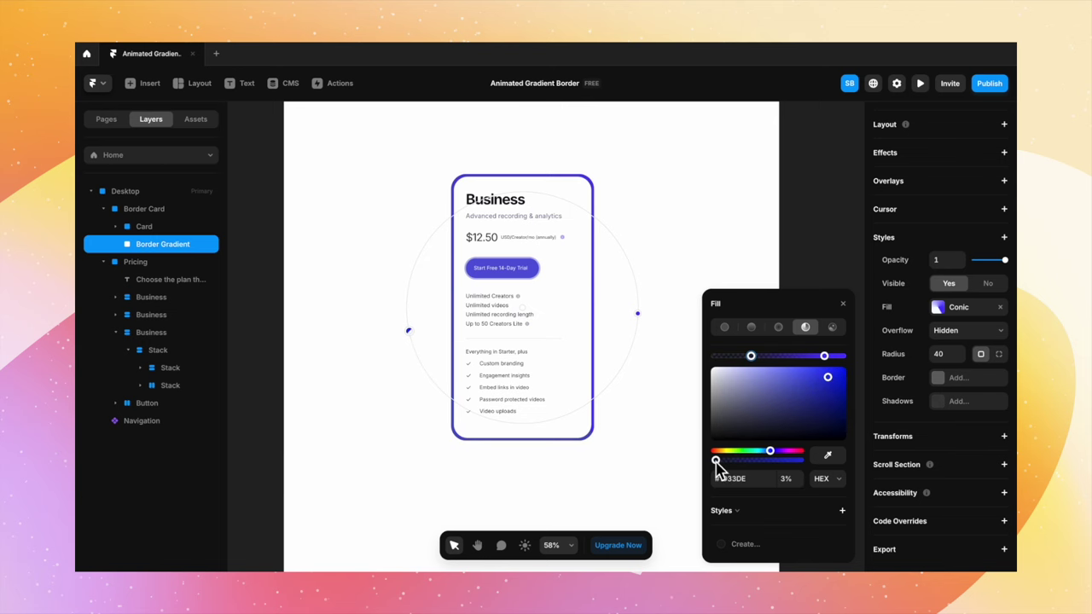
click(415, 333)
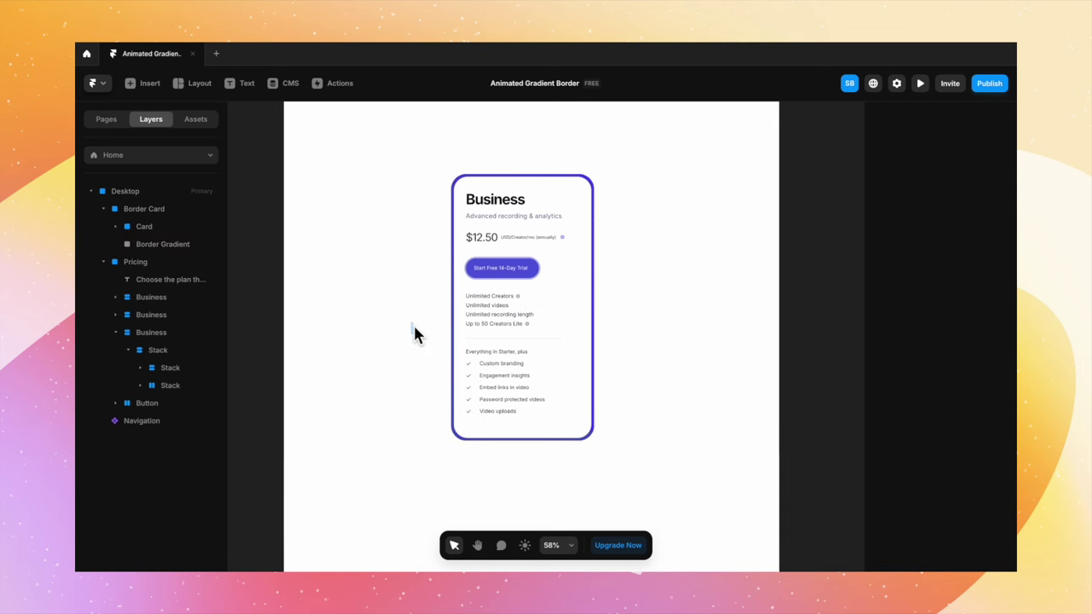
Rotate a conic gradient stop around the circle to 48%.
click(162, 247)
click(940, 307)
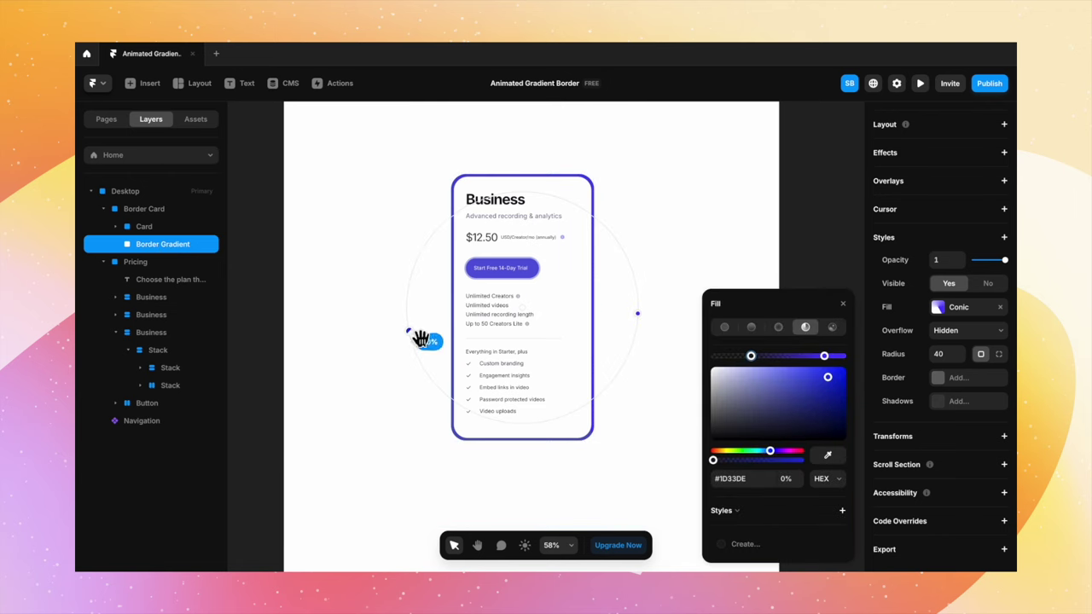
drag(421, 338, 458, 217)
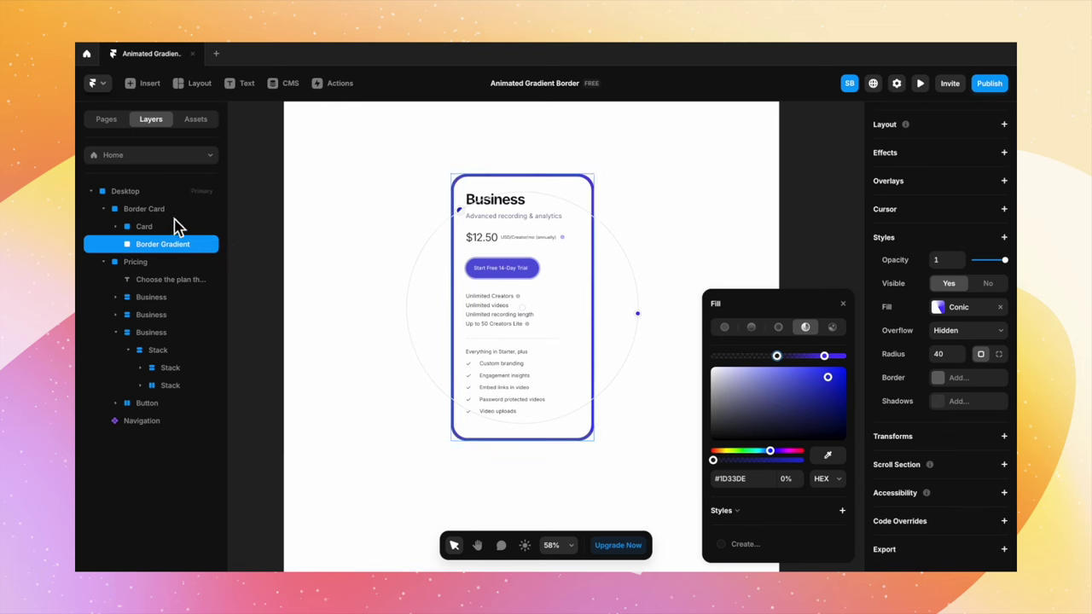
click(174, 213)
Remove the Border Card's solid fill and nudge the Border Gradient's conic stop slightly right.
click(1001, 308)
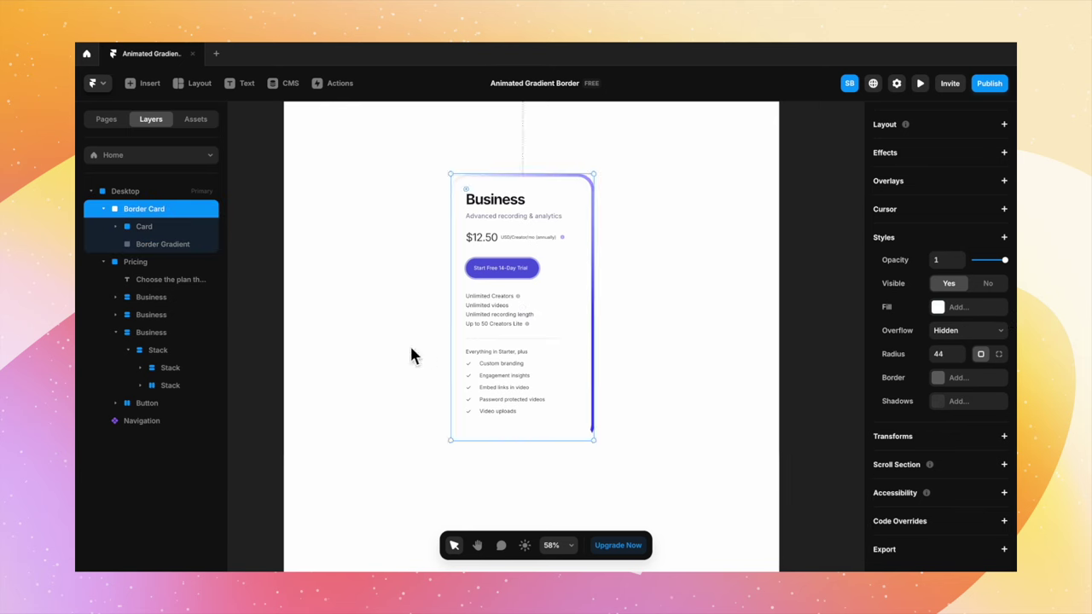
scroll(785, 309, down, 3)
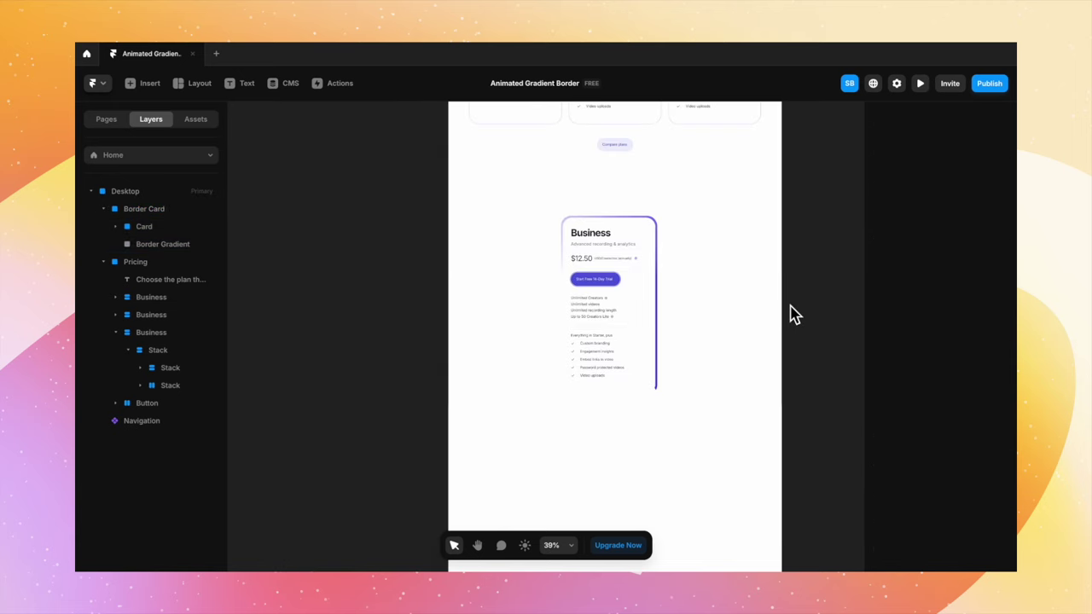
click(166, 244)
click(939, 308)
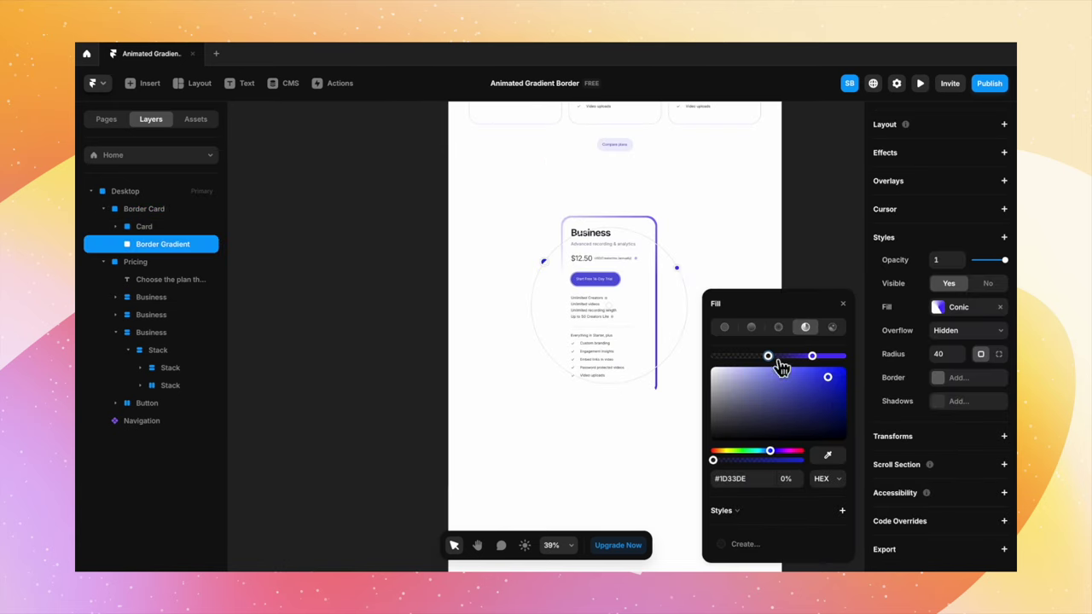
mouse_move(780, 362)
mouse_down()
mouse_move(809, 365)
mouse_move(785, 372)
mouse_up()
click(849, 312)
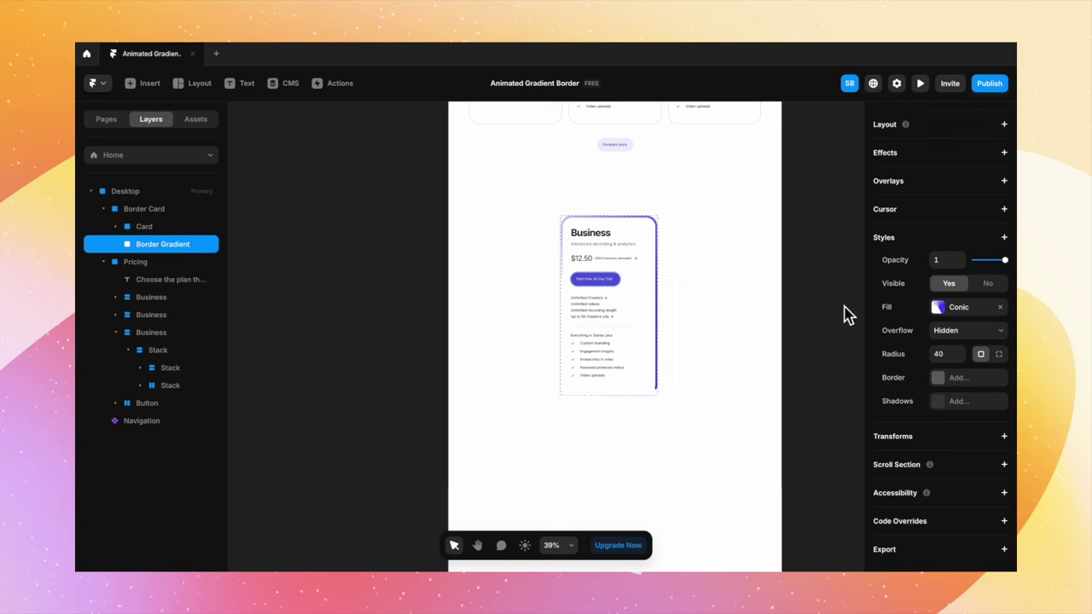
click(819, 322)
scroll(819, 322, up, 1)
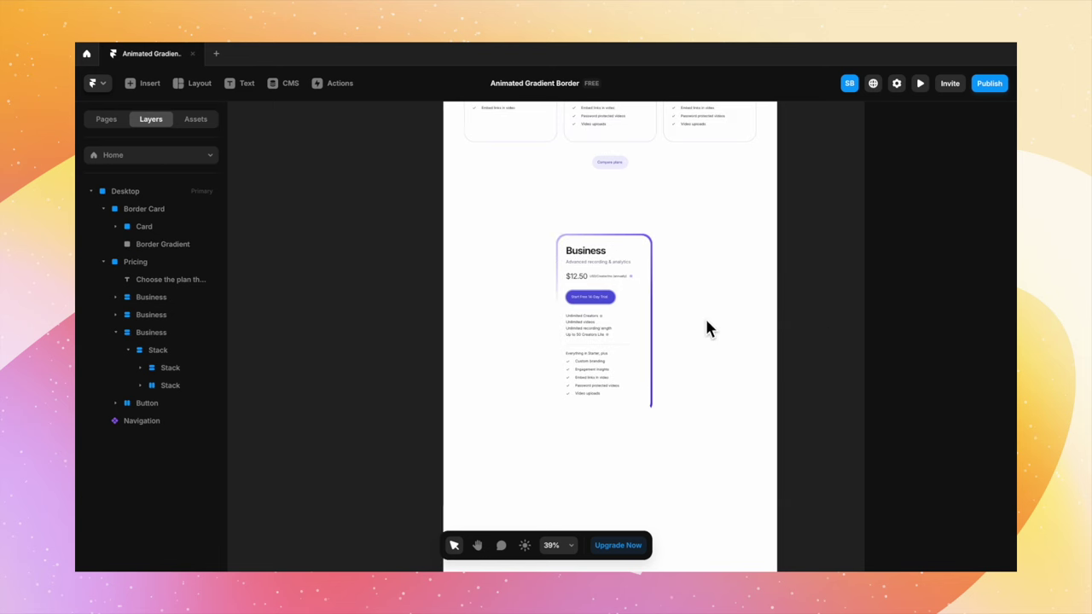
click(181, 249)
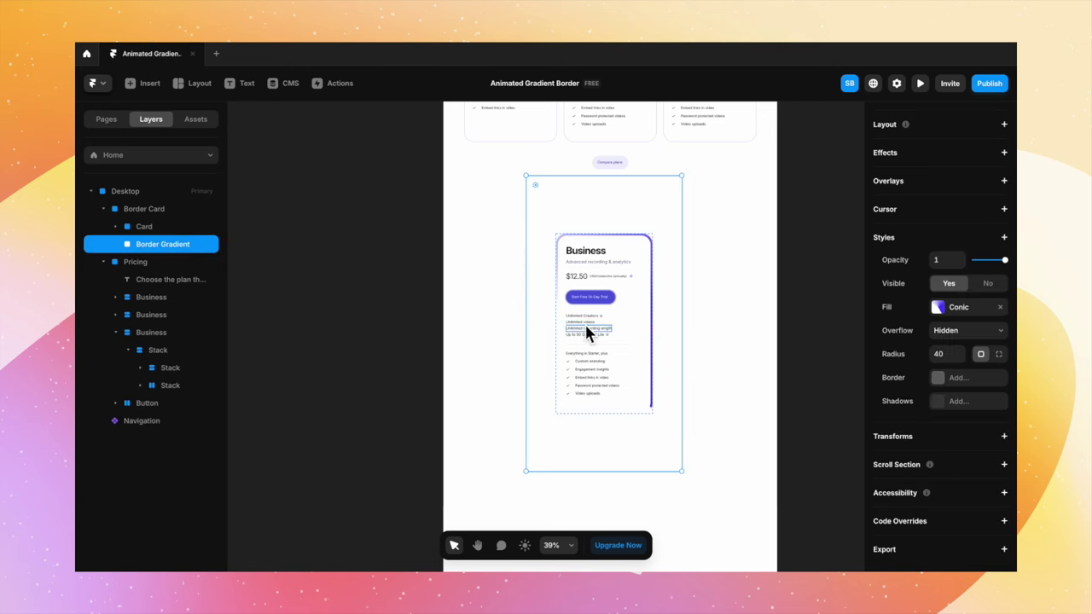
scroll(977, 307, up, 4)
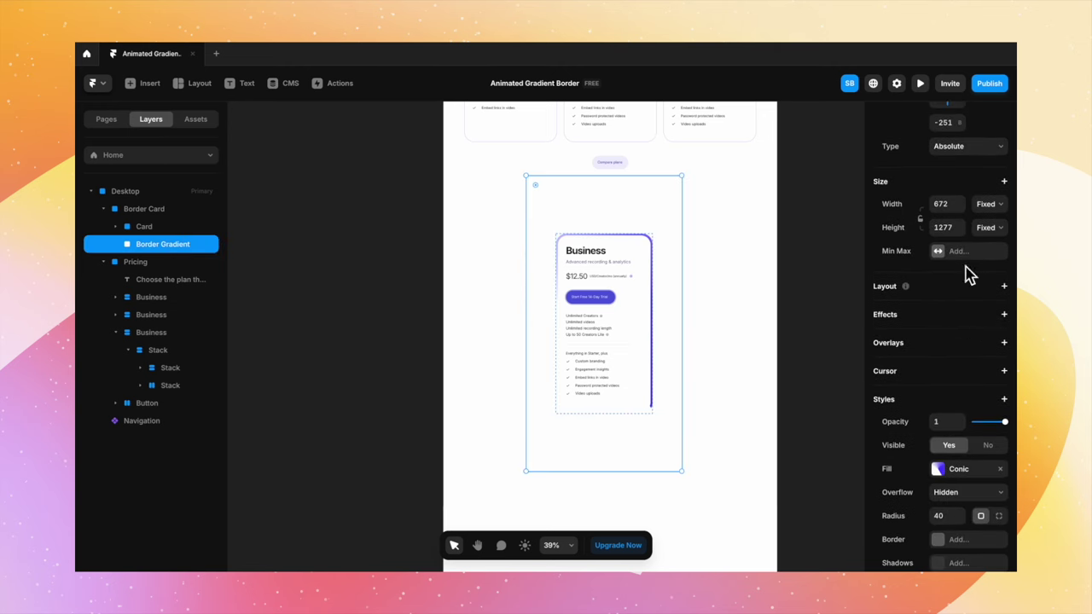
Add a Loop effect to Border Gradient rotating 360° with a linear 6-second transition.
click(975, 323)
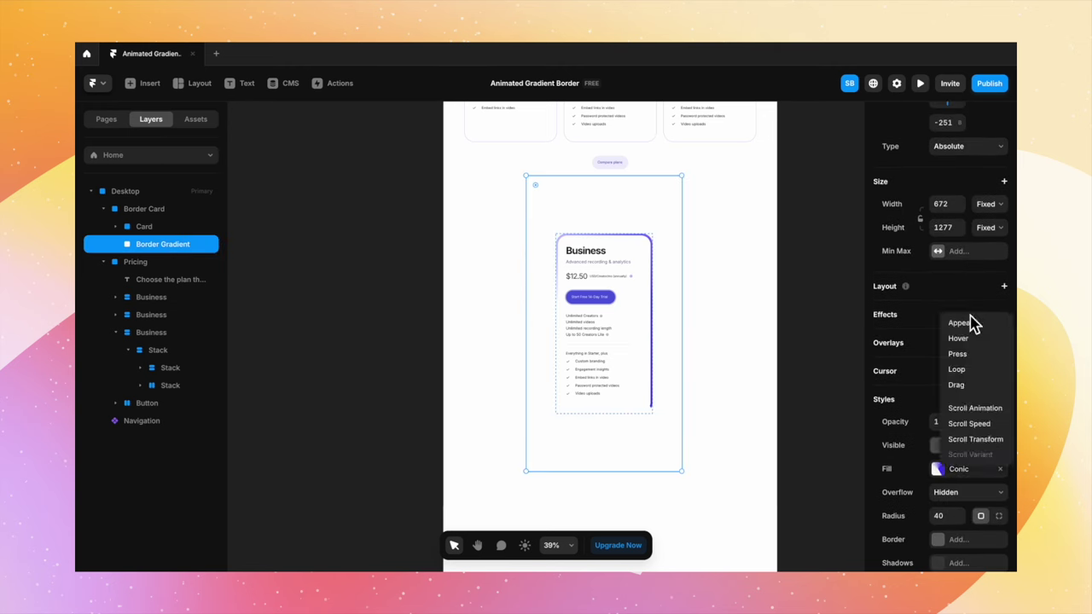
click(977, 376)
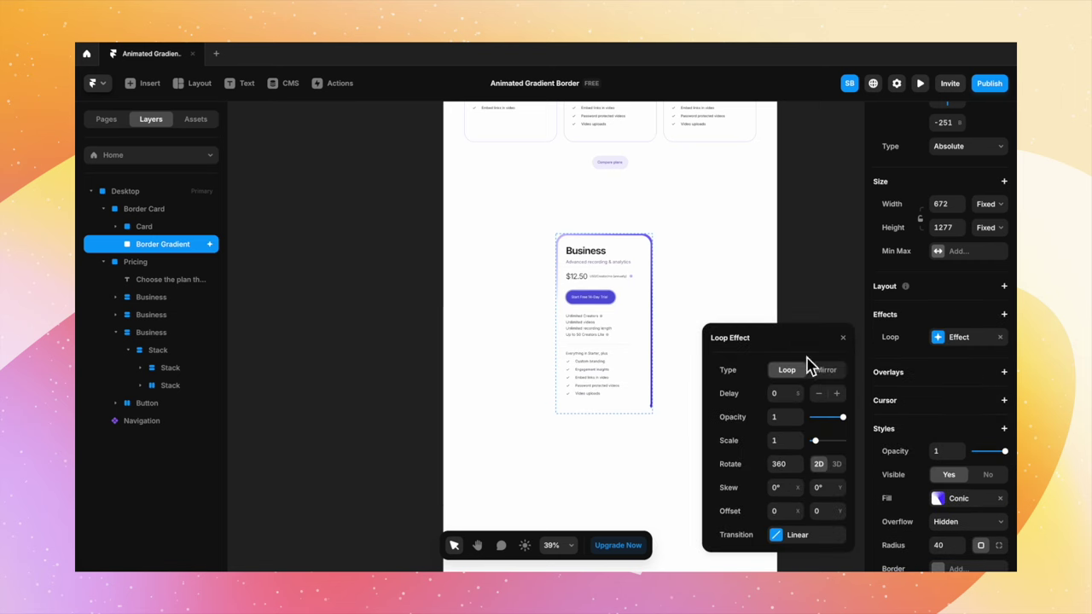
drag(809, 351, 808, 299)
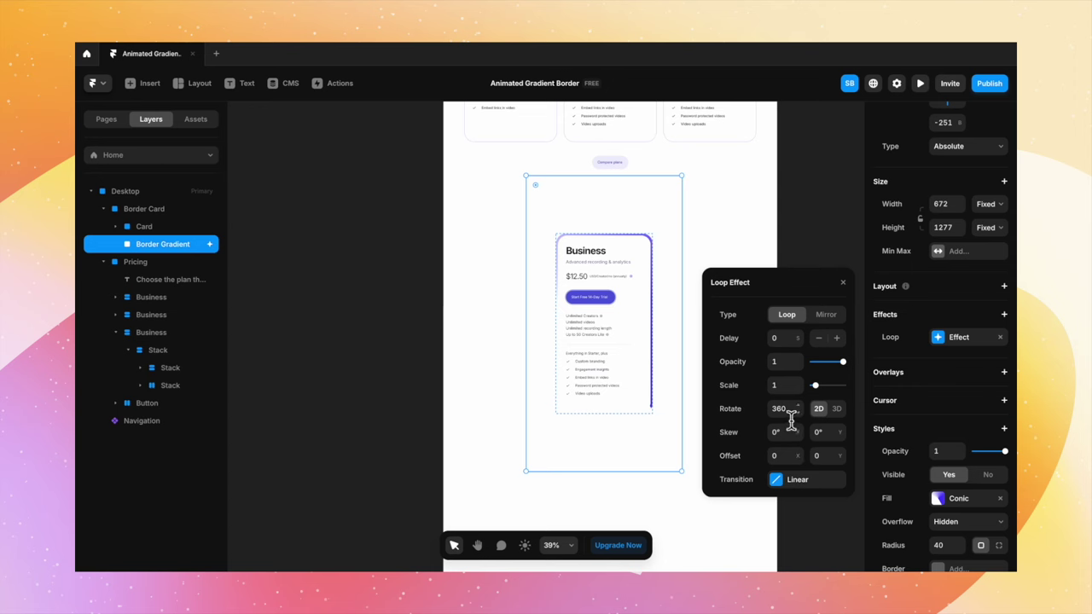
click(802, 481)
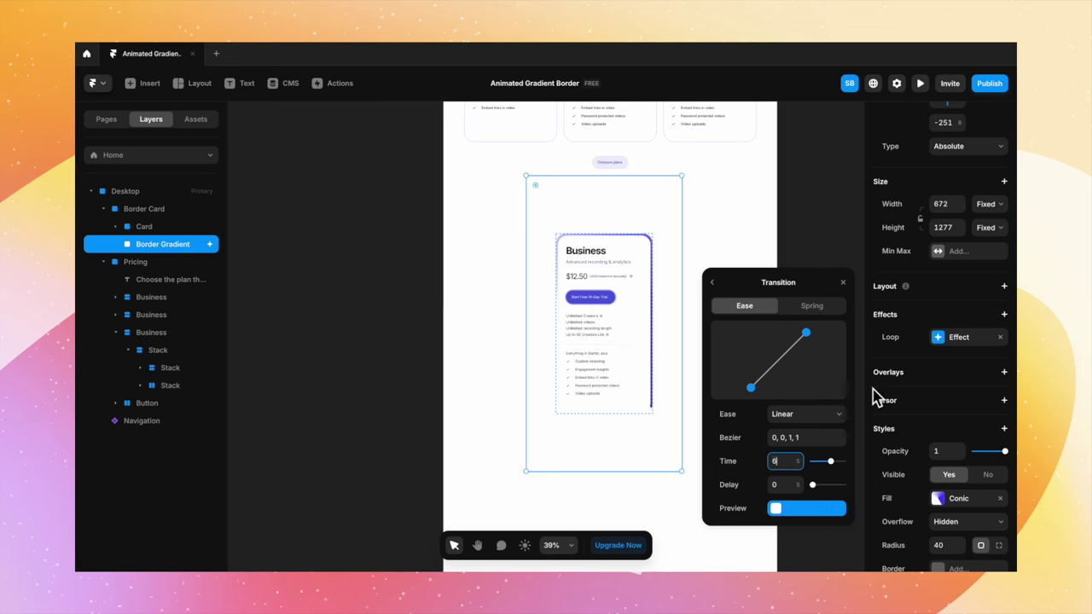
click(845, 284)
click(815, 320)
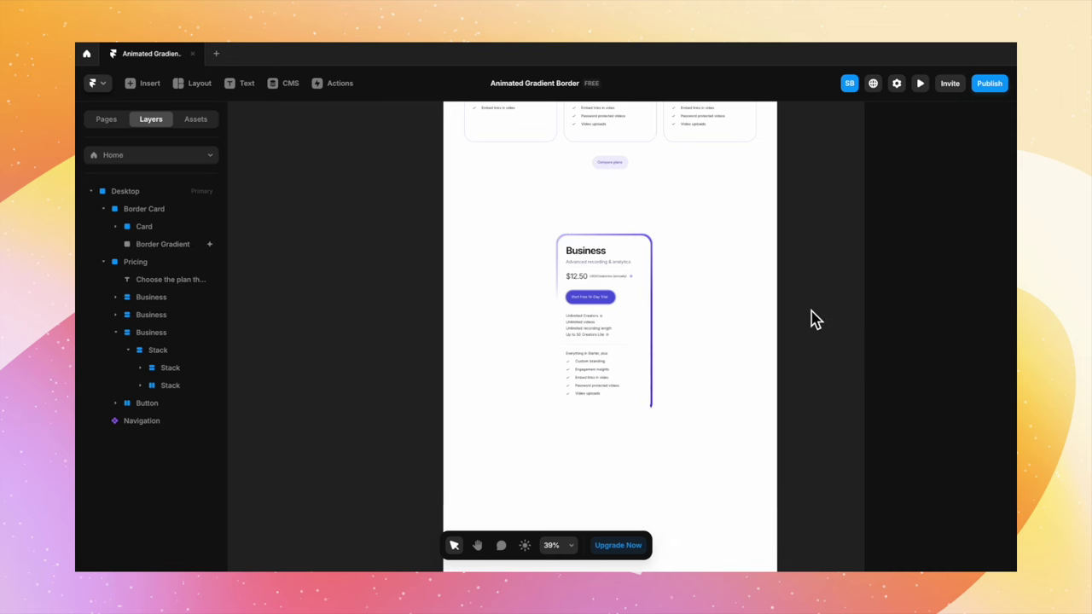
Preview the page to watch the Business card's animated border, then return to the editor.
scroll(815, 320, down, 5)
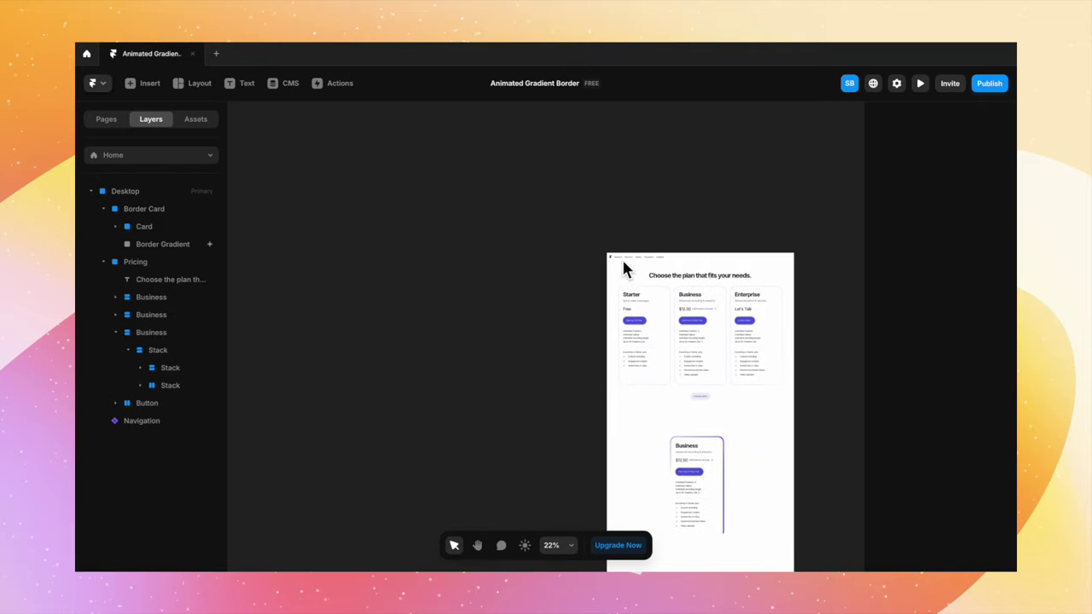
click(618, 251)
scroll(673, 439, down, 3)
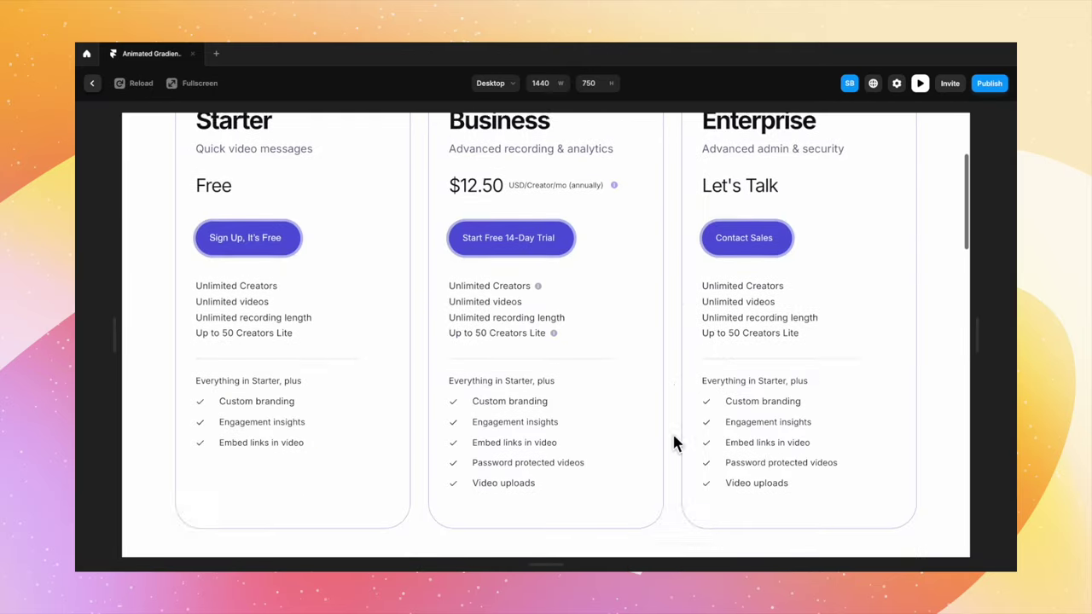
scroll(673, 440, down, 10)
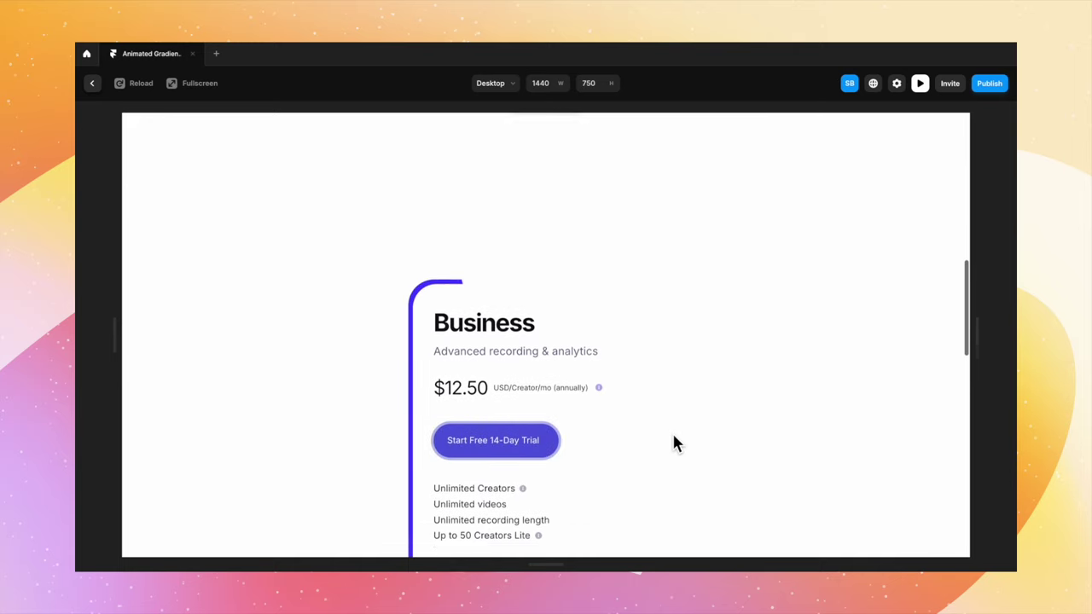
scroll(673, 442, down, 3)
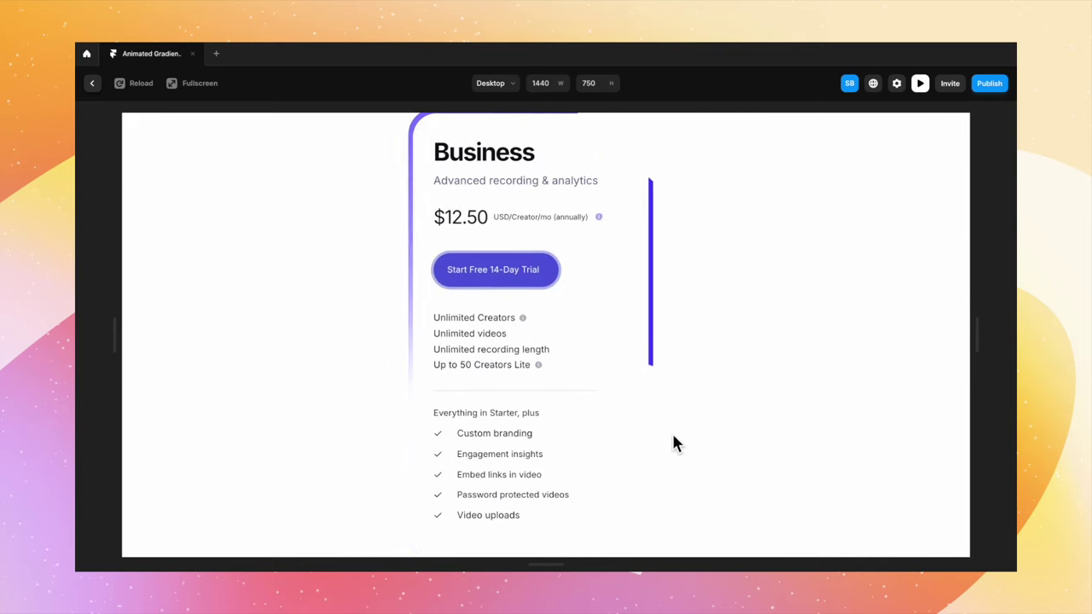
scroll(708, 374, up, 1)
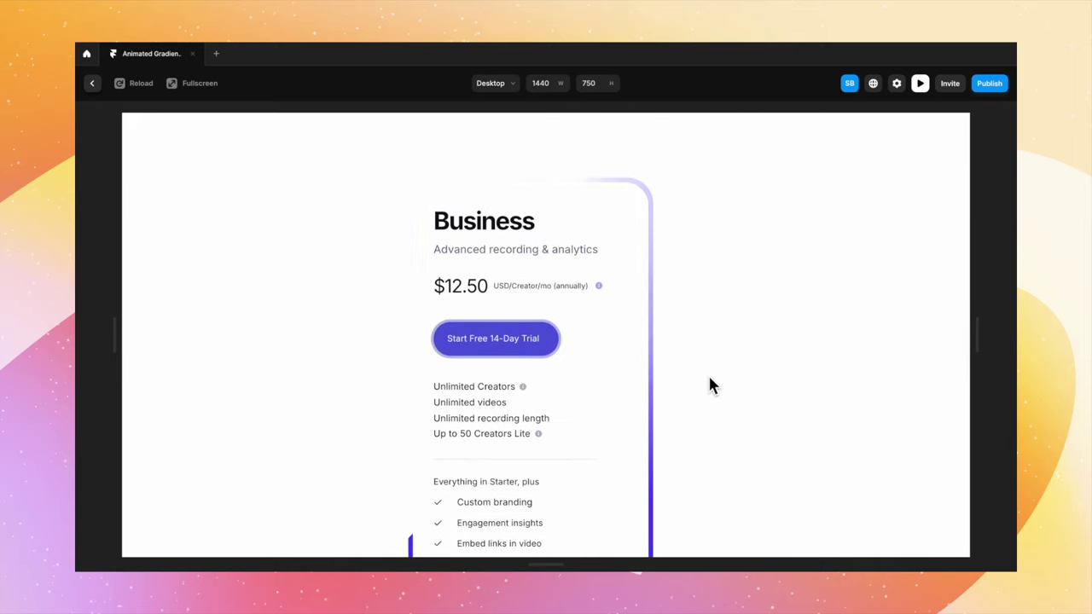
scroll(709, 383, down, 1)
scroll(709, 383, up, 1)
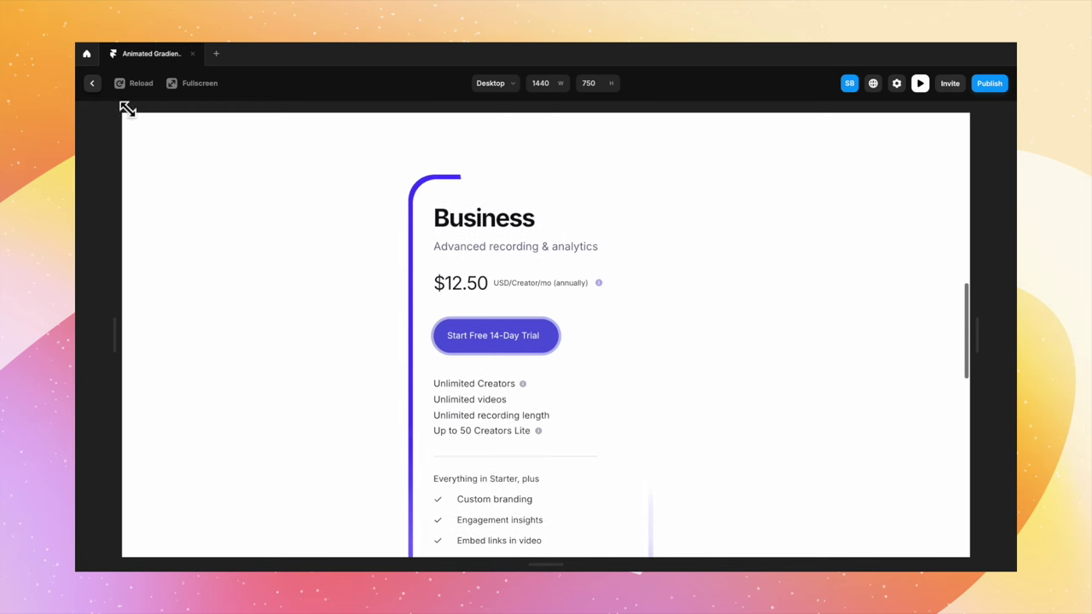
click(92, 83)
Resize Border Gradient to about 1119 × 1091 and rotate it behind the Business card.
scroll(494, 355, down, 2)
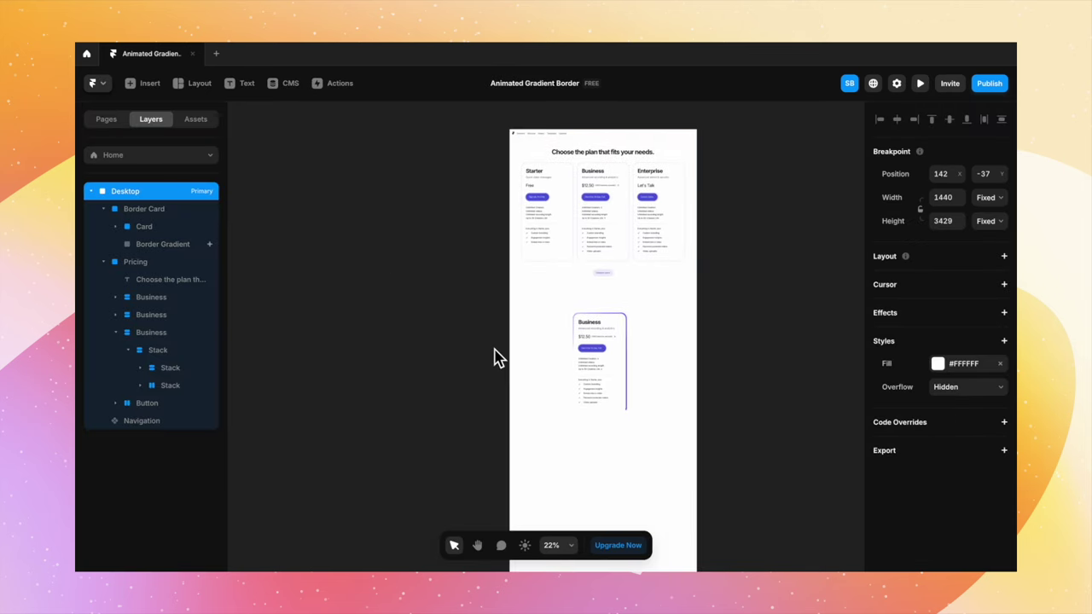
scroll(678, 427, up, 5)
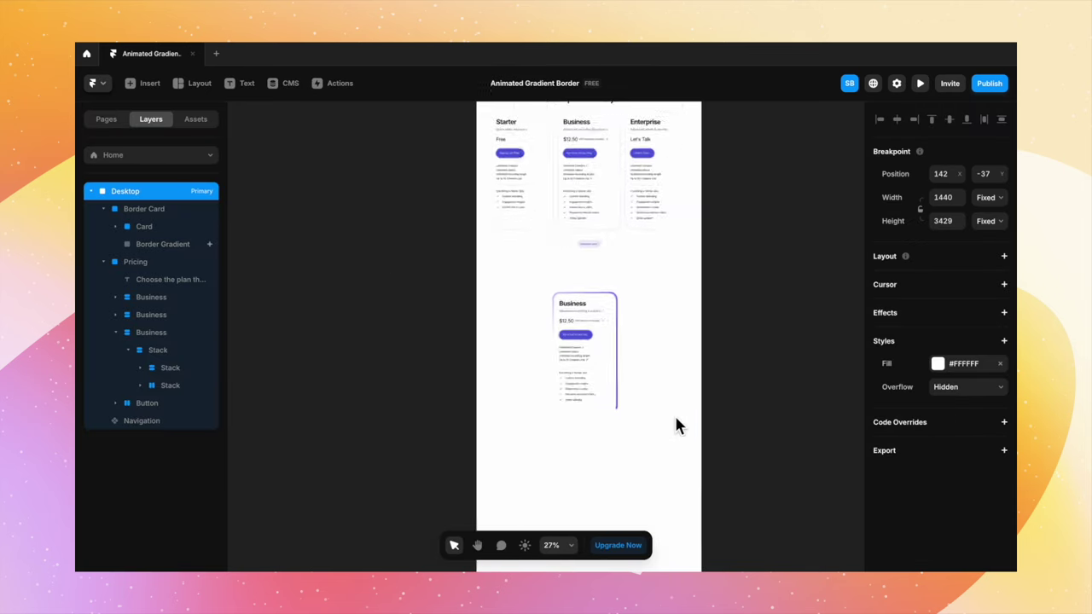
click(173, 244)
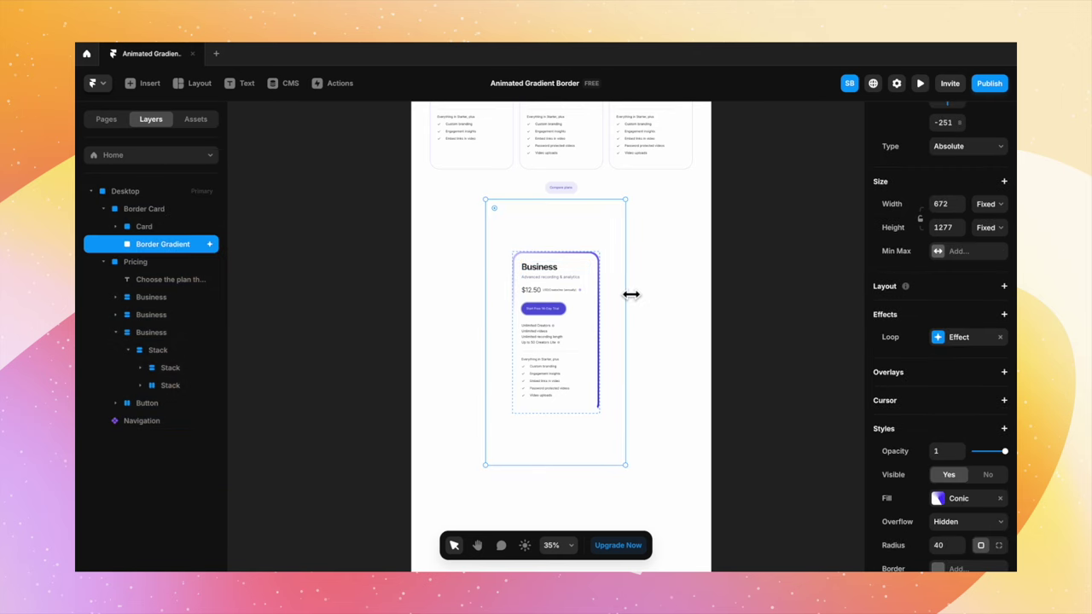
drag(631, 294, 687, 298)
drag(485, 366, 452, 369)
drag(588, 472, 588, 450)
drag(597, 207, 597, 230)
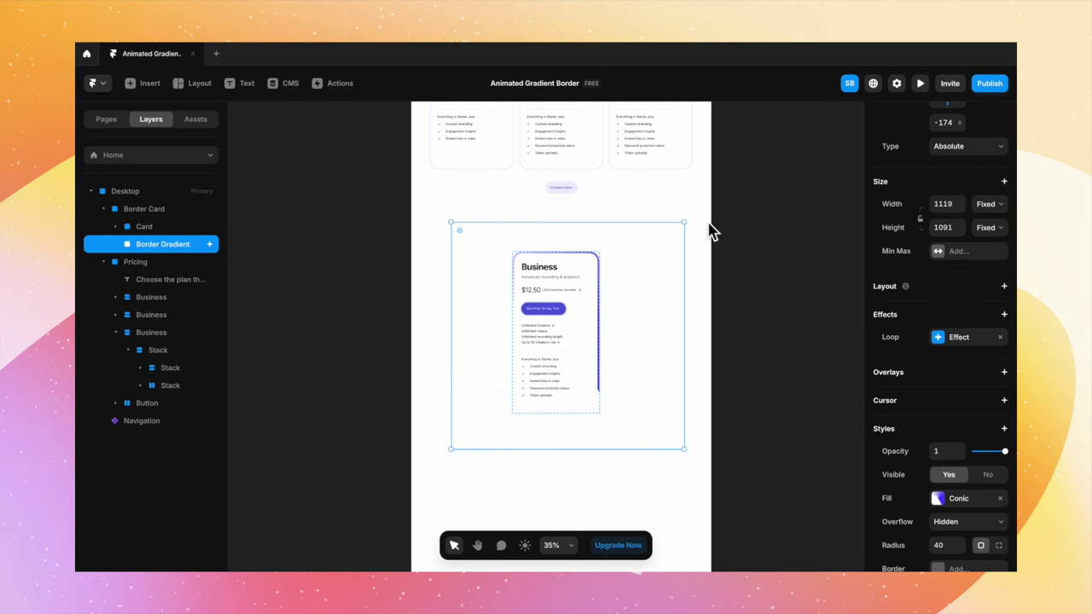
drag(697, 223, 549, 241)
click(739, 236)
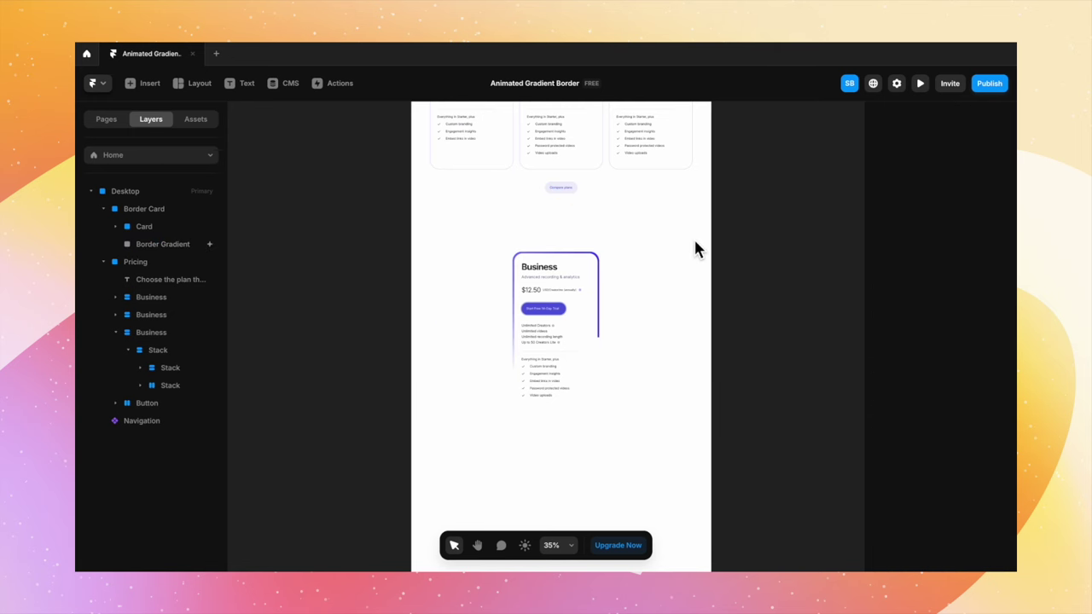
Preview the pricing page, scroll to the Business card, and view it full-screen.
scroll(663, 259, down, 5)
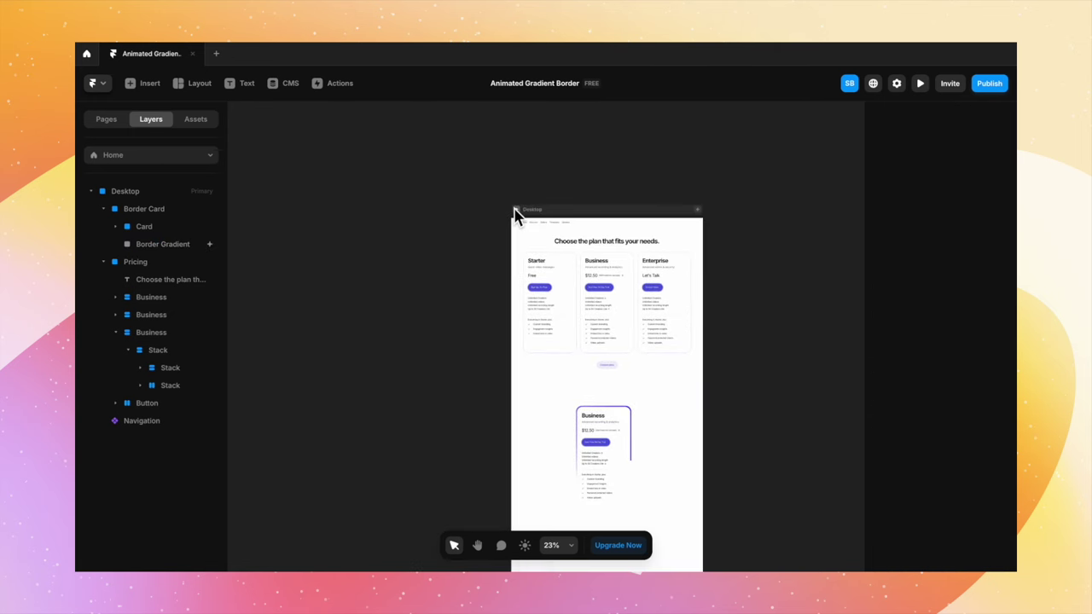
click(517, 214)
scroll(654, 380, down, 5)
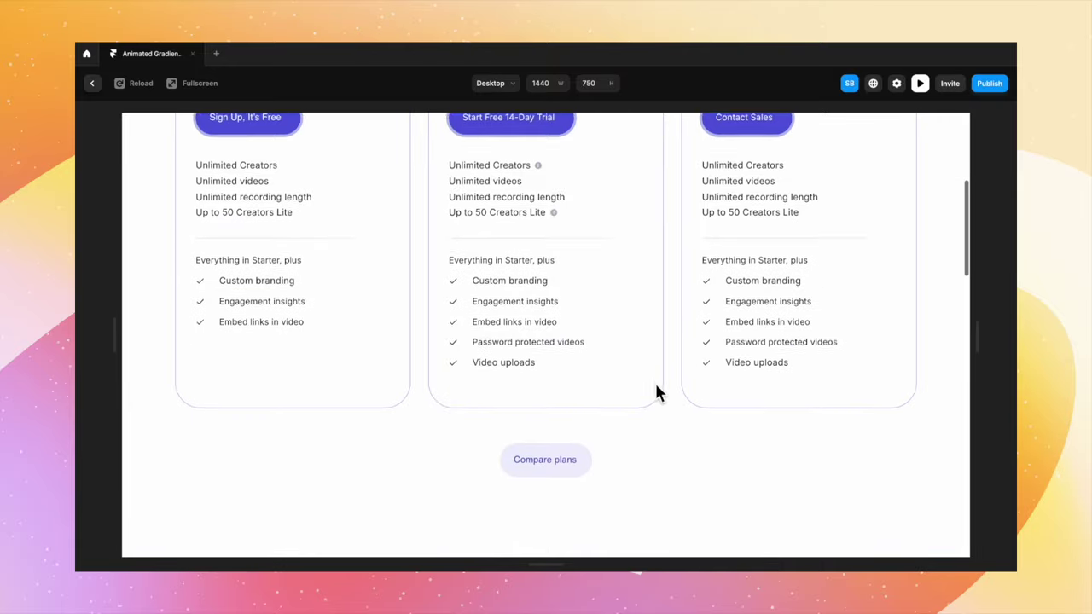
scroll(654, 381, down, 6)
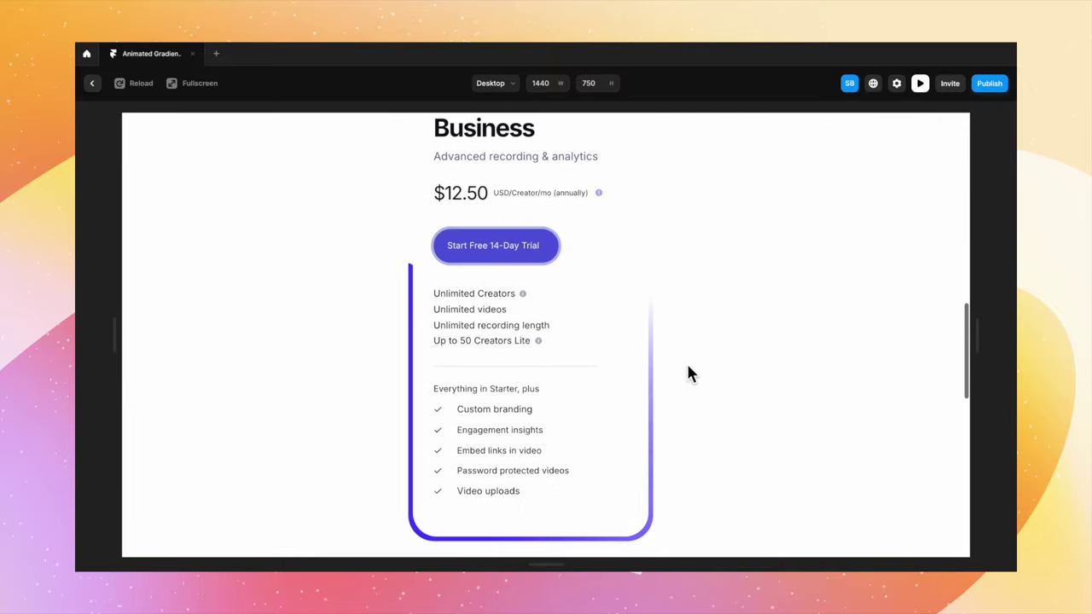
scroll(708, 369, up, 1)
key(f)
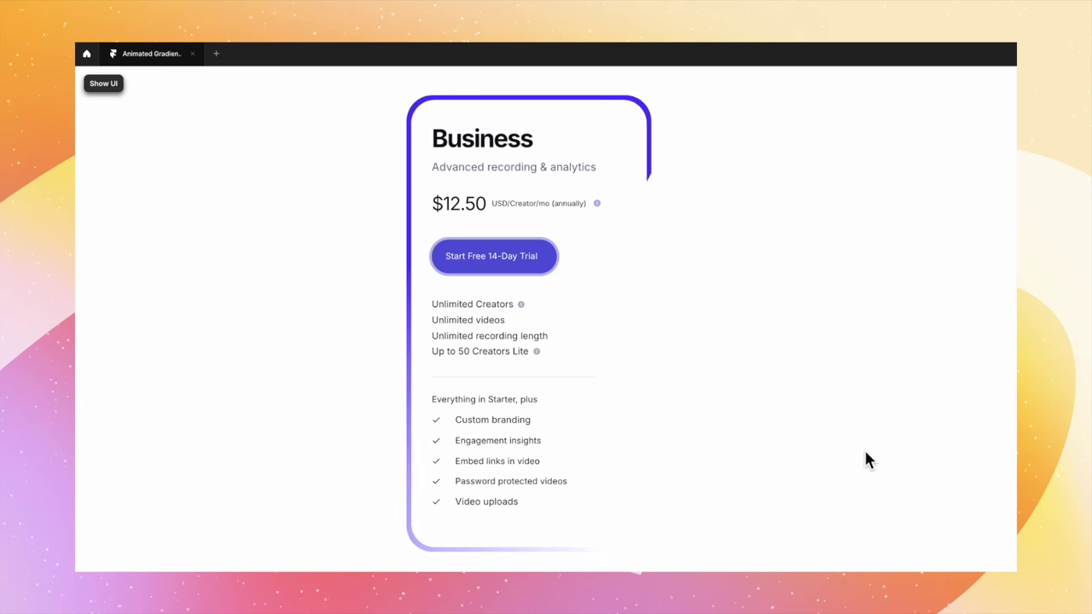
click(120, 96)
Add a shadow to the Border Card coloured purple #4B3BFF.
key(Escape)
click(171, 213)
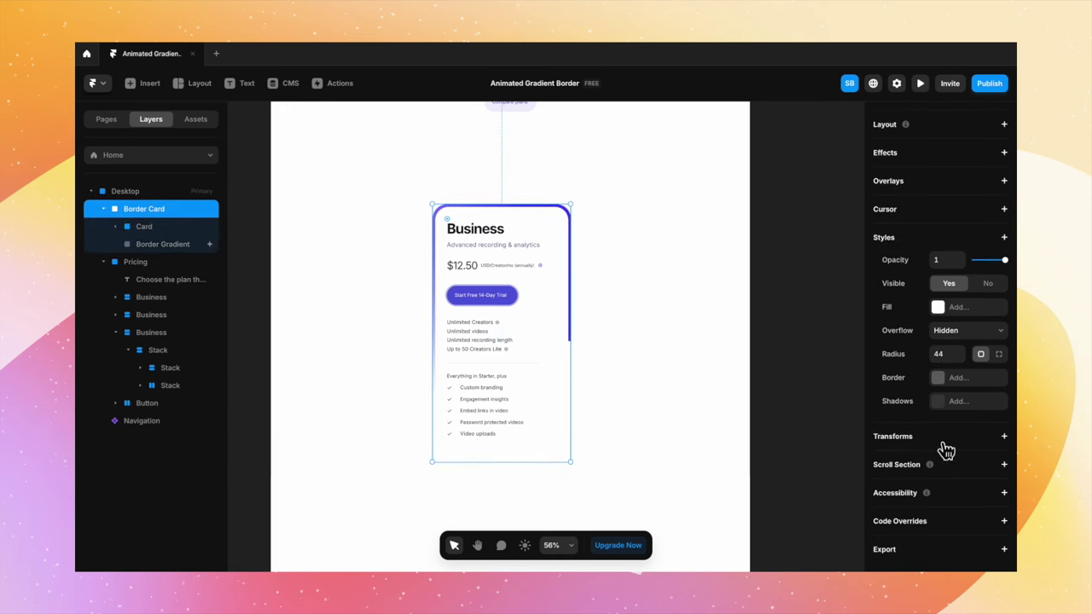
click(951, 402)
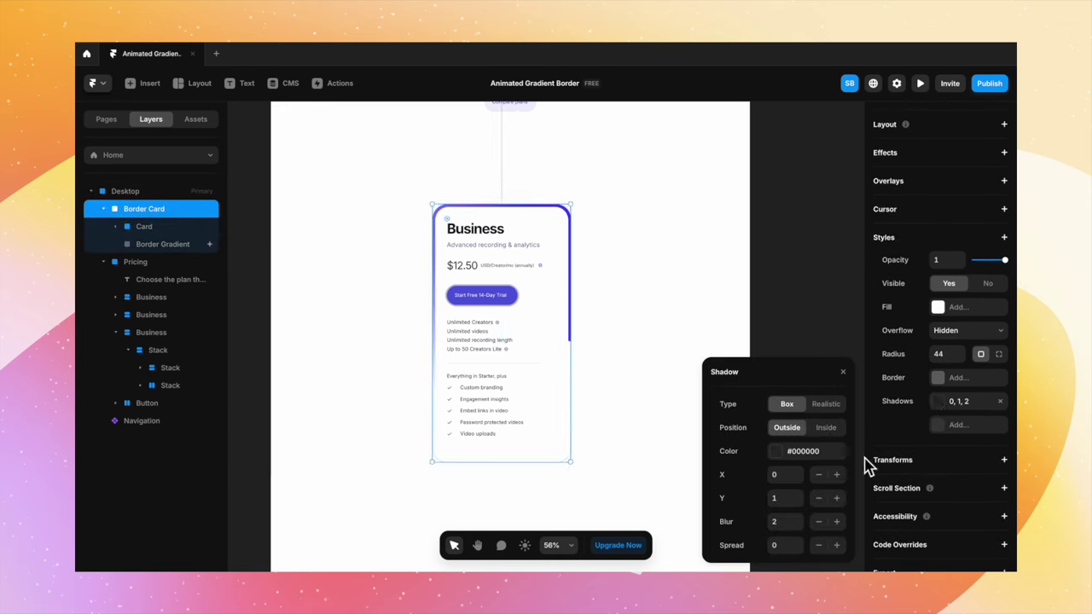
click(780, 498)
click(836, 521)
click(776, 451)
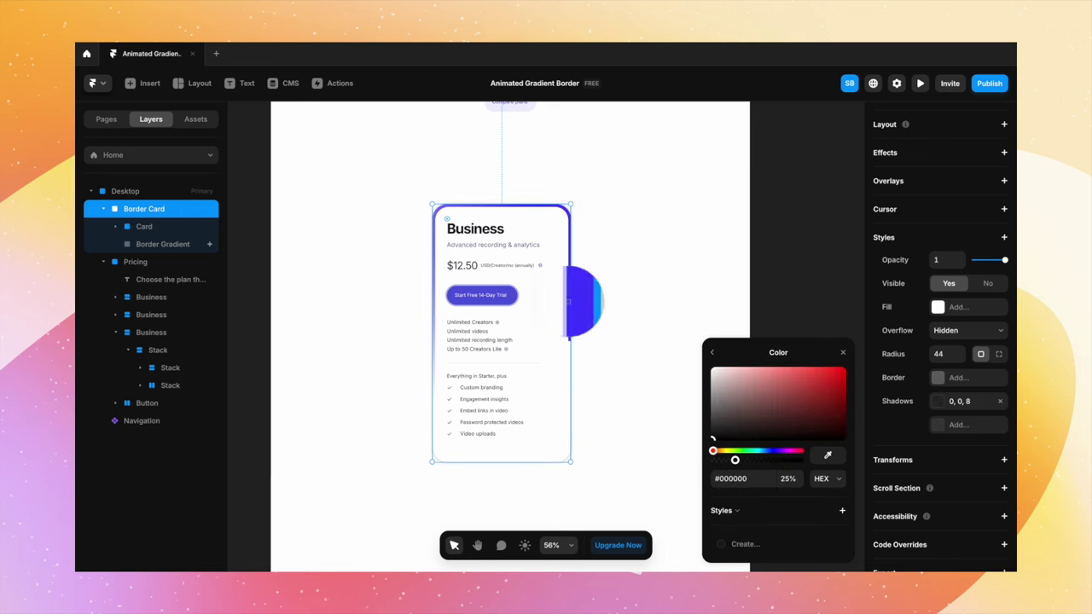
mouse_move(717, 452)
mouse_down()
mouse_move(773, 452)
mouse_move(721, 461)
mouse_up()
Set the shadow's spread to 10, blur to 100 and colour opacity to 10%.
click(784, 545)
text(10)
click(774, 521)
text(100)
click(776, 451)
click(817, 397)
scroll(712, 398, down, 6)
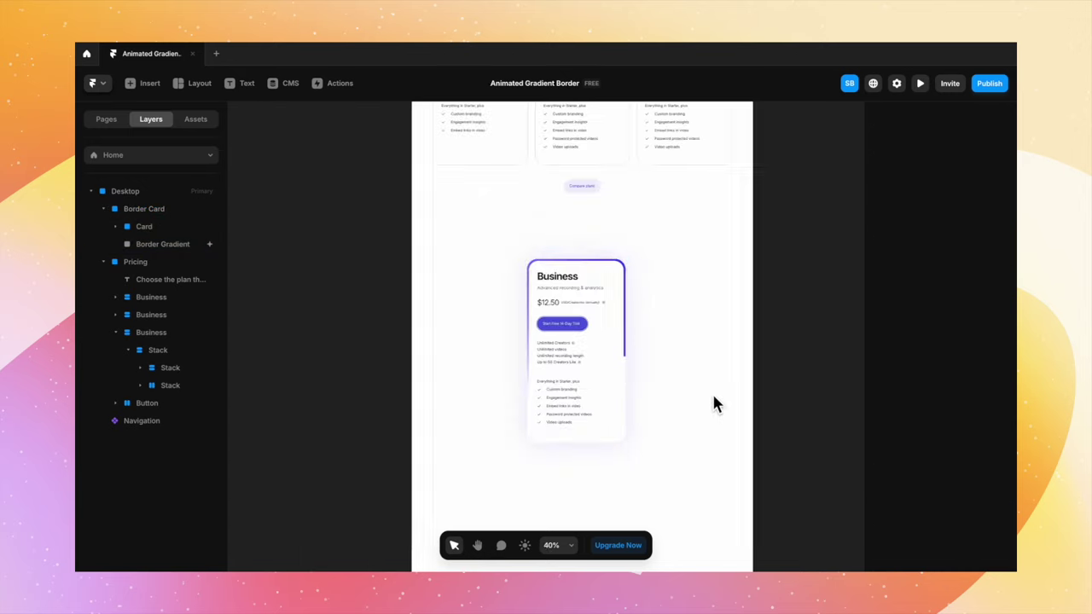
click(523, 162)
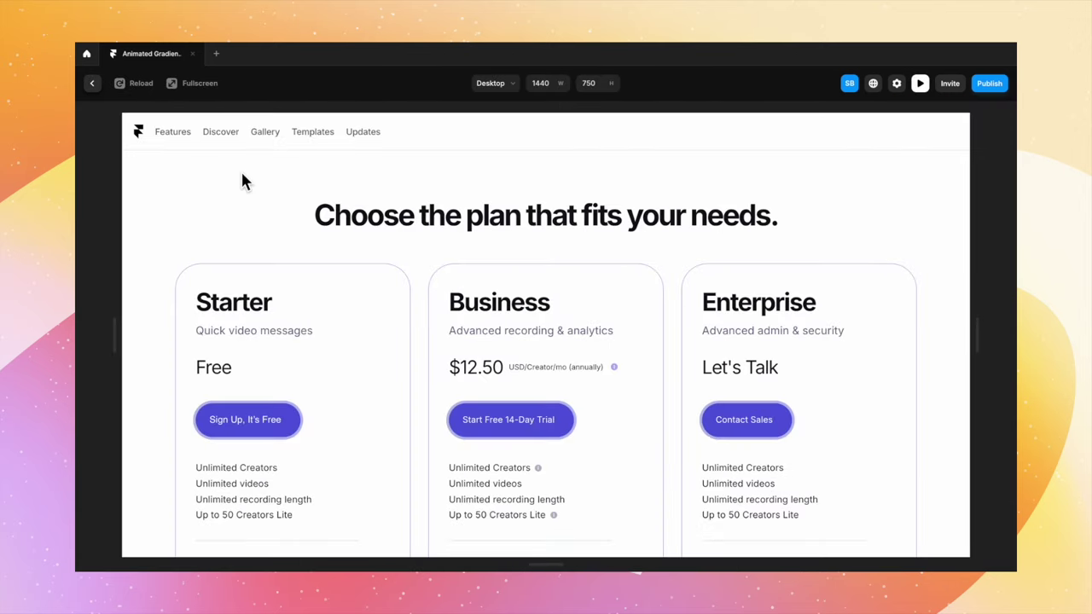
View the glowing Business card in full-screen preview, scrolling down to it.
click(193, 88)
scroll(724, 442, down, 3)
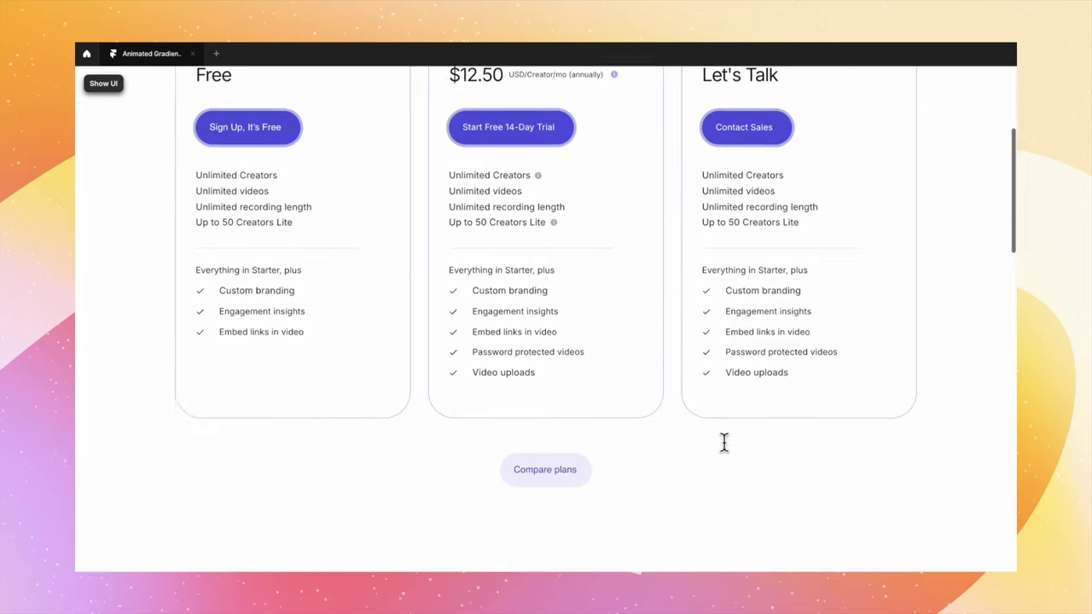
scroll(723, 442, down, 6)
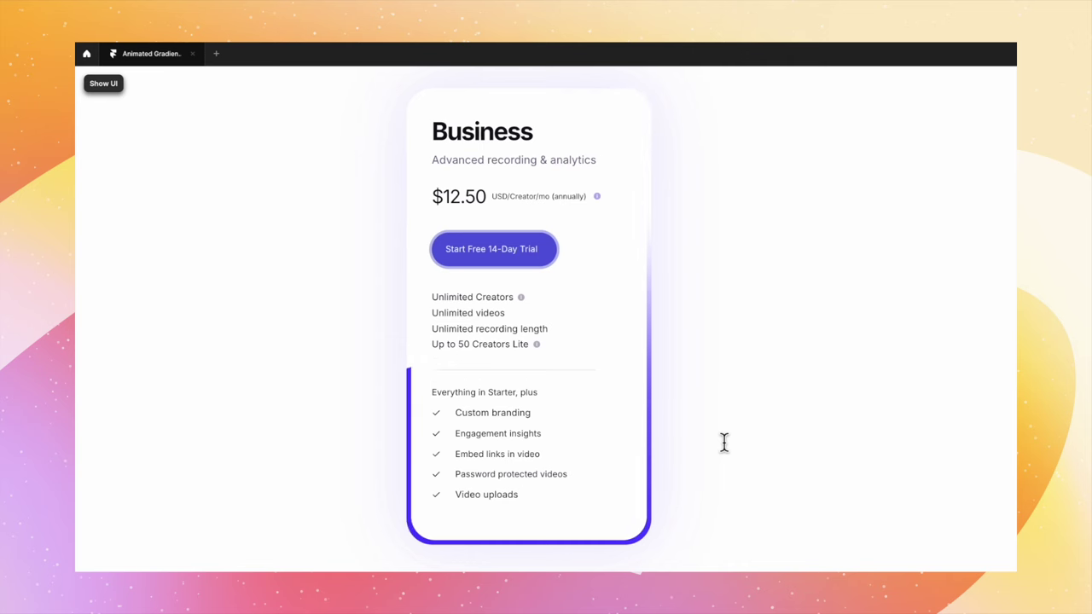
Switch the Border Gradient's fill type from conic to linear.
key(Escape)
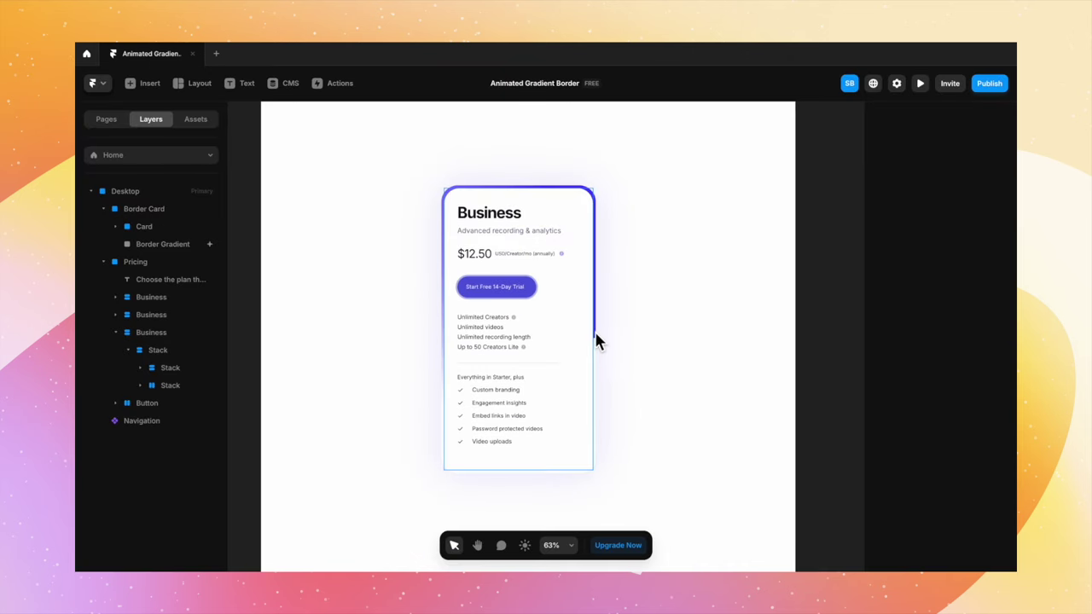
click(180, 246)
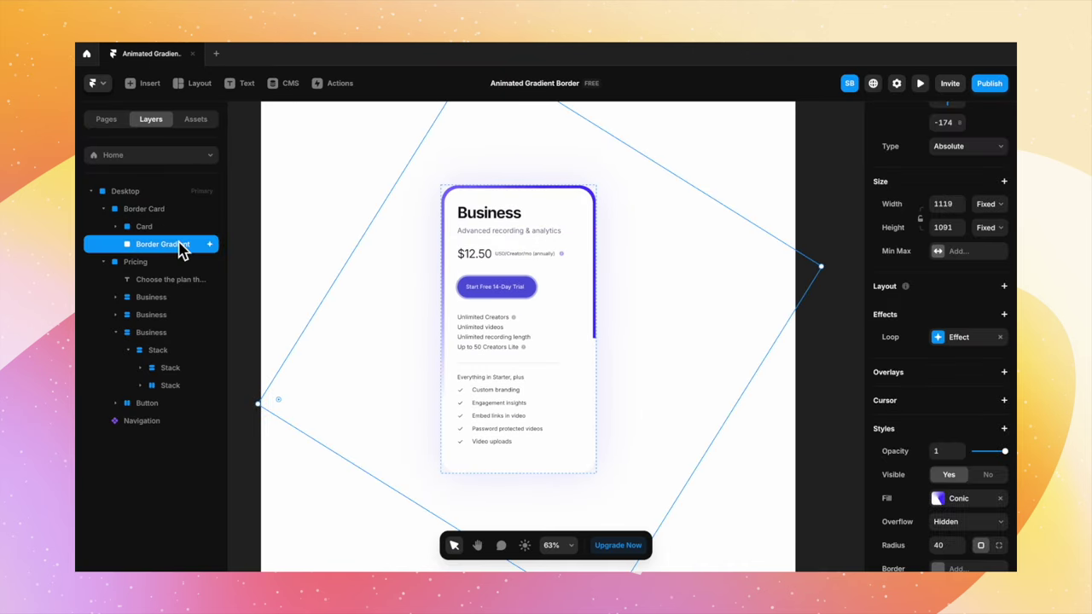
scroll(954, 431, down, 3)
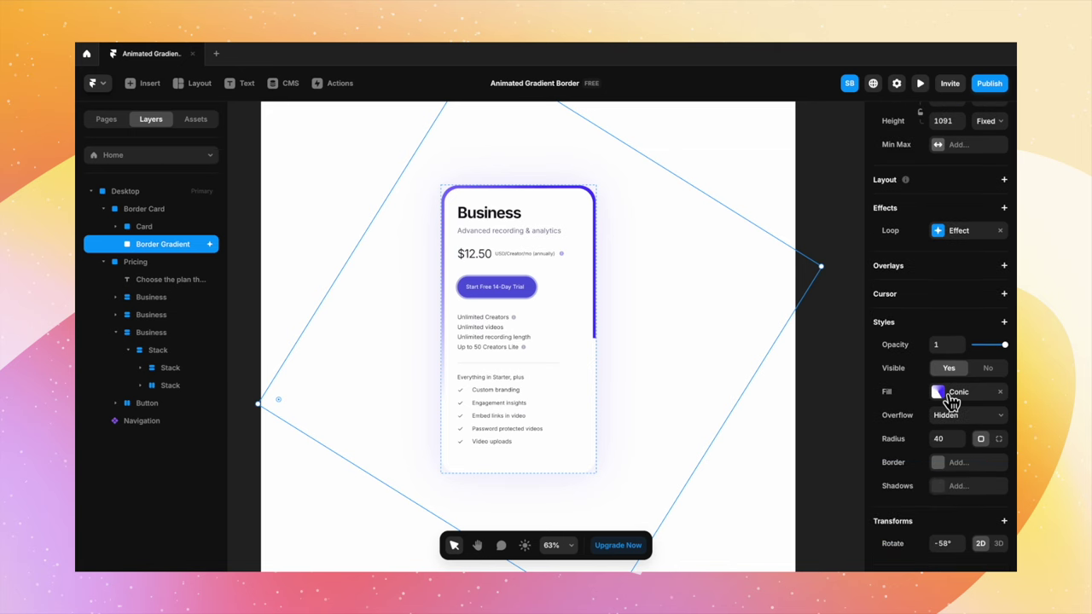
scroll(947, 392, down, 2)
click(951, 329)
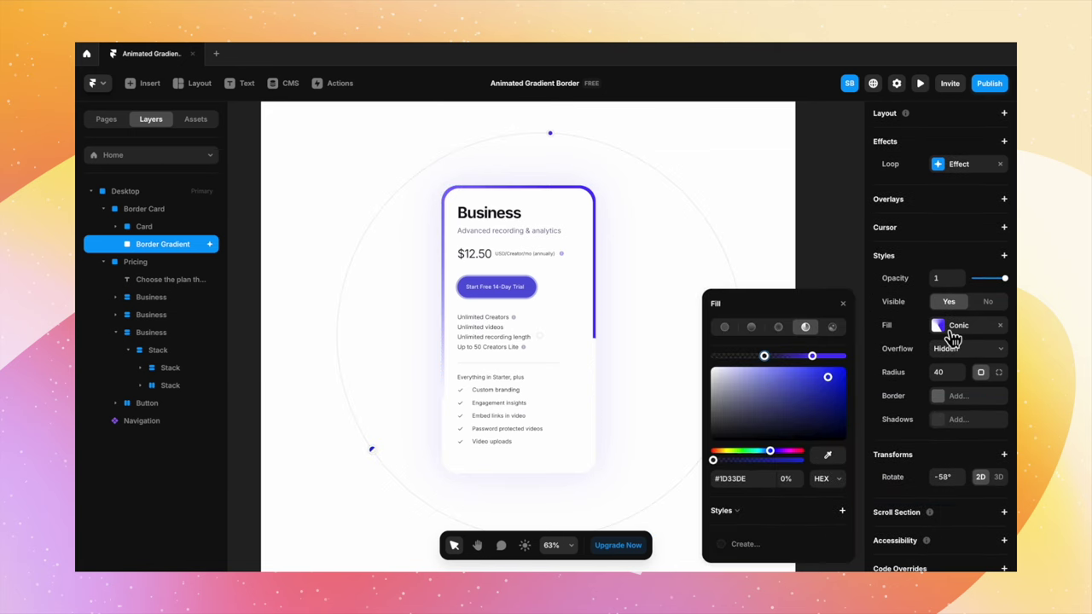
click(750, 328)
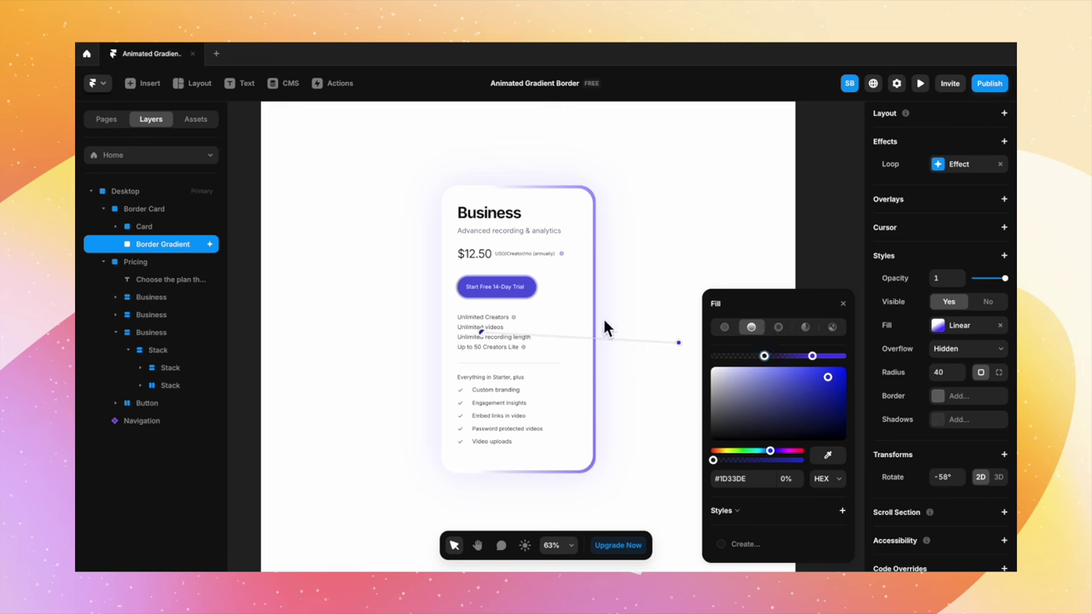
Angle the gradient diagonally with its start past the card's top-left corner, coloured magenta #FA20EF.
scroll(550, 367, down, 3)
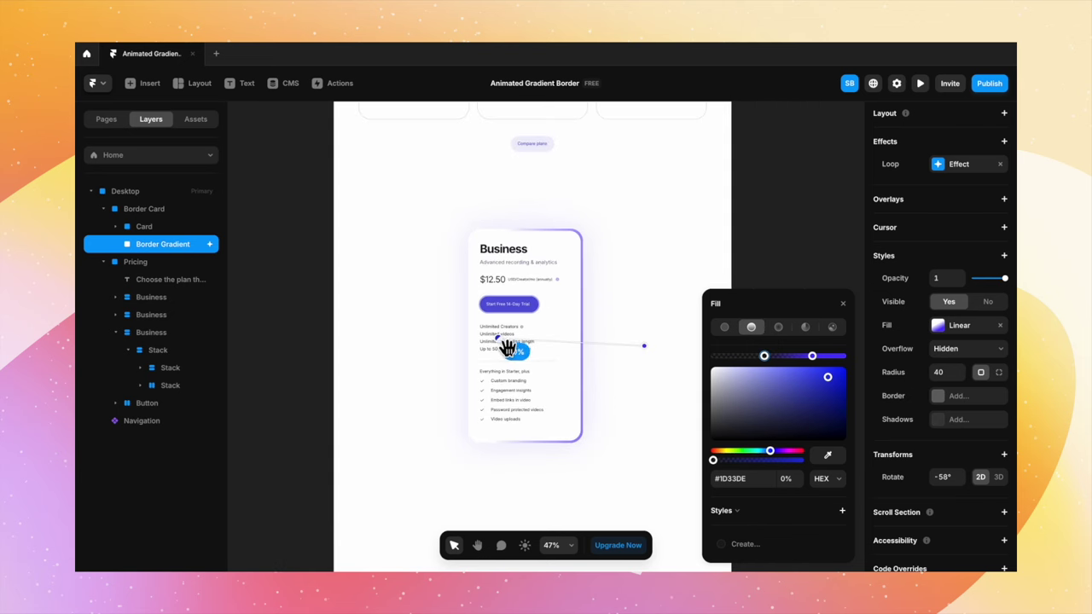
drag(654, 349, 642, 479)
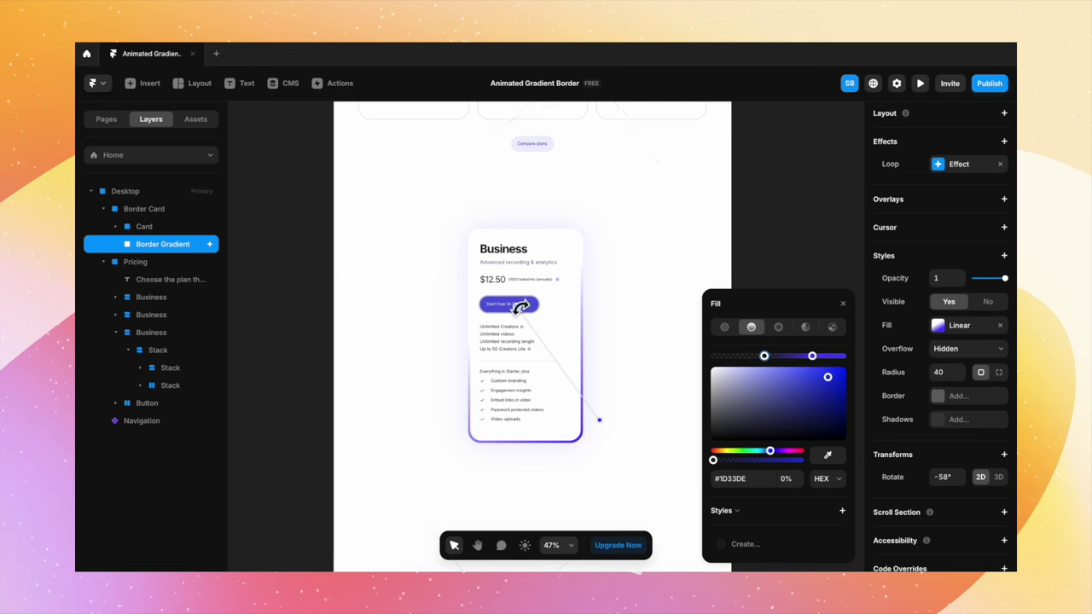
drag(519, 308, 436, 198)
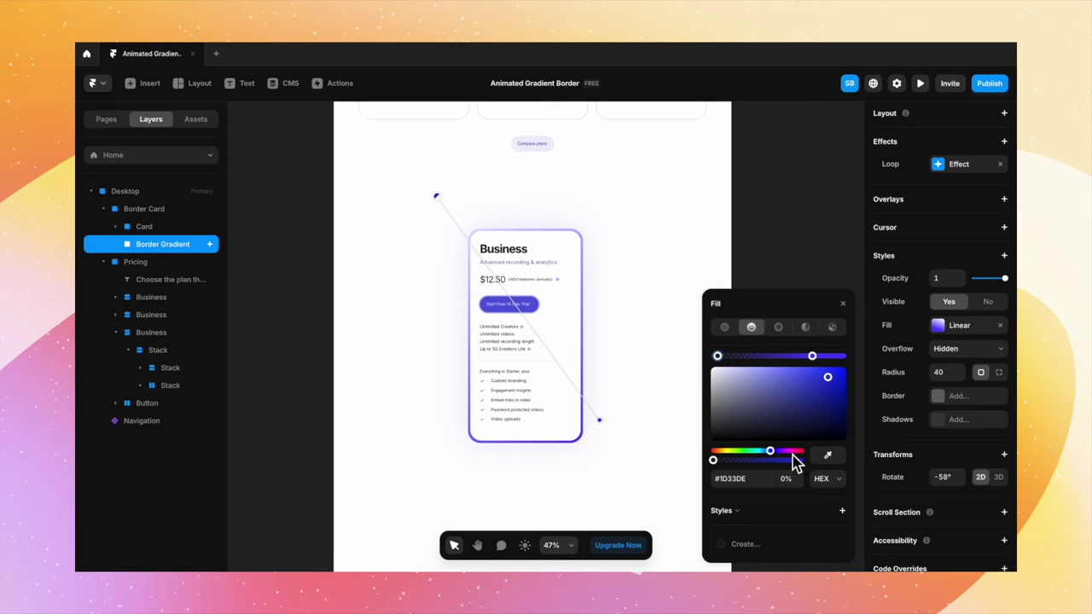
click(793, 453)
Make the gradient's start colour a deeper magenta #BA0BB1 at about 52% opacity.
click(830, 372)
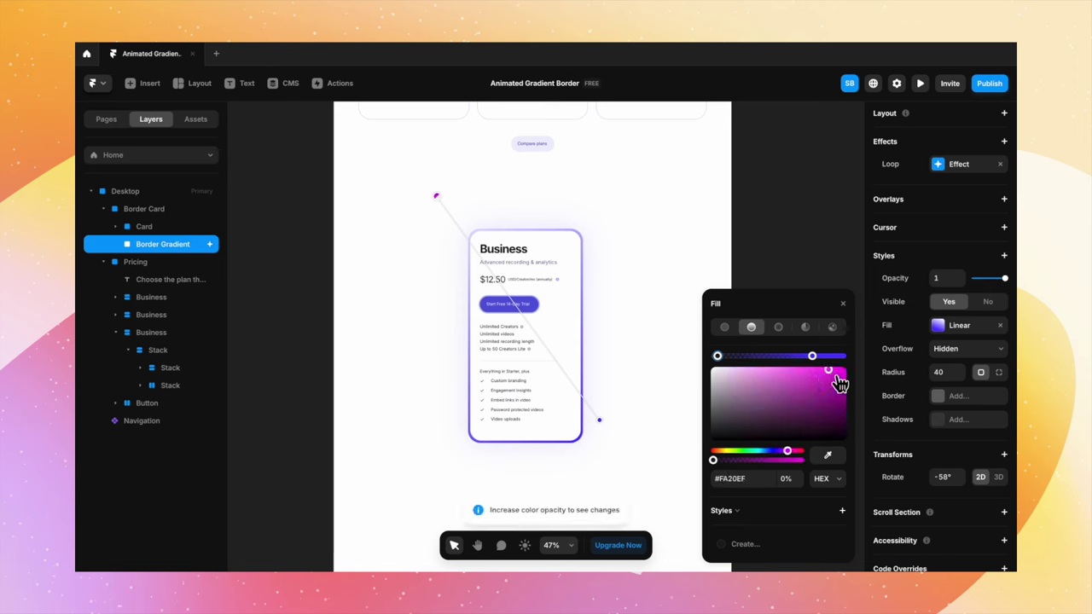
click(816, 358)
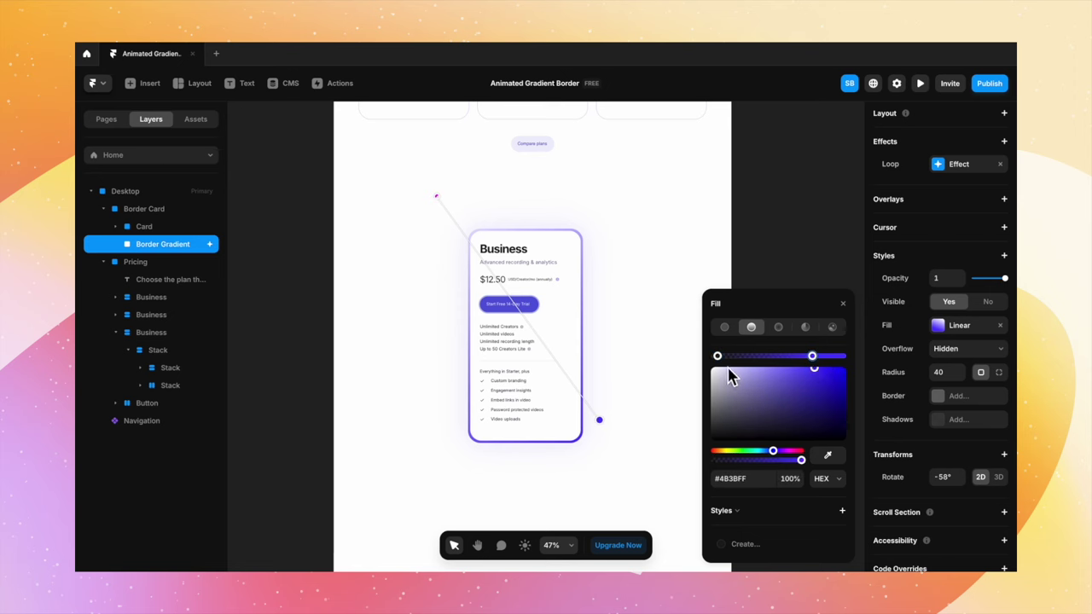
click(718, 357)
click(839, 380)
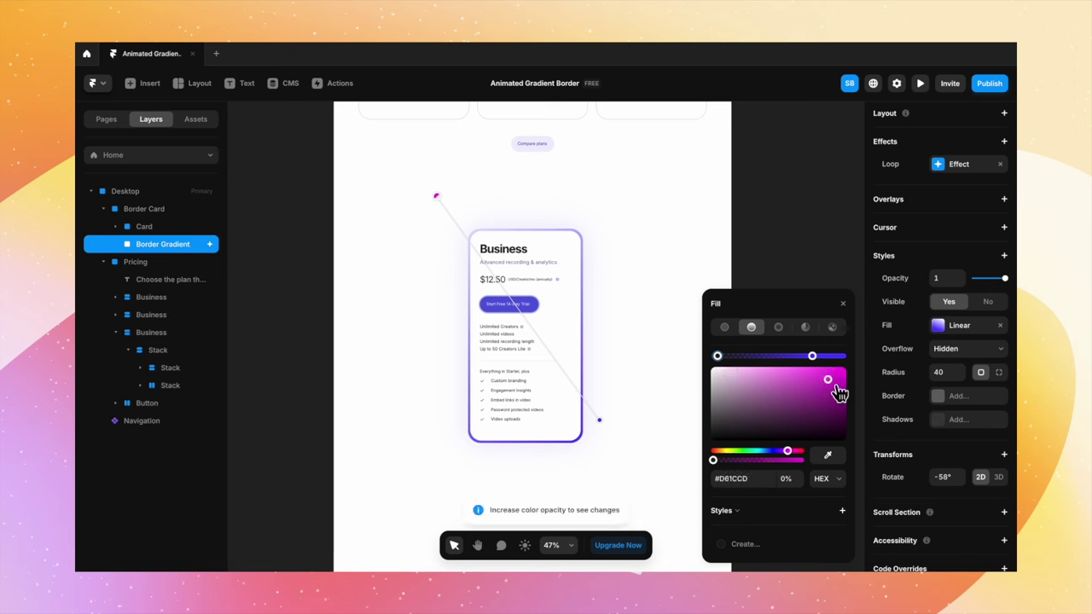
drag(714, 461, 762, 468)
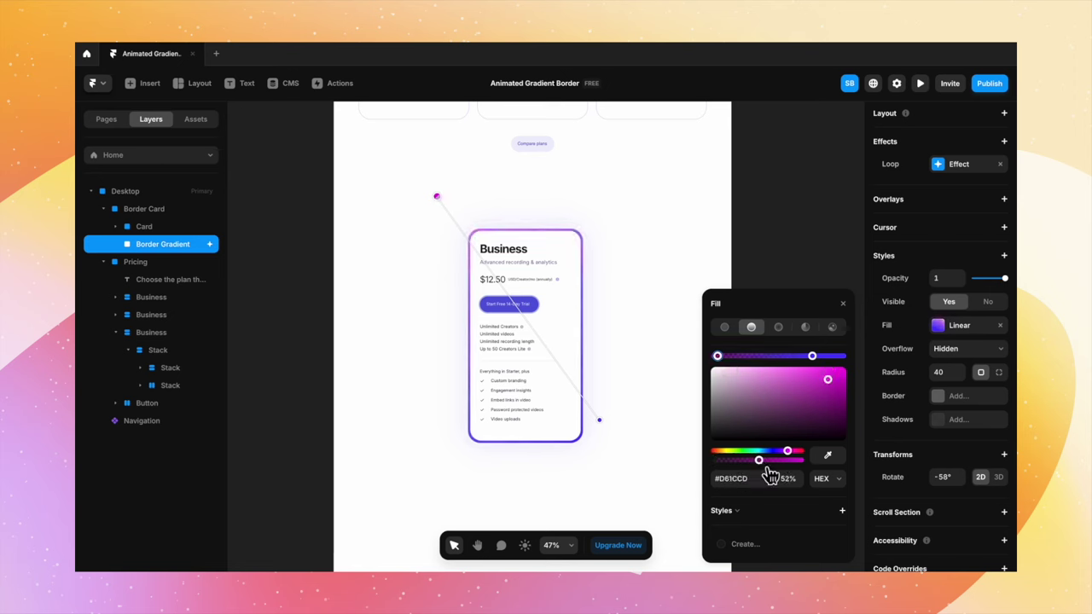
click(839, 390)
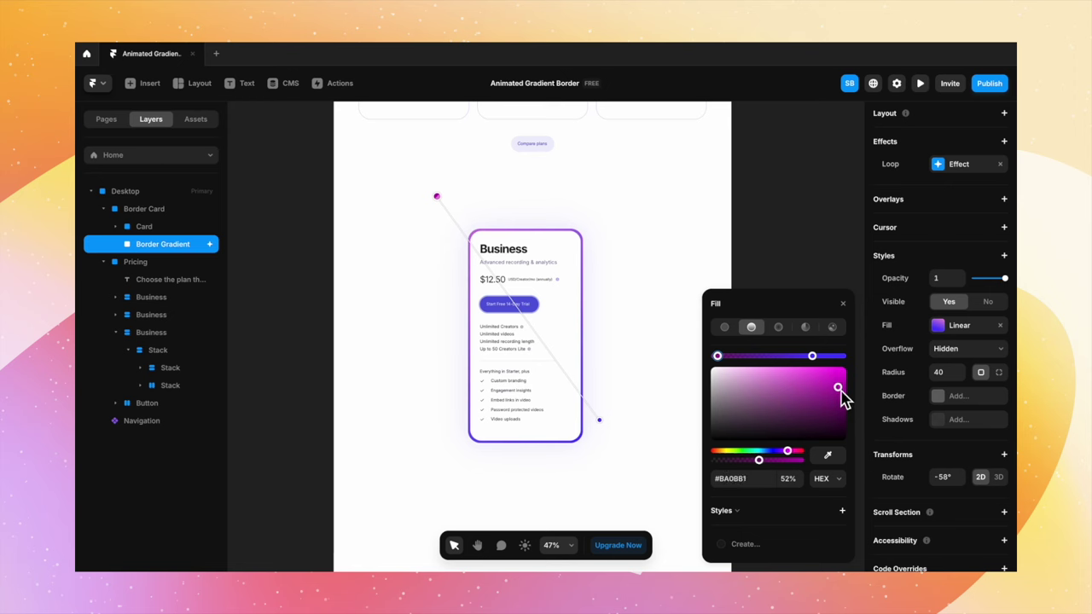
Darken the gradient's end colour to deep blue #2814FF.
click(812, 357)
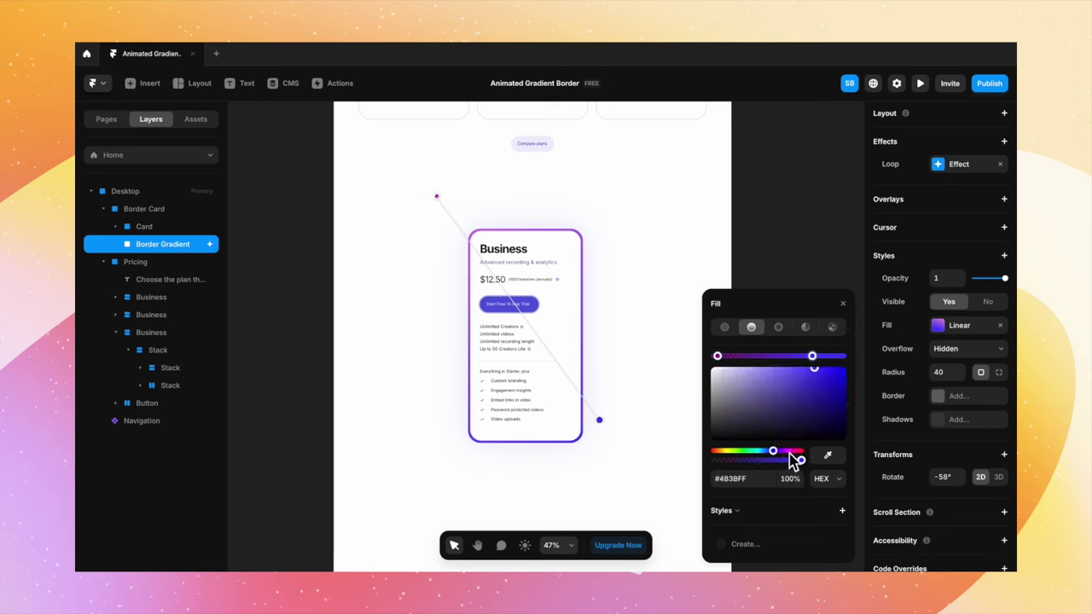
click(832, 390)
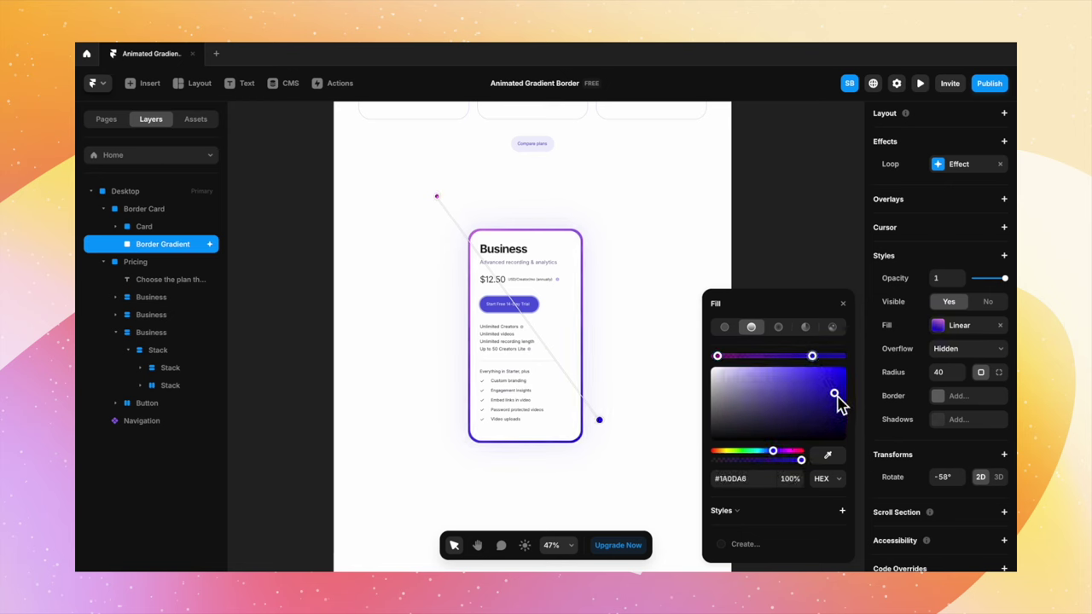
click(845, 305)
click(756, 415)
scroll(756, 414, down, 5)
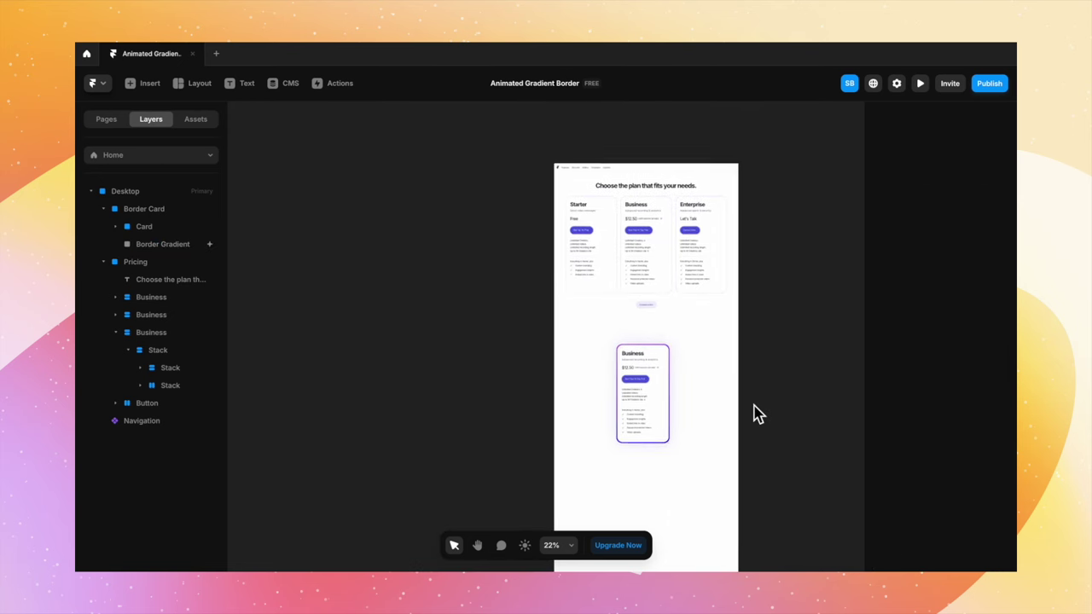
Preview the pricing page full screen to inspect the Business card's magenta-to-blue border, then exit the preview.
key(super+p)
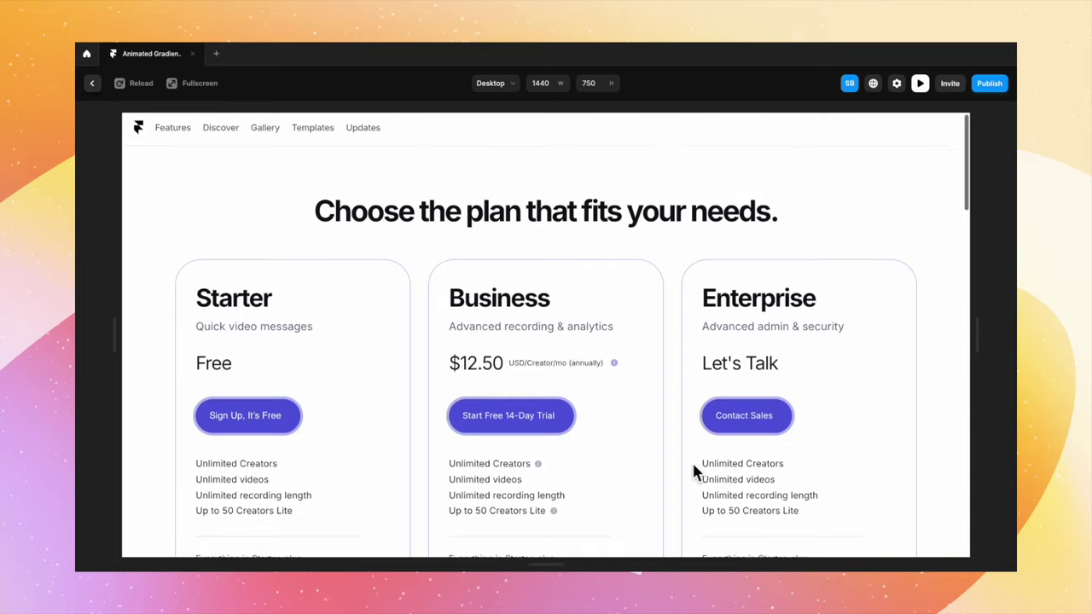
scroll(691, 468, down, 10)
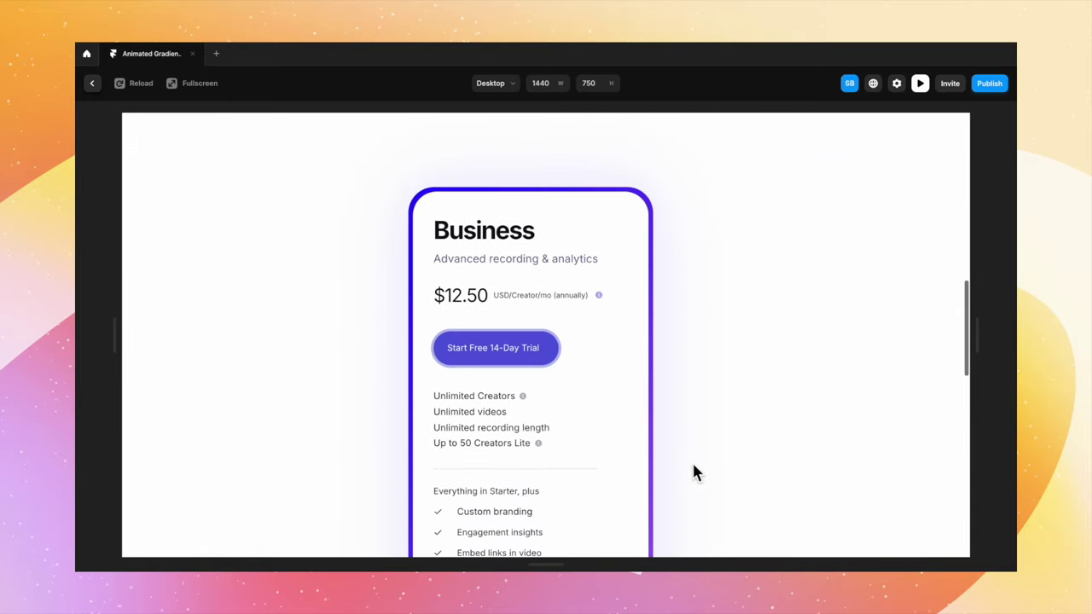
scroll(692, 474, down, 3)
click(211, 89)
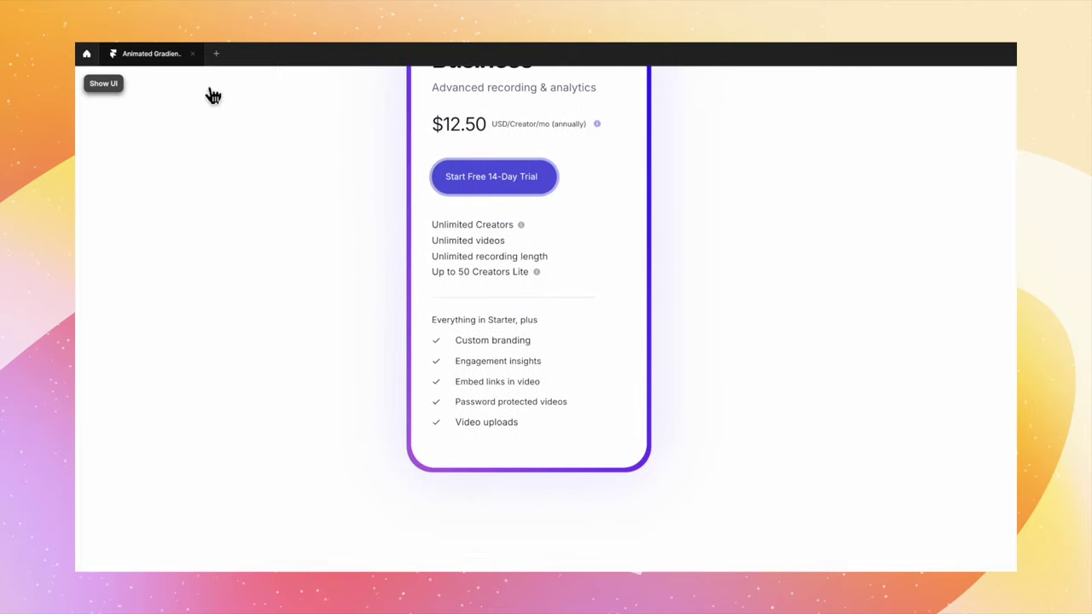
scroll(760, 340, up, 2)
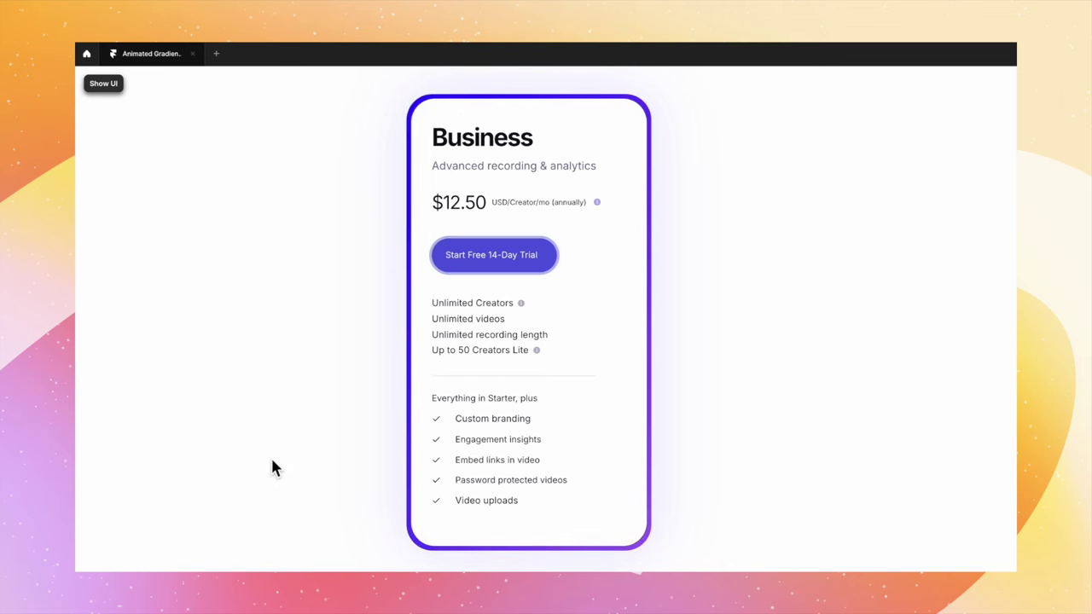
click(103, 84)
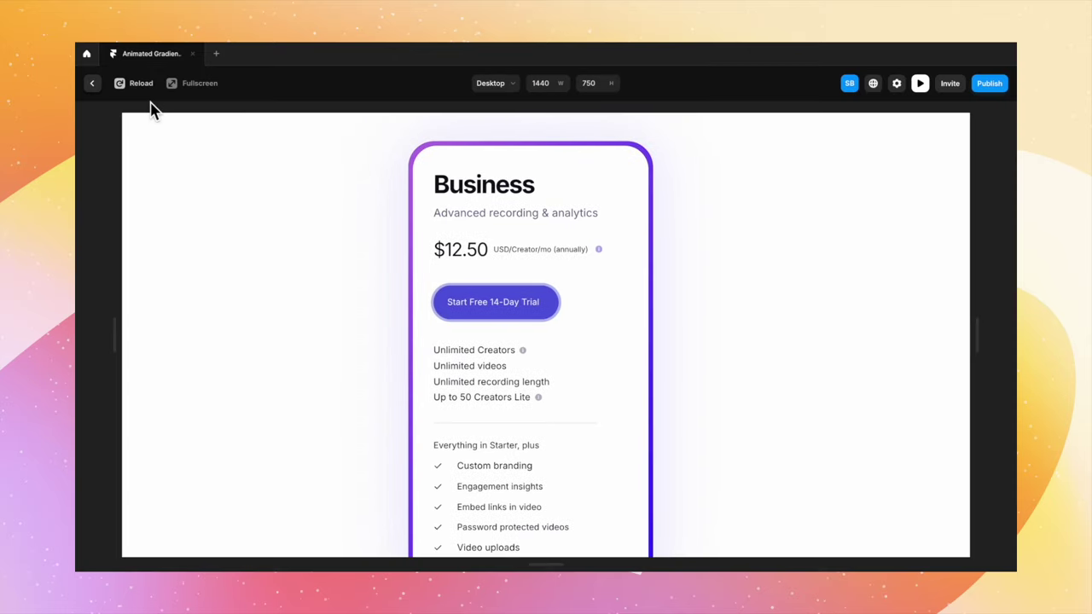
click(92, 83)
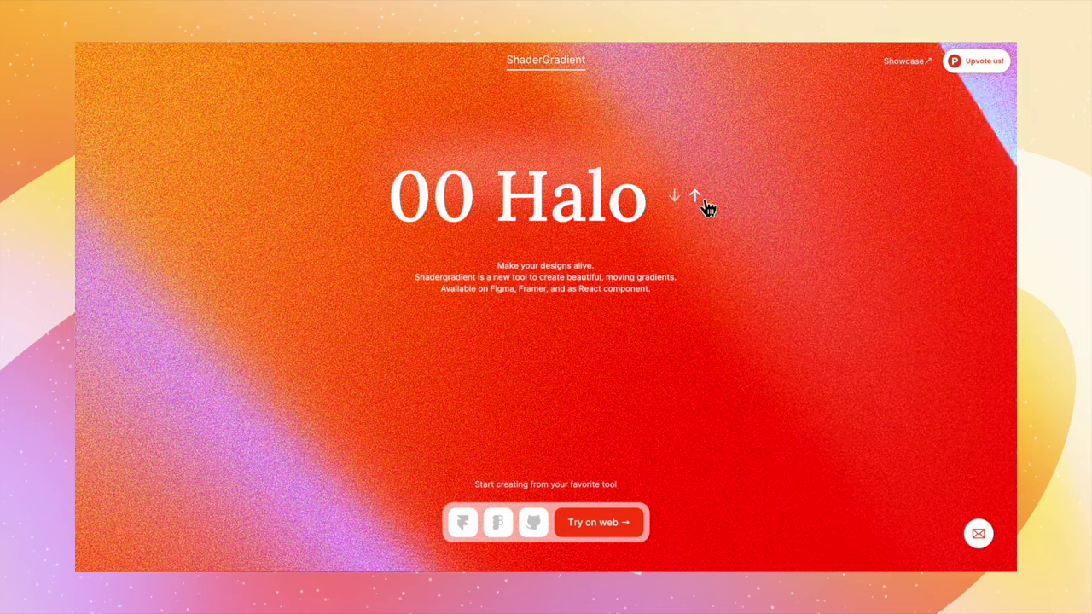
Cycle through the Pensive, Mint, Interstella and Nighty night gradient presets.
click(697, 197)
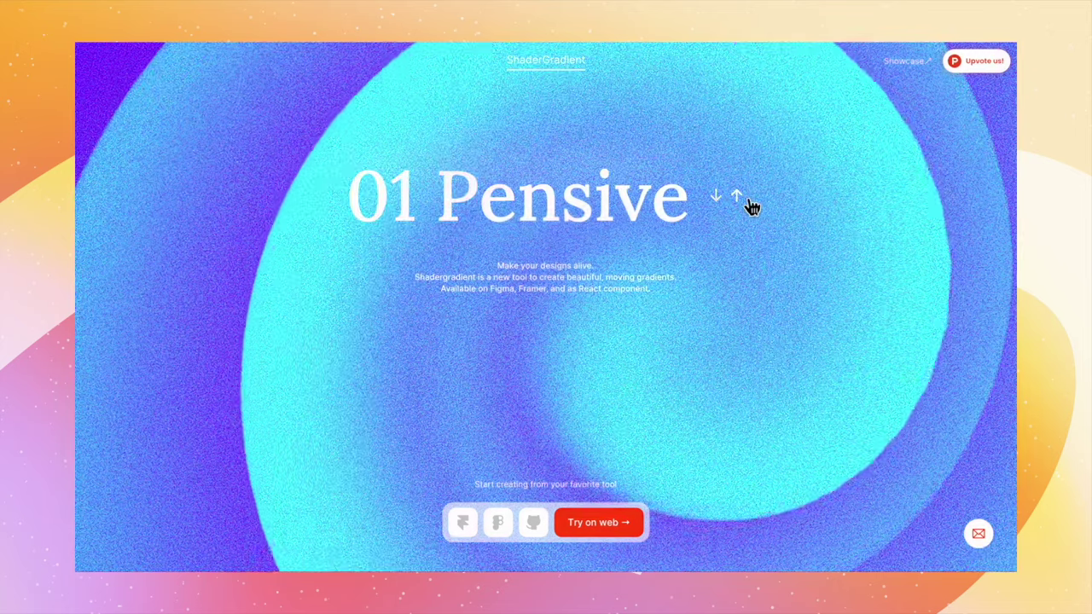
click(738, 197)
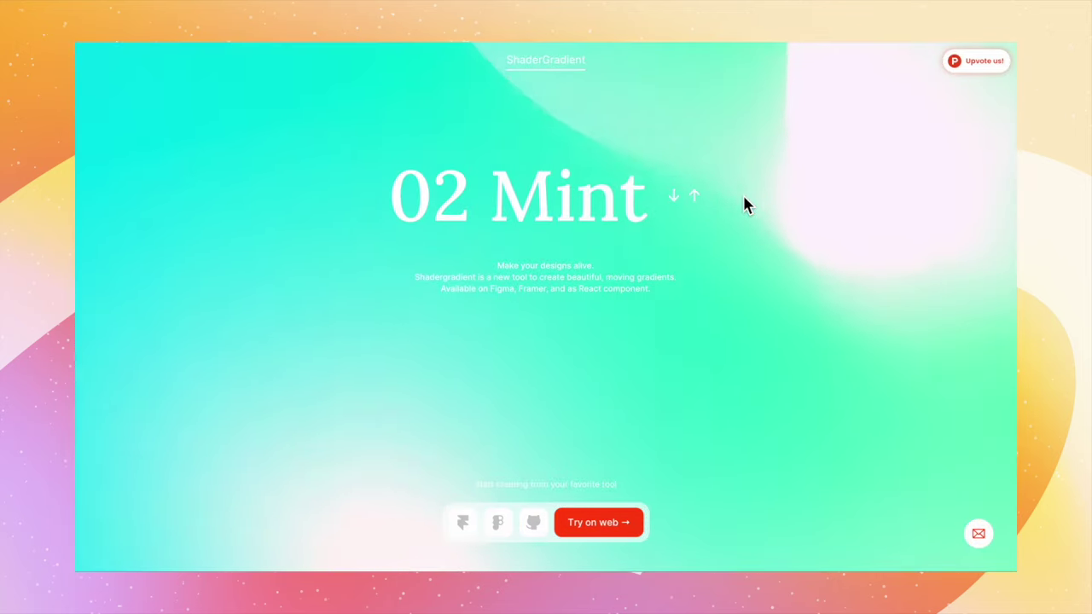
click(696, 200)
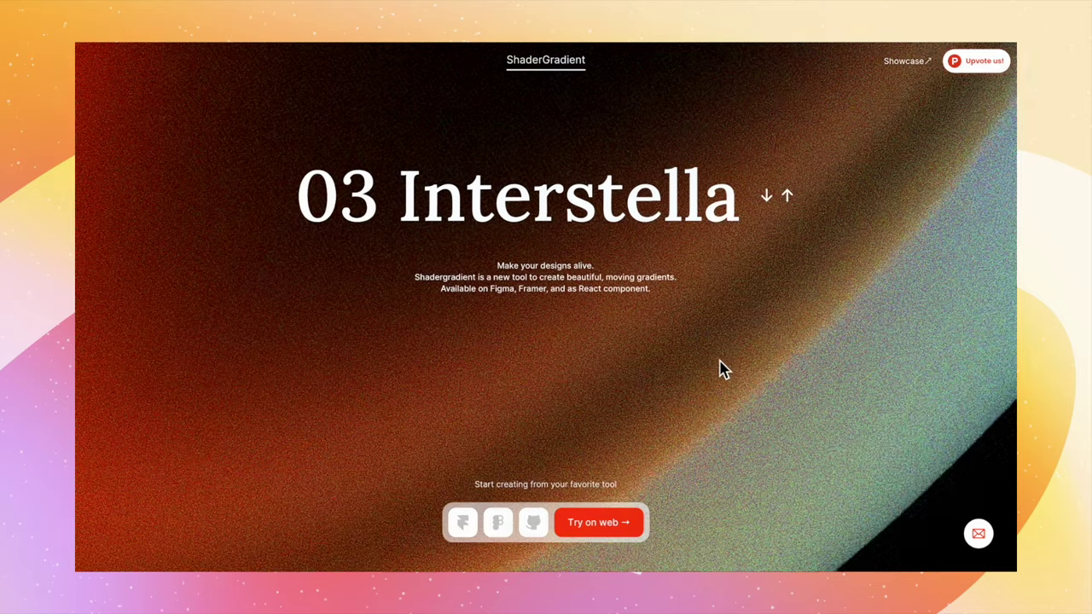
click(790, 203)
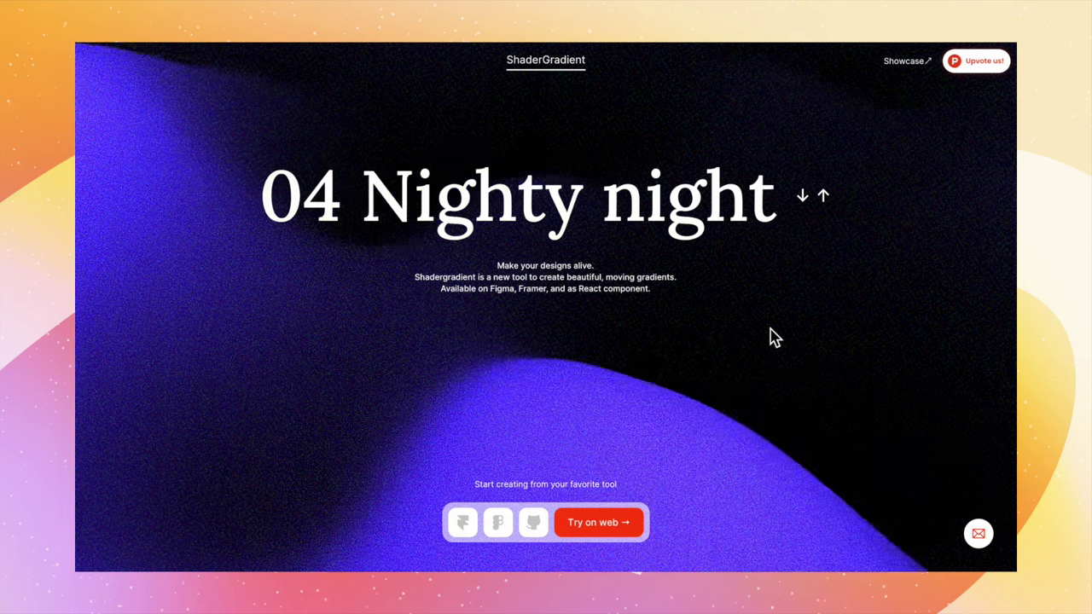
Copy the Framer gradient component from the 'Components for colorful interactions' section.
scroll(775, 338, down, 3)
scroll(775, 338, down, 5)
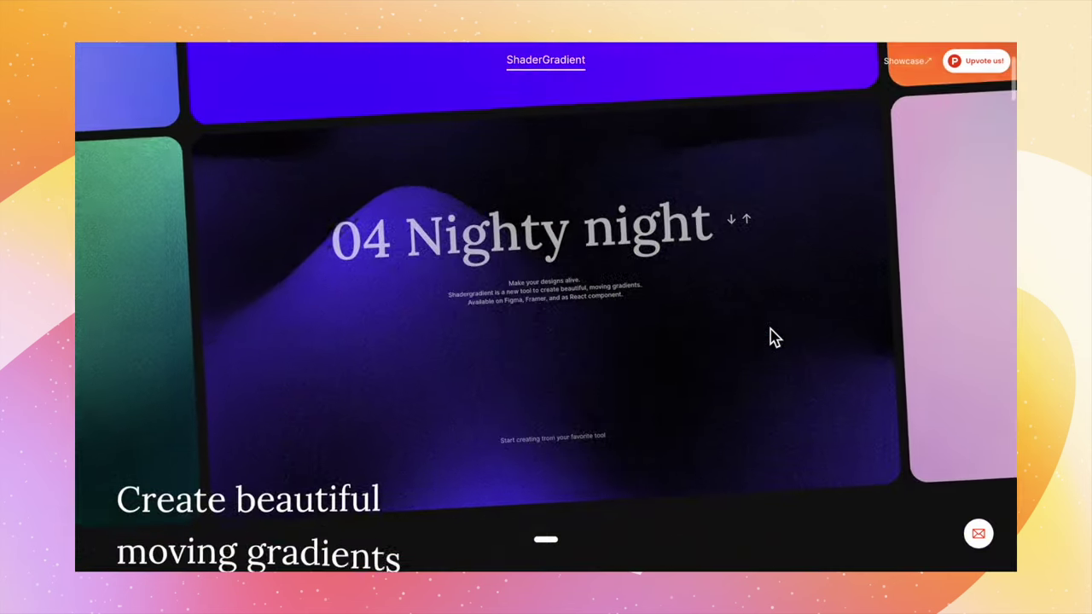
scroll(774, 338, down, 5)
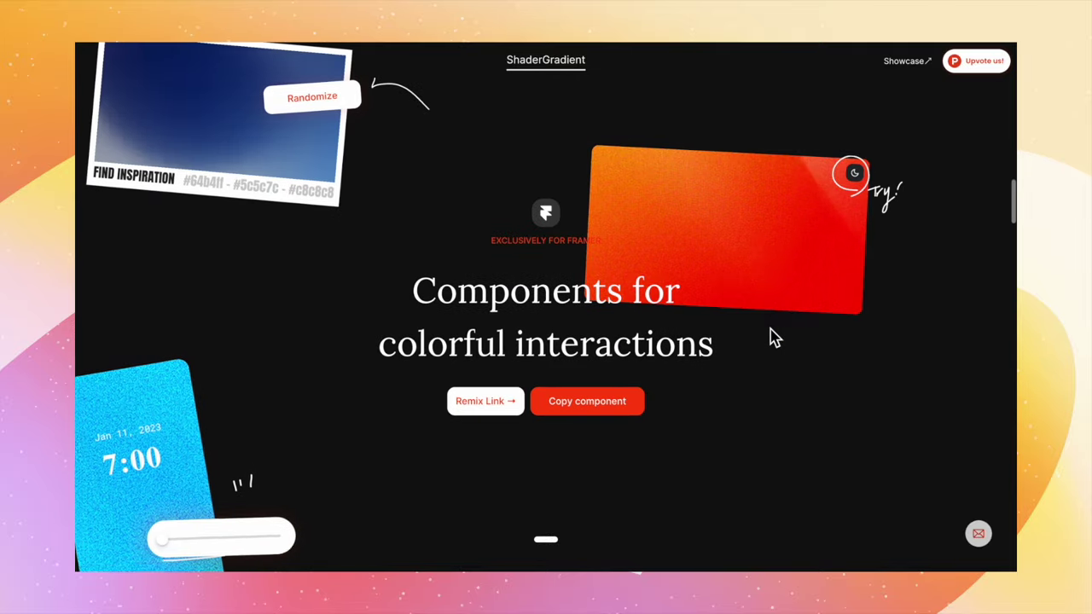
click(607, 416)
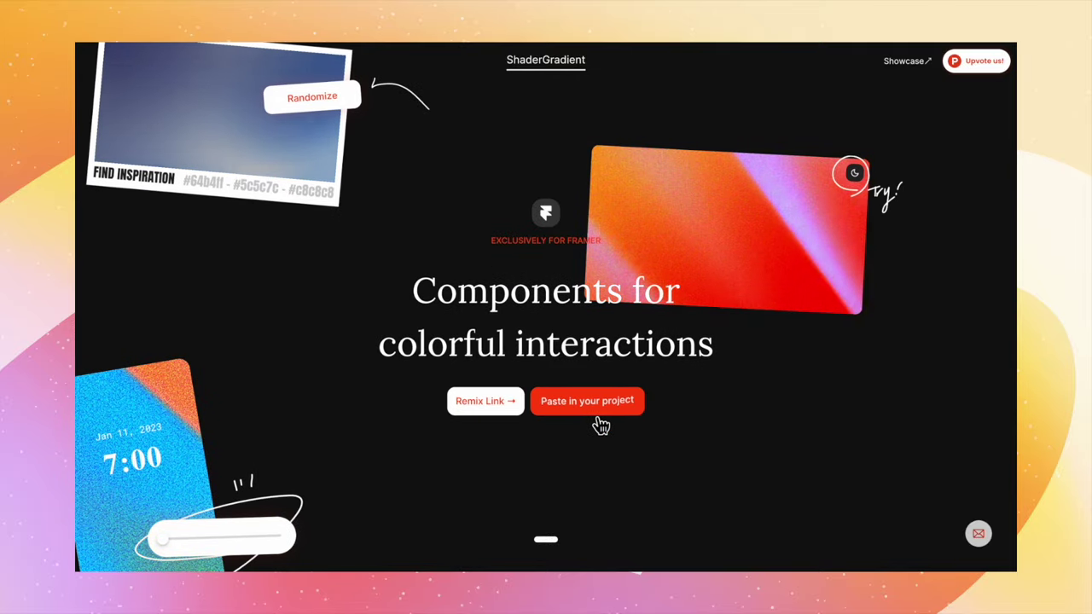
click(600, 420)
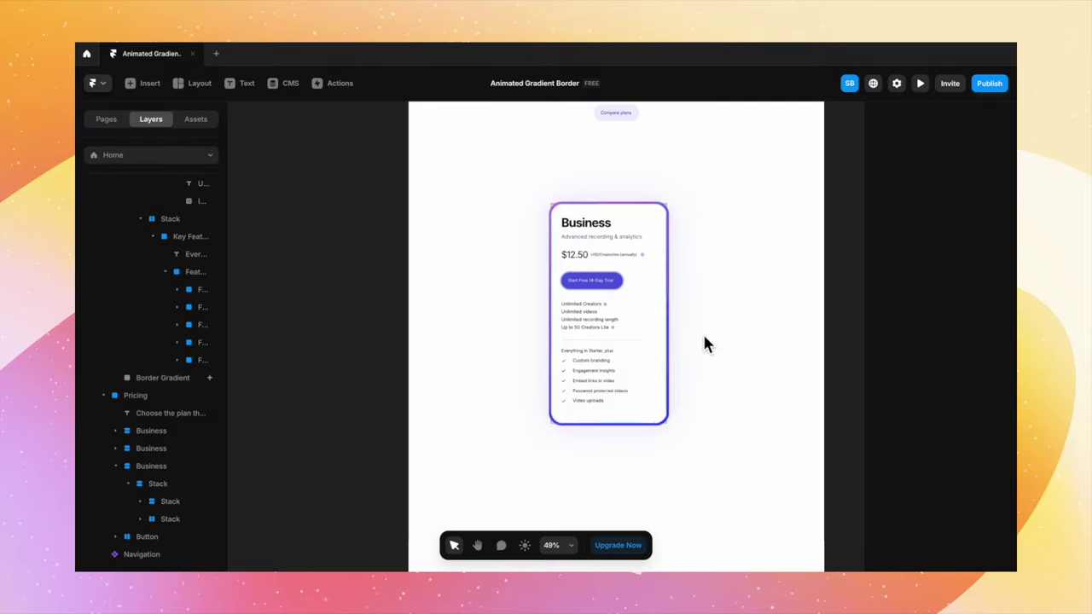
Paste the ShaderGradient component onto the Framer canvas.
scroll(762, 311, left, 5)
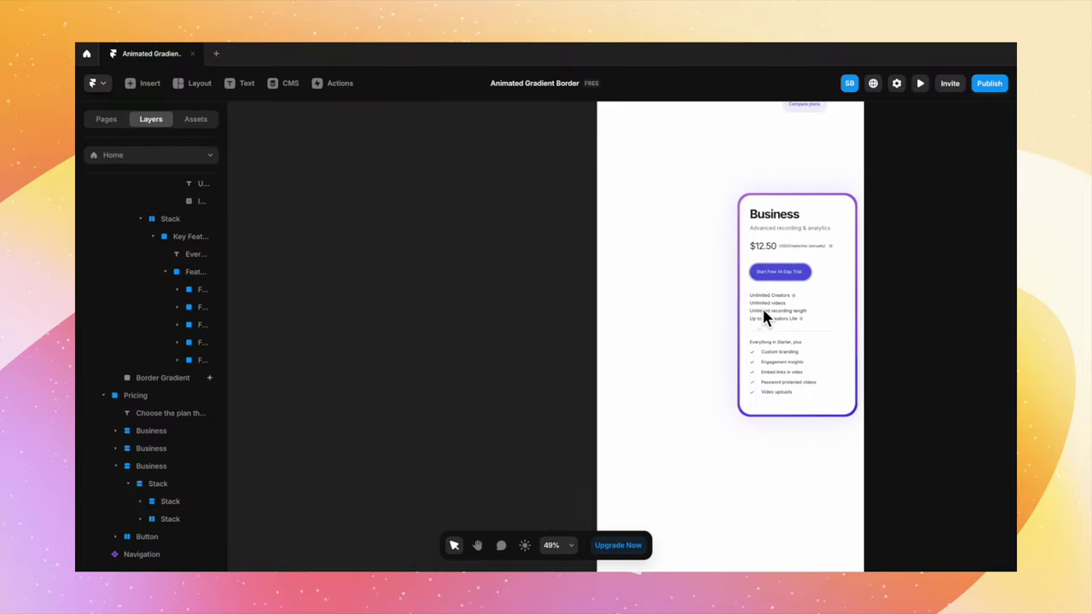
key(ctrl+v)
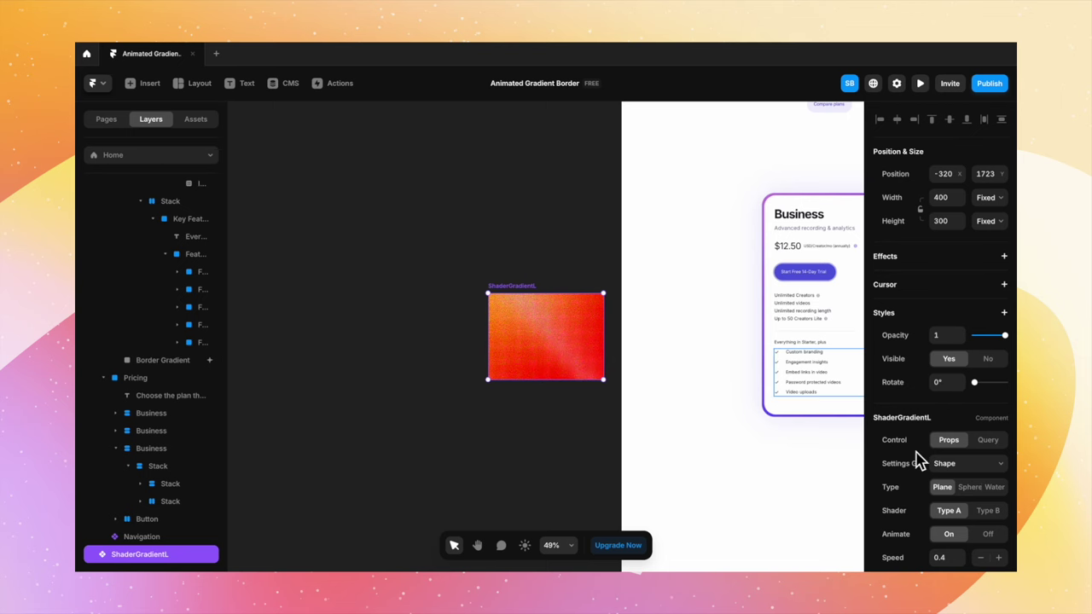
scroll(918, 458, down, 5)
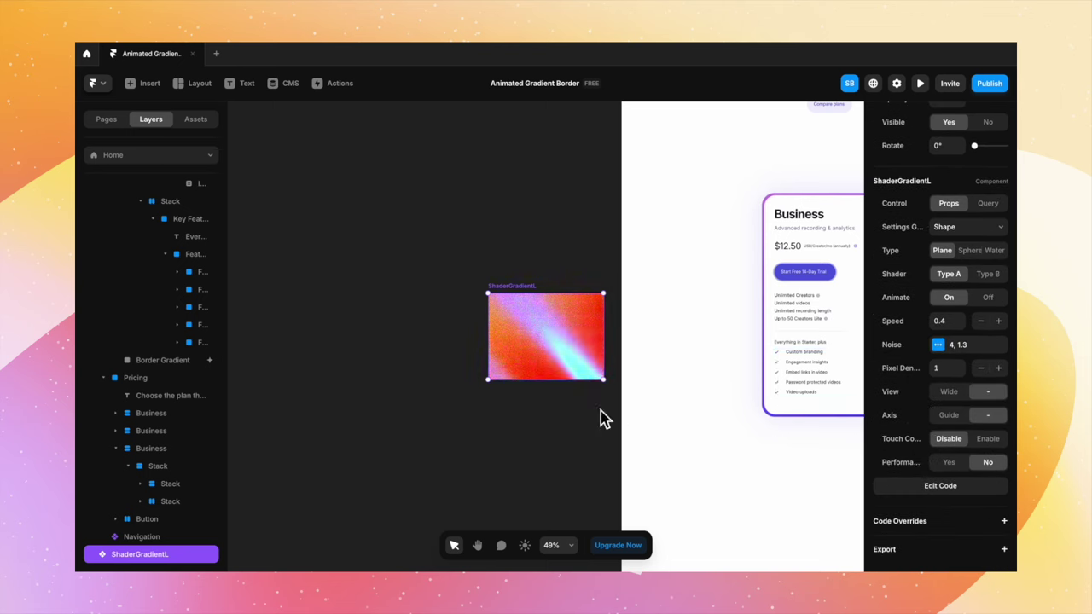
scroll(605, 416, up, 5)
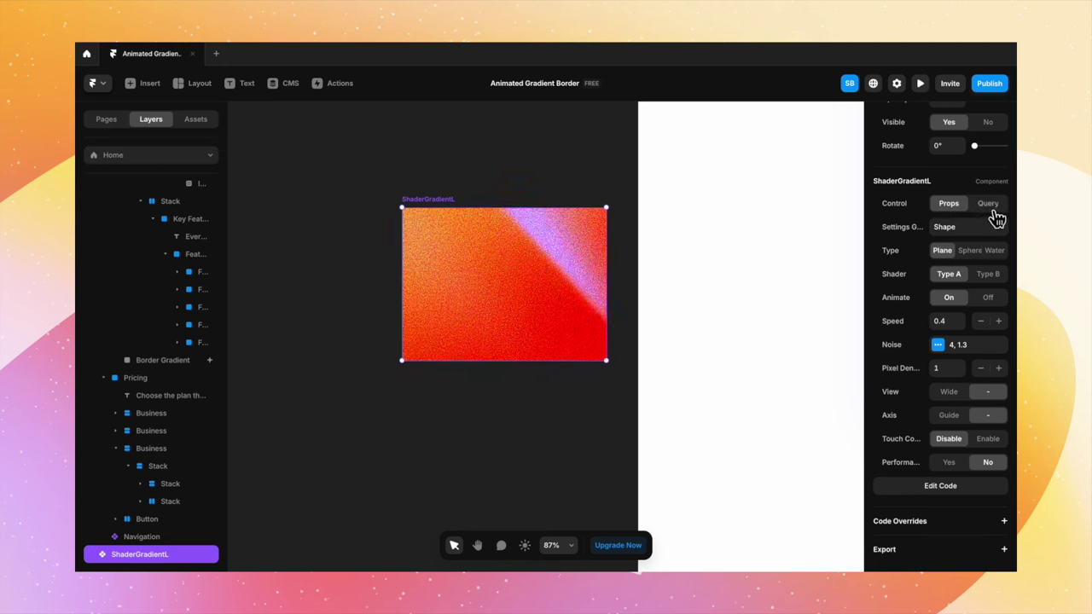
Set the gradient's Color 1 to purple #6905FF in the Colors settings group.
click(975, 229)
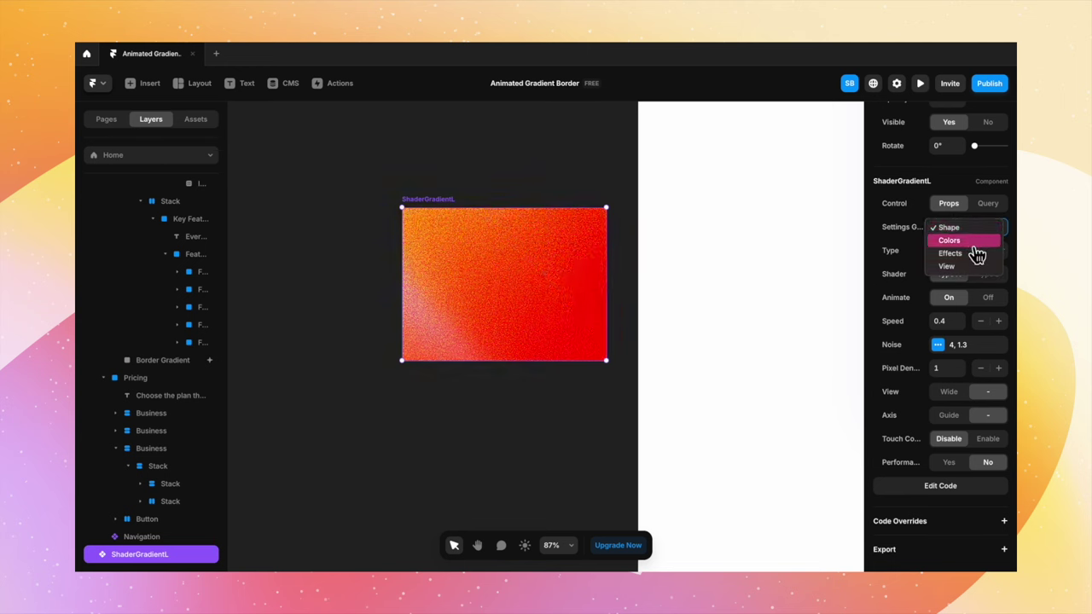
click(973, 242)
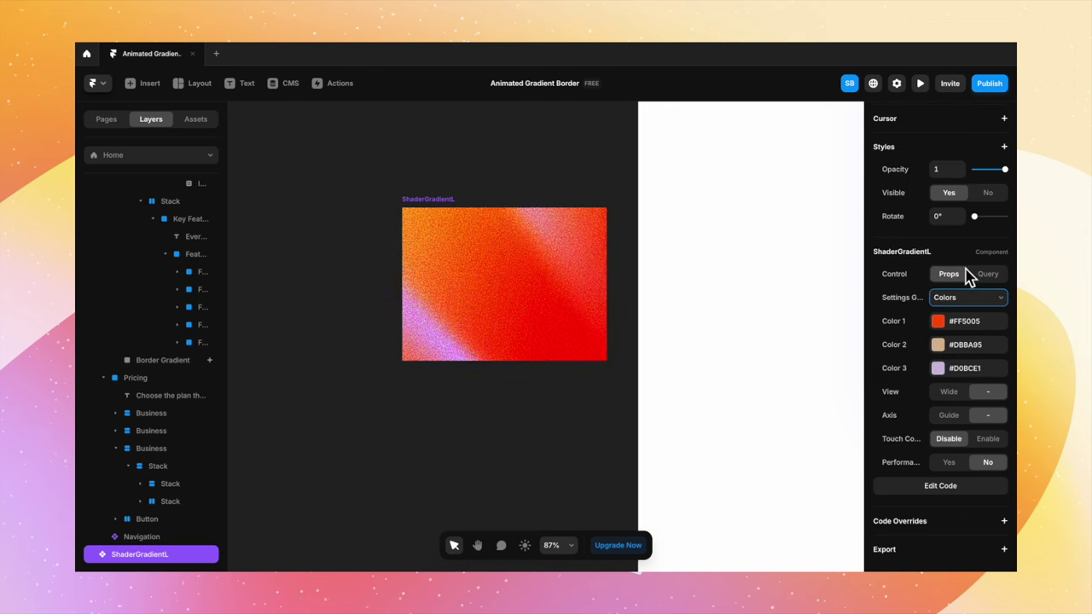
click(951, 332)
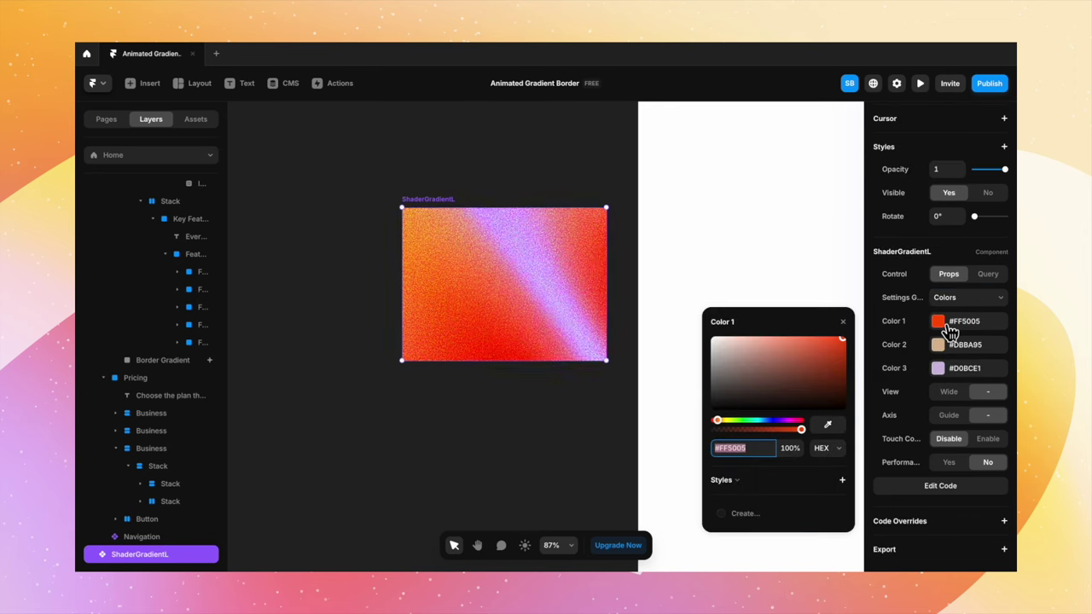
click(788, 421)
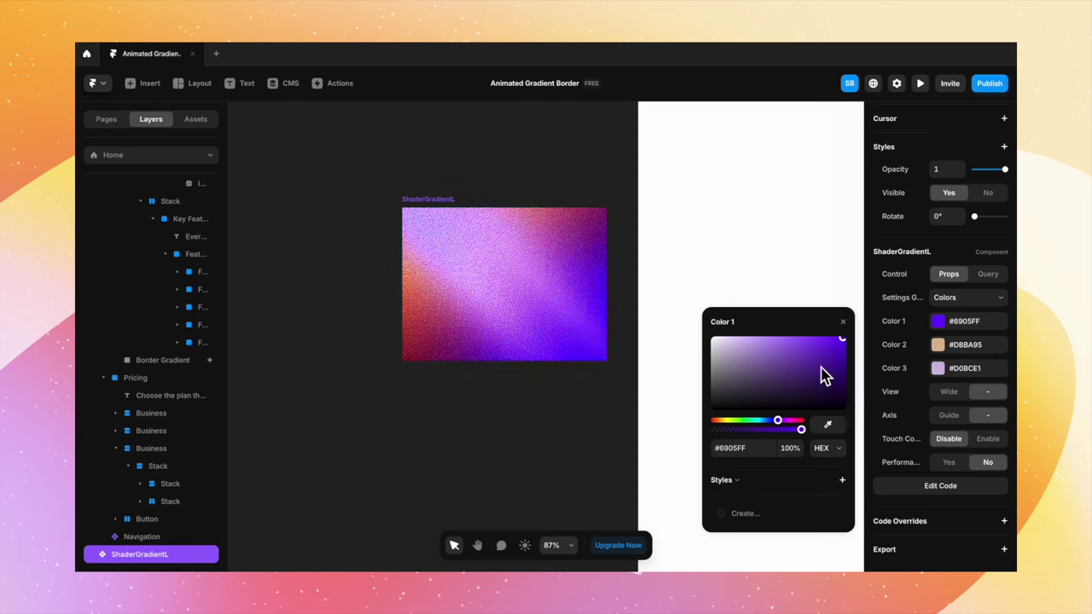
click(843, 321)
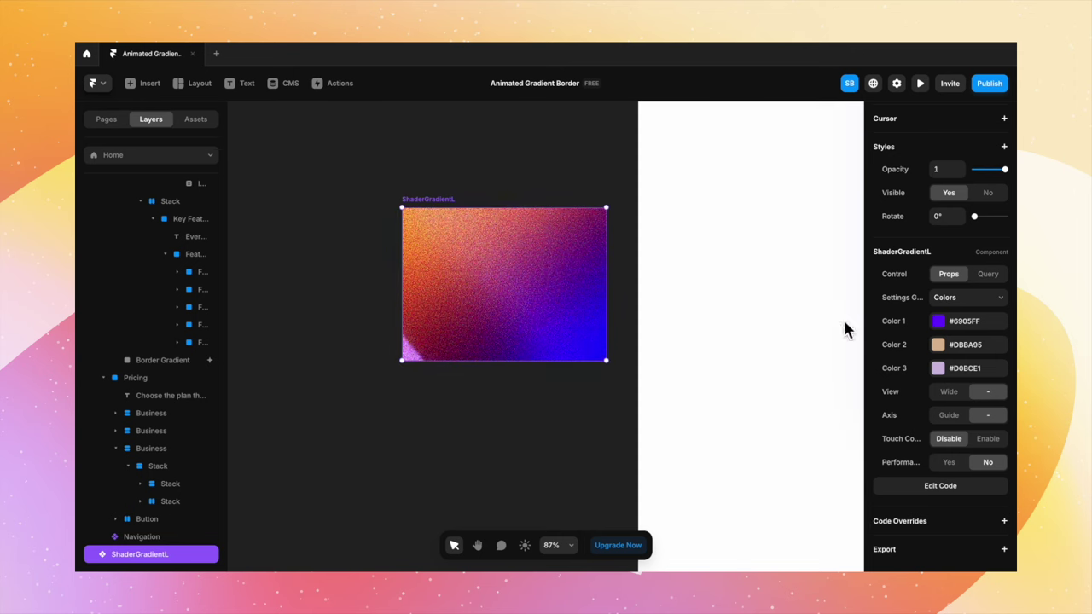
Try the wide camera view, revert it, and hide the gradient's axis guide.
click(963, 400)
click(988, 396)
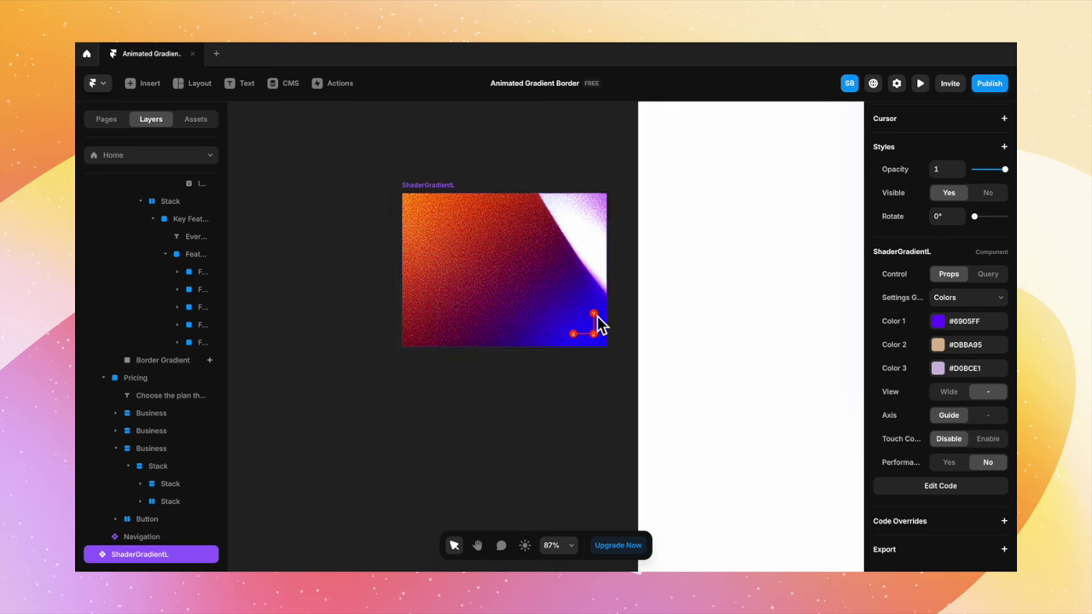
click(986, 418)
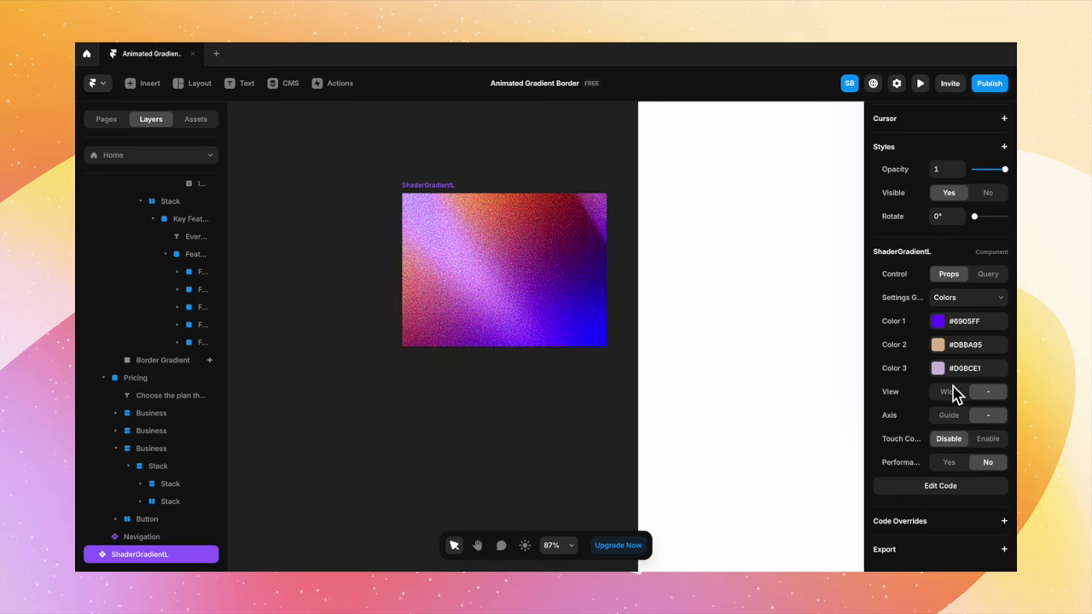
Toggle the grain effect and set the gradient's Light Type to direct Light.
click(984, 302)
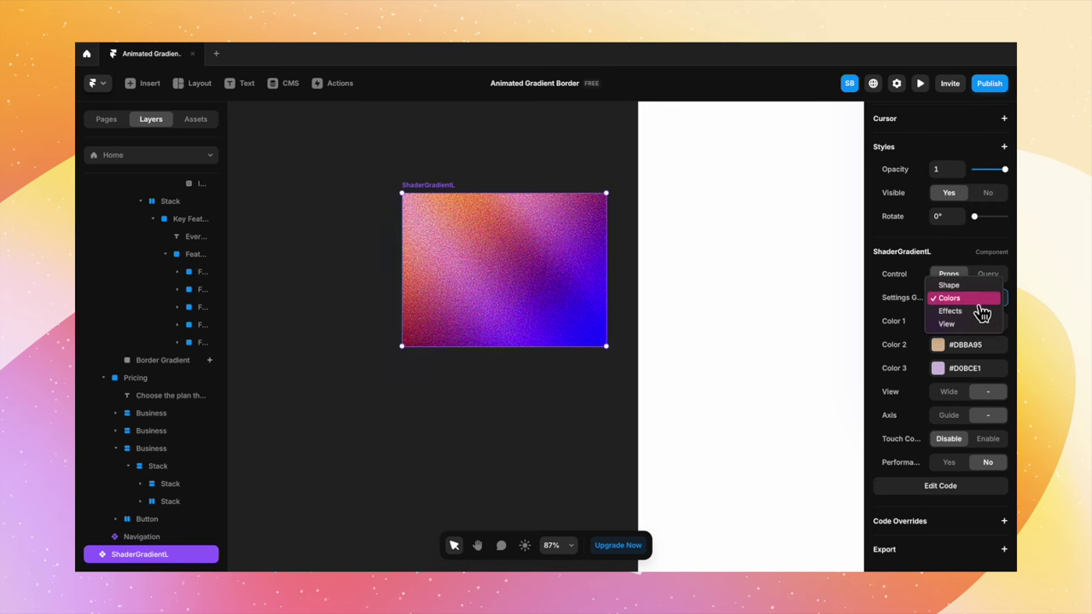
click(981, 311)
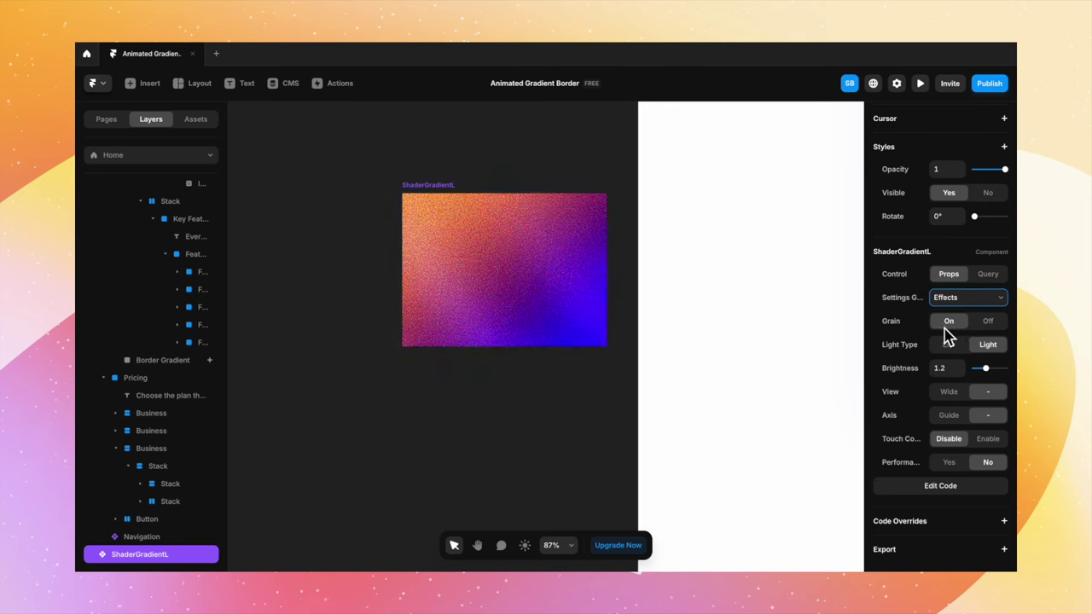
click(988, 325)
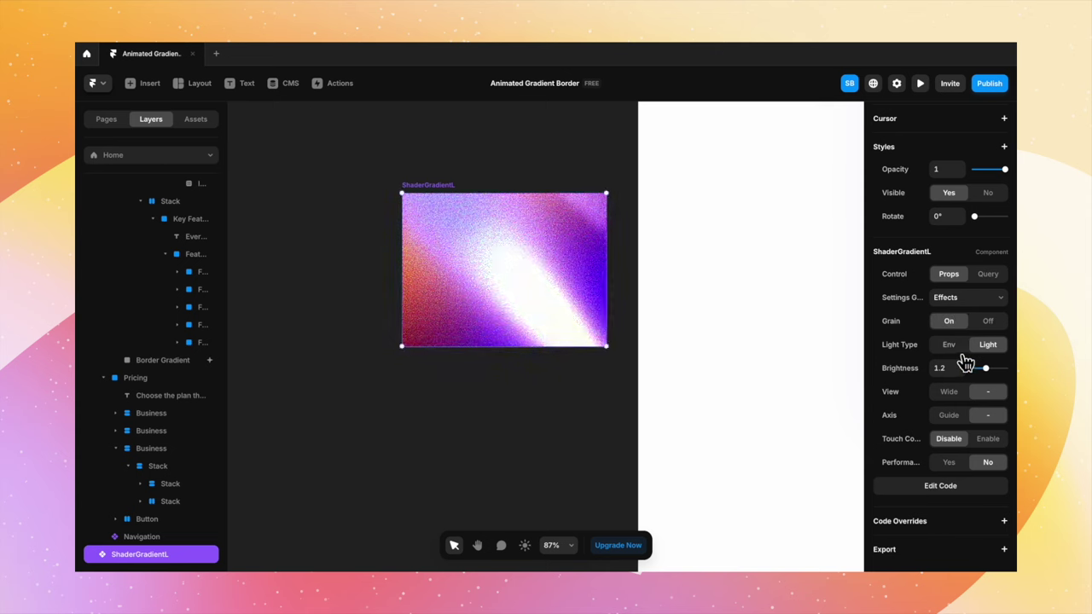
click(961, 348)
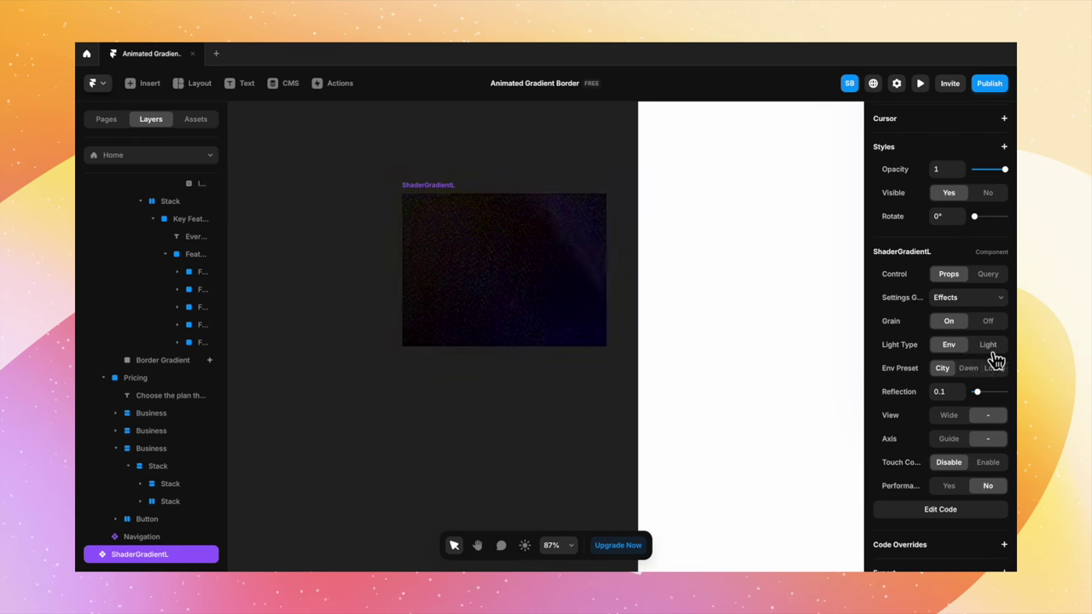
click(990, 347)
click(950, 347)
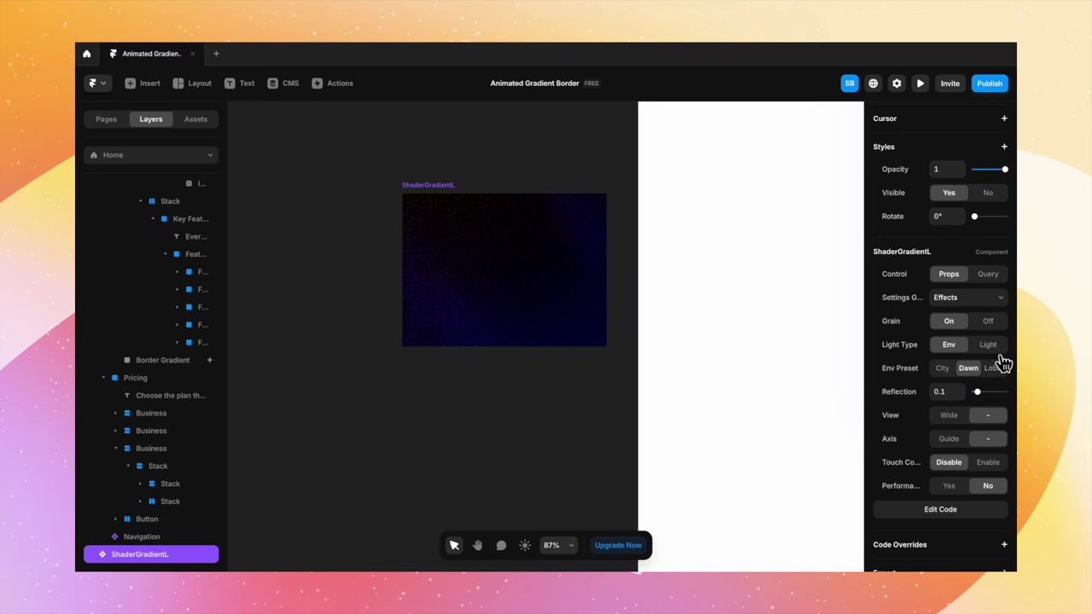
click(996, 347)
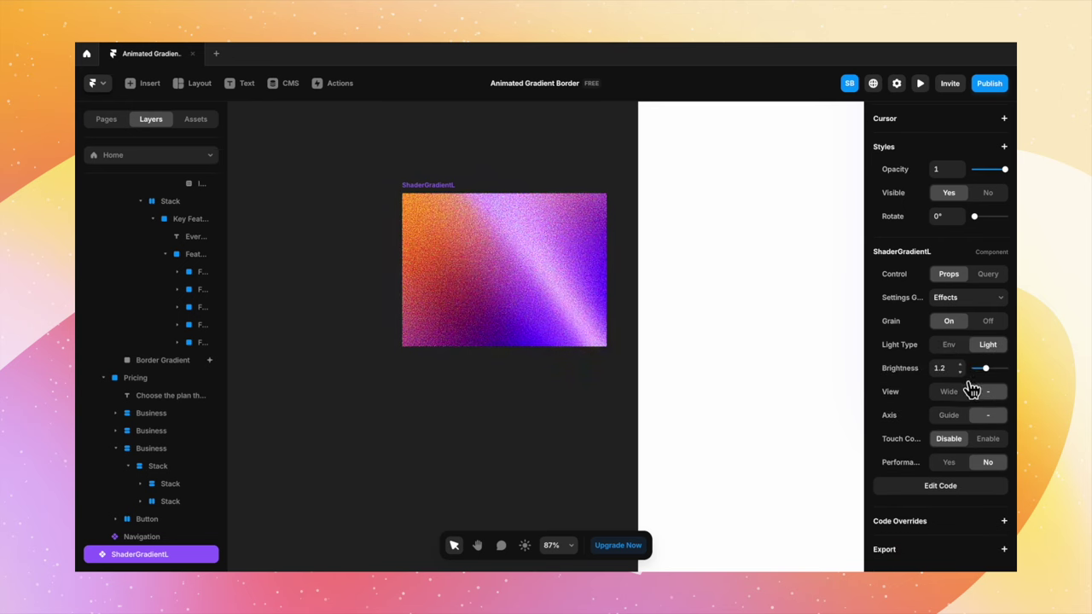
Try the Sphere and Water shape types, then return the gradient to a flat Plane.
scroll(954, 459, up, 3)
click(981, 441)
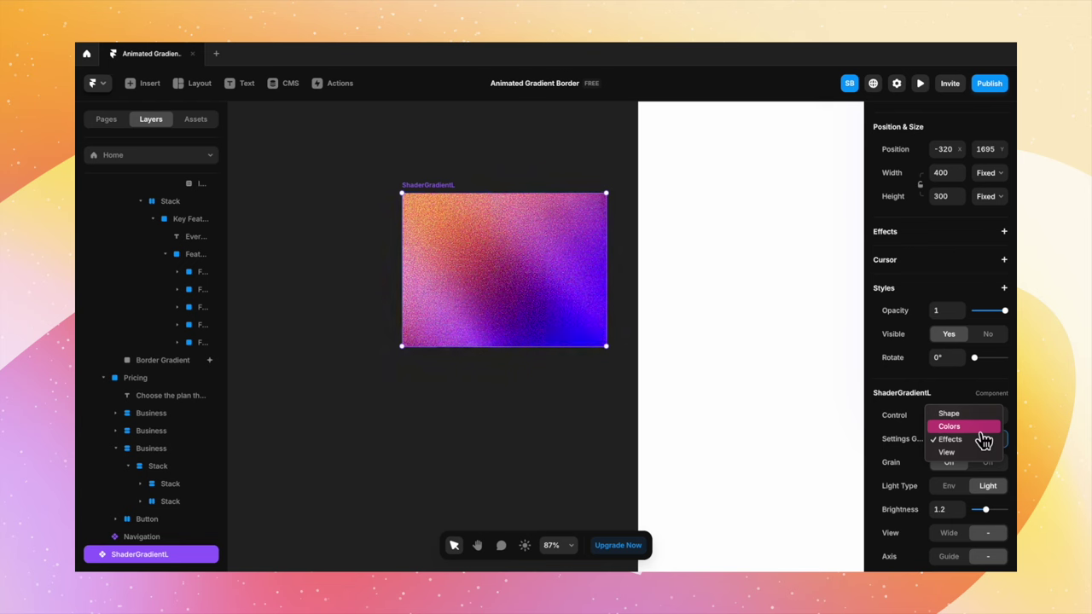
click(977, 414)
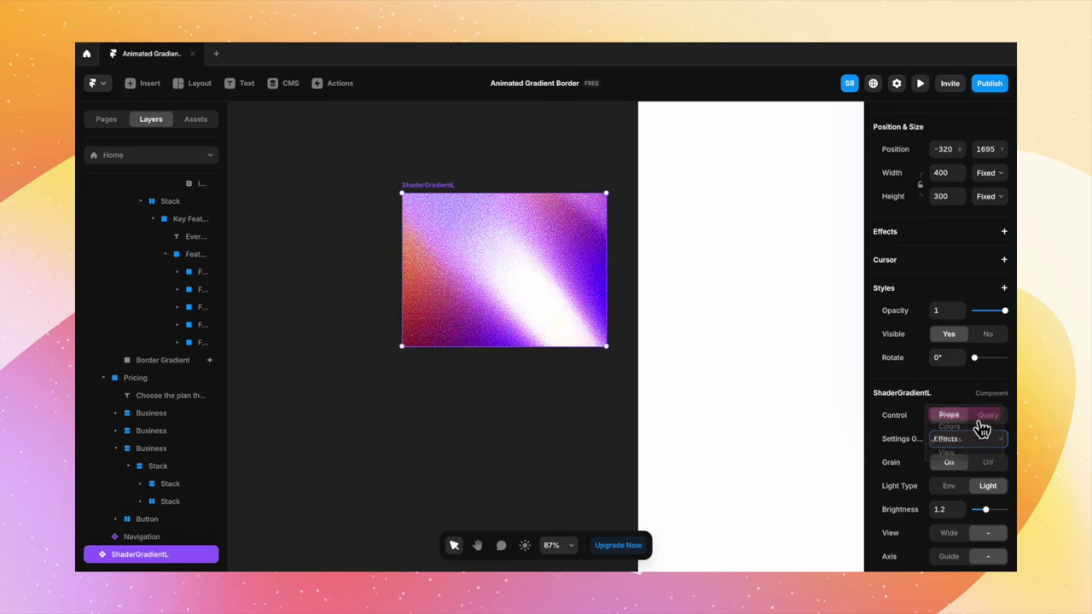
click(979, 467)
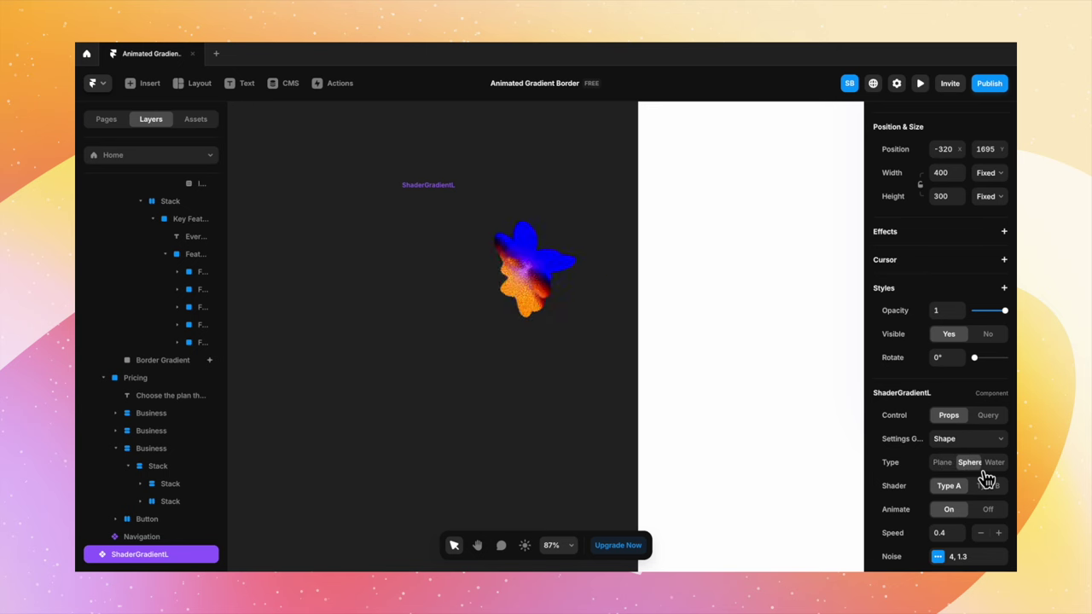
click(995, 463)
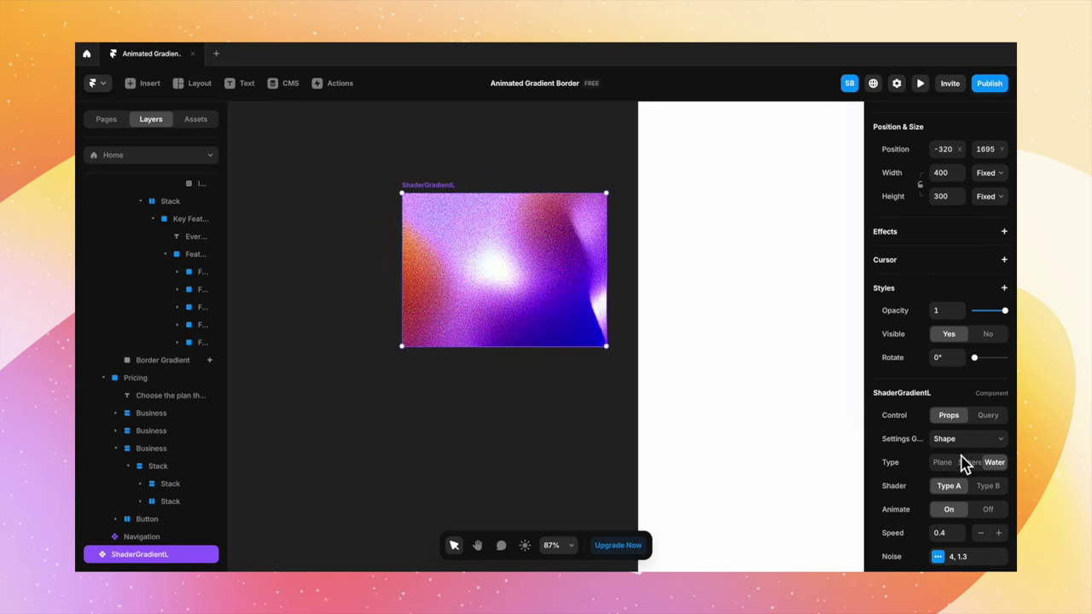
click(943, 464)
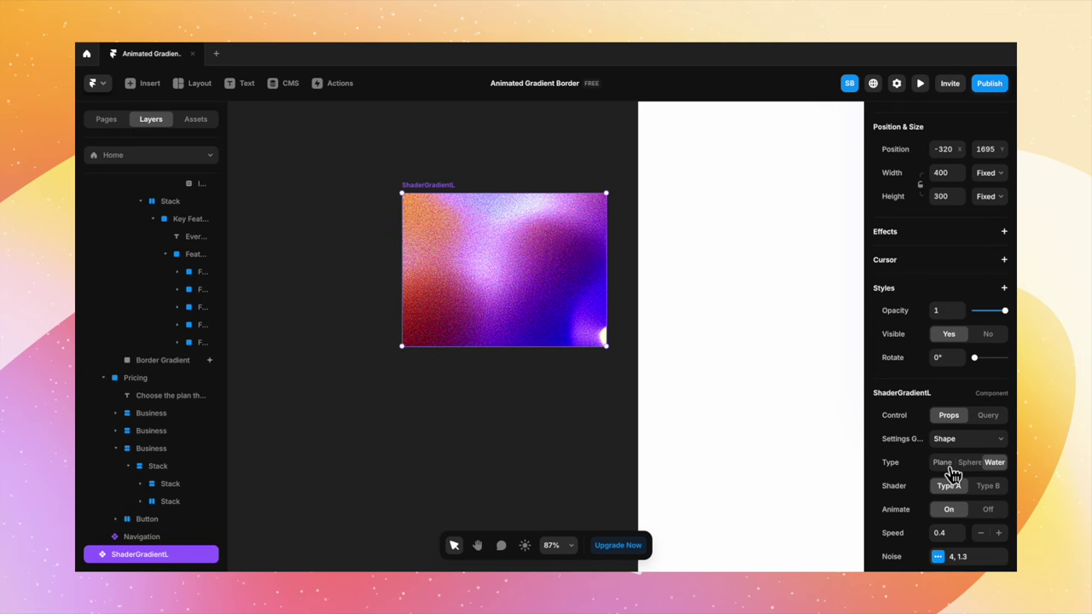
click(571, 484)
Duplicate the Business card and place the copy below the original.
scroll(572, 483, down, 5)
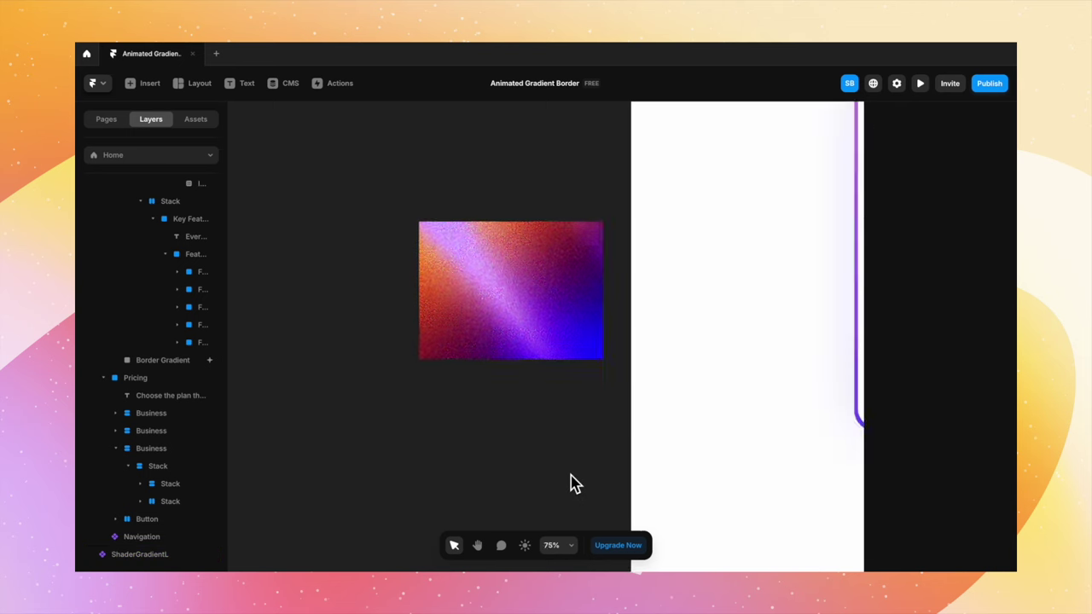
scroll(515, 446, down, 4)
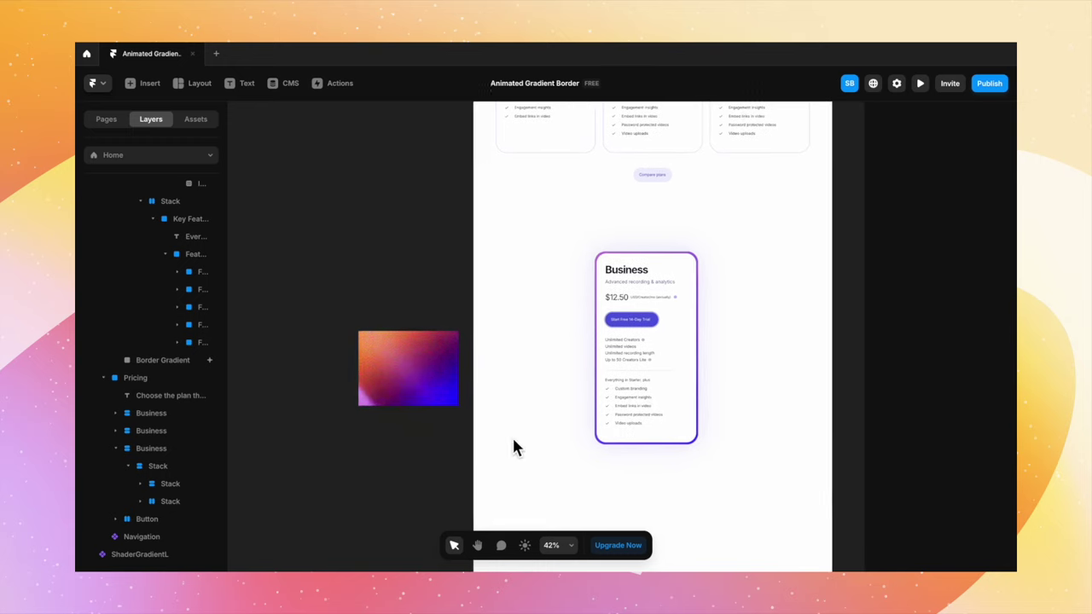
click(399, 383)
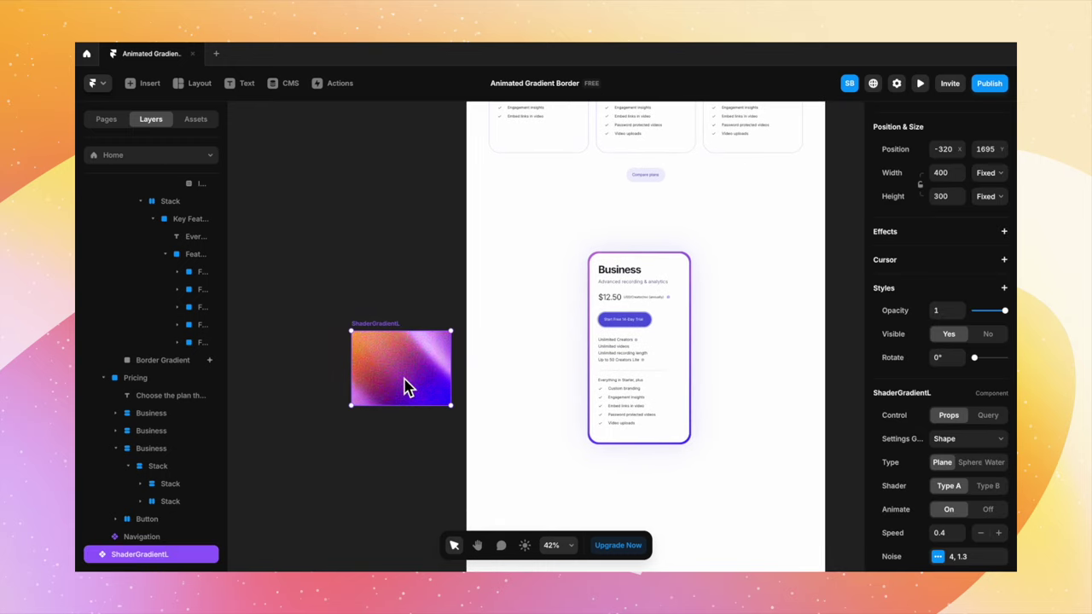
scroll(586, 244, down, 12)
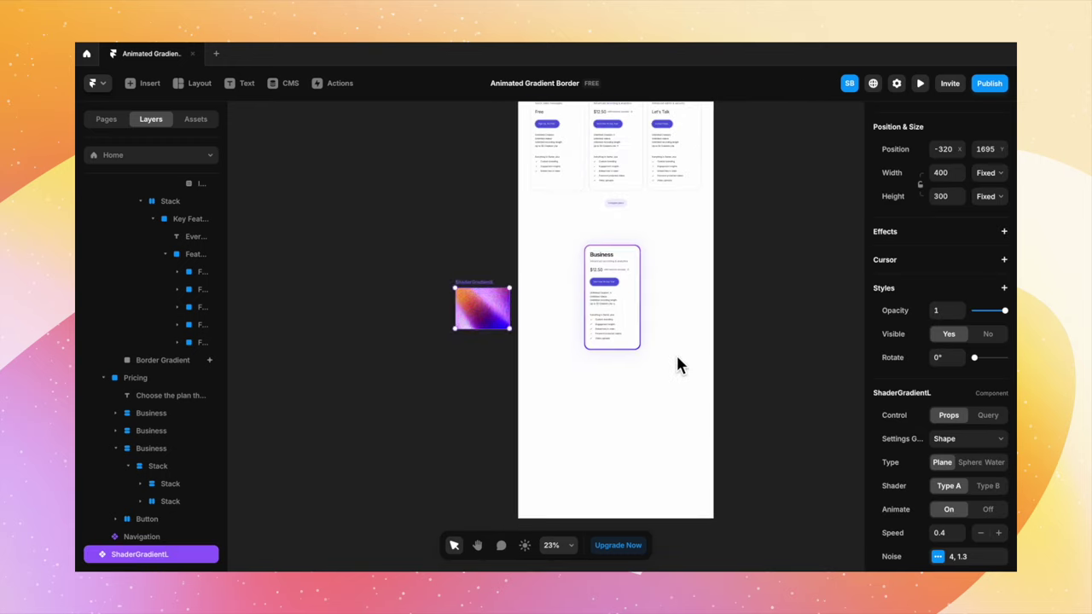
click(755, 389)
drag(751, 383, 601, 264)
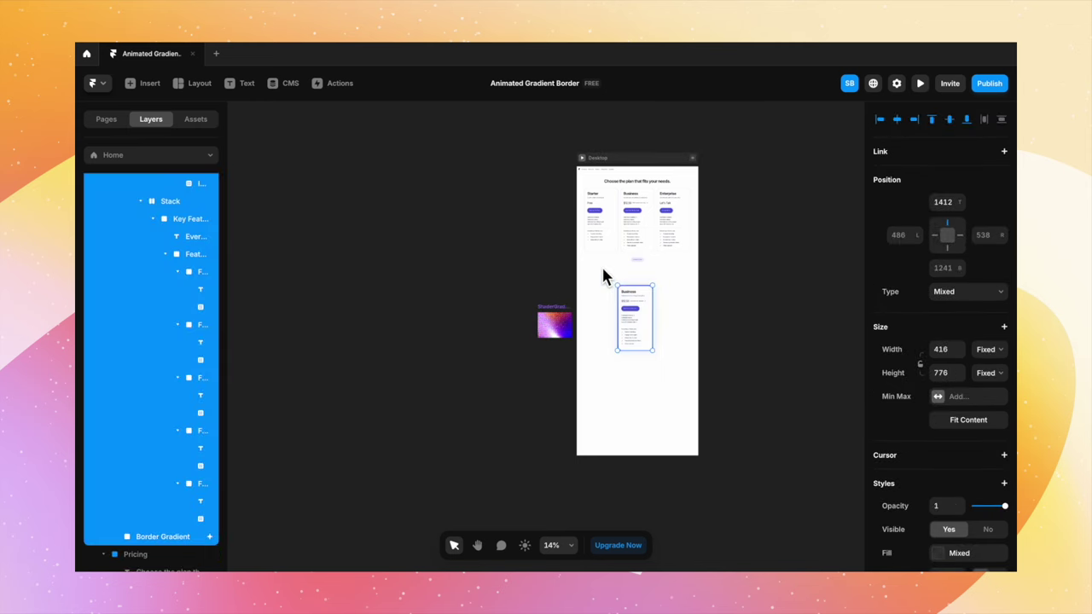
key(ctrl+d)
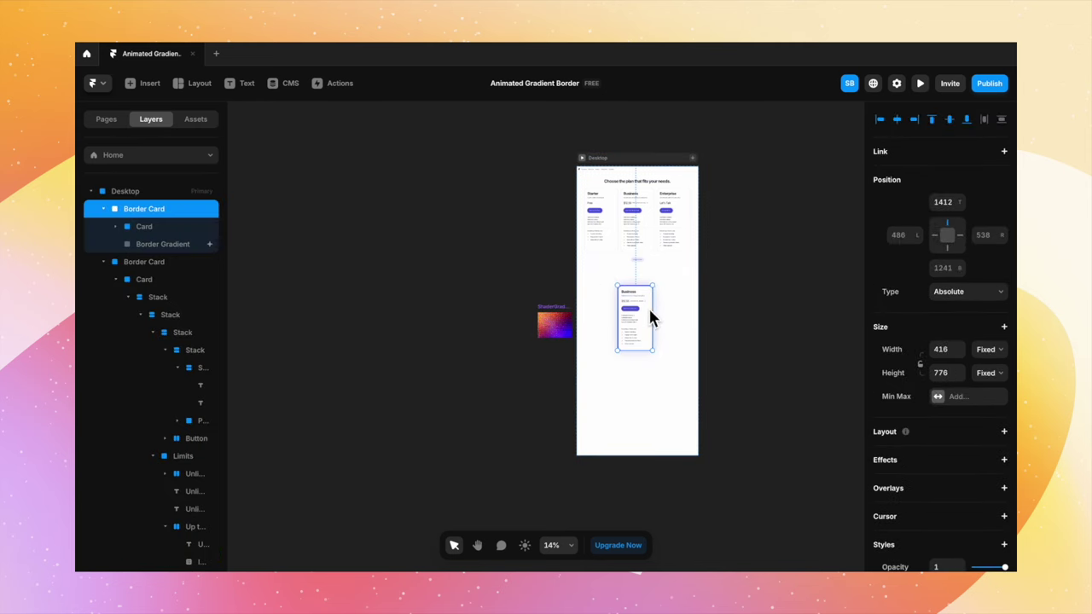
drag(647, 308, 649, 415)
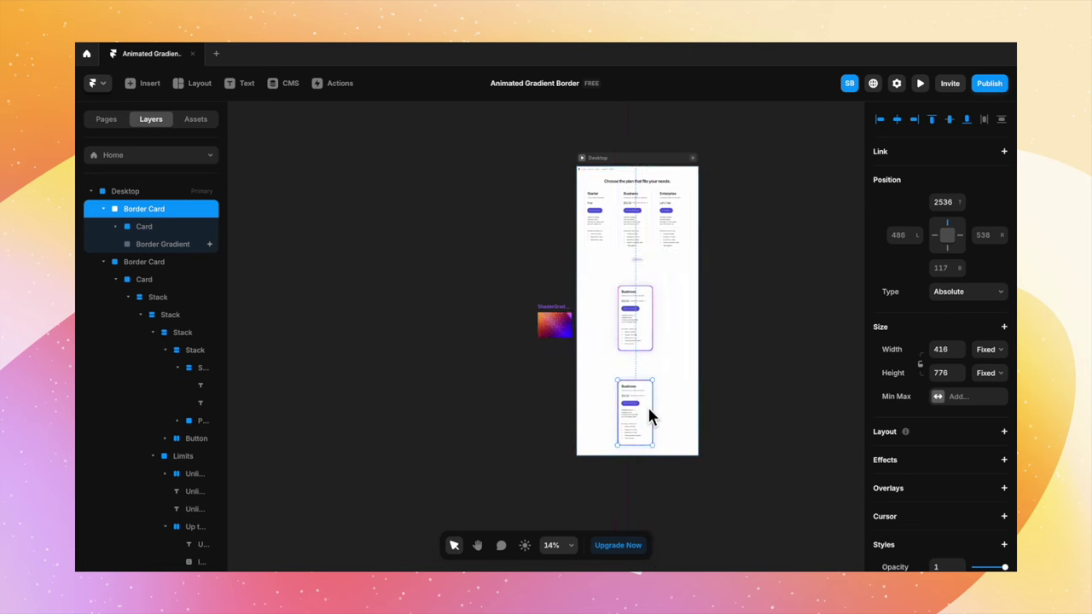
key(Escape)
Move ShaderGradientL into the copy's Border Gradient, rotated -29° and sized 1055 × 792.
scroll(682, 442, up, 5)
scroll(679, 444, up, 1)
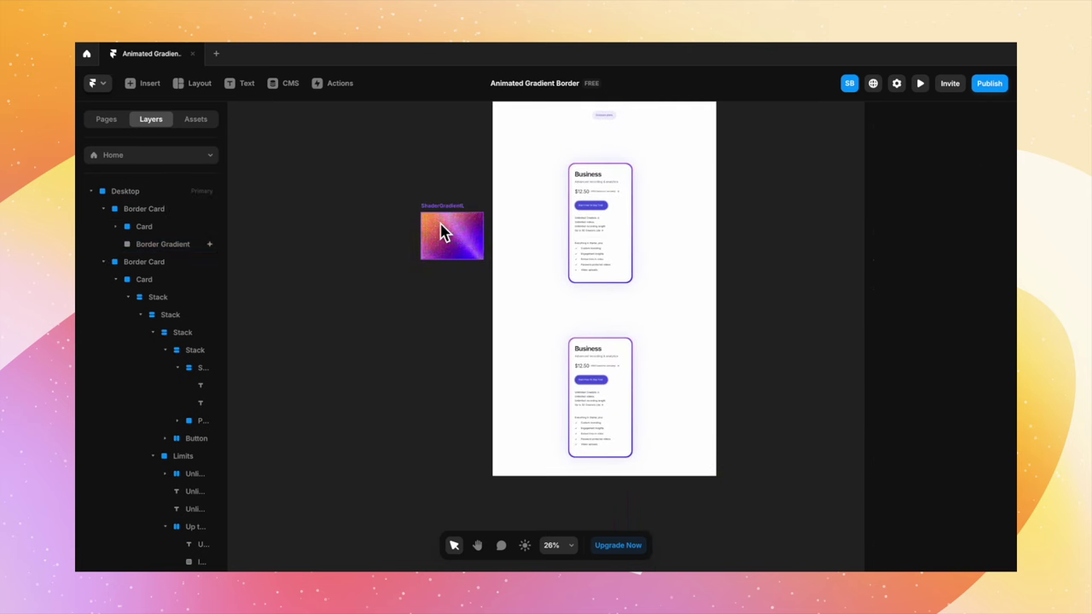
click(446, 240)
drag(449, 247, 564, 404)
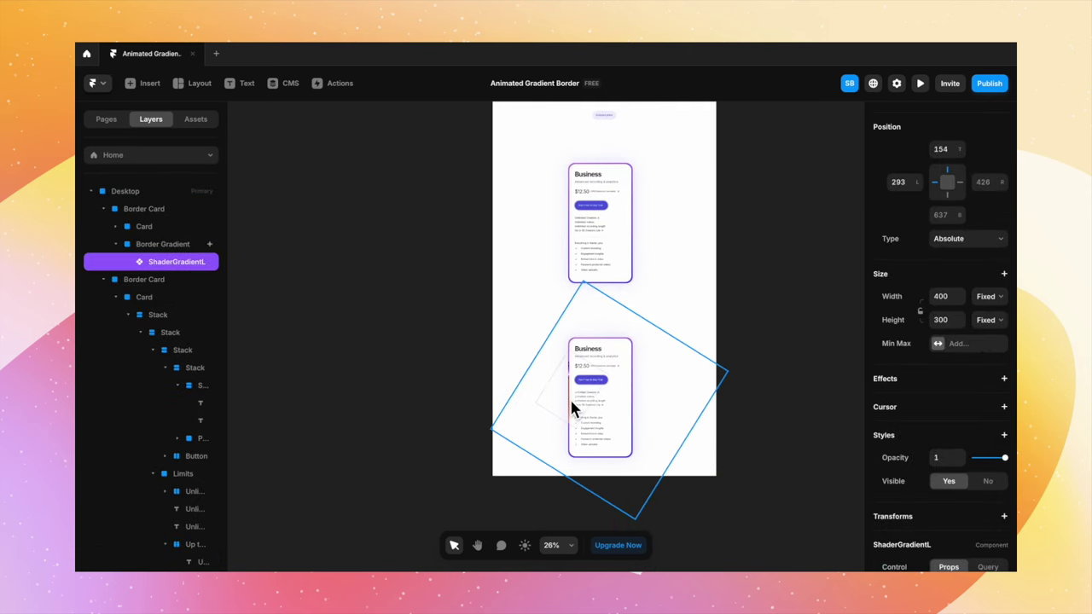
click(571, 406)
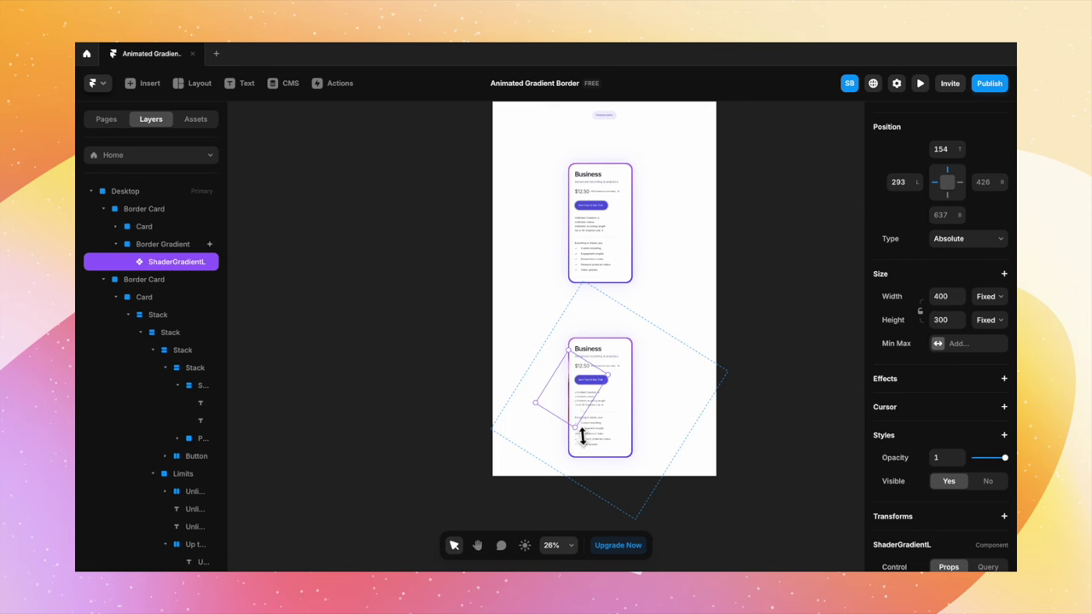
drag(623, 377, 649, 339)
drag(631, 431, 668, 484)
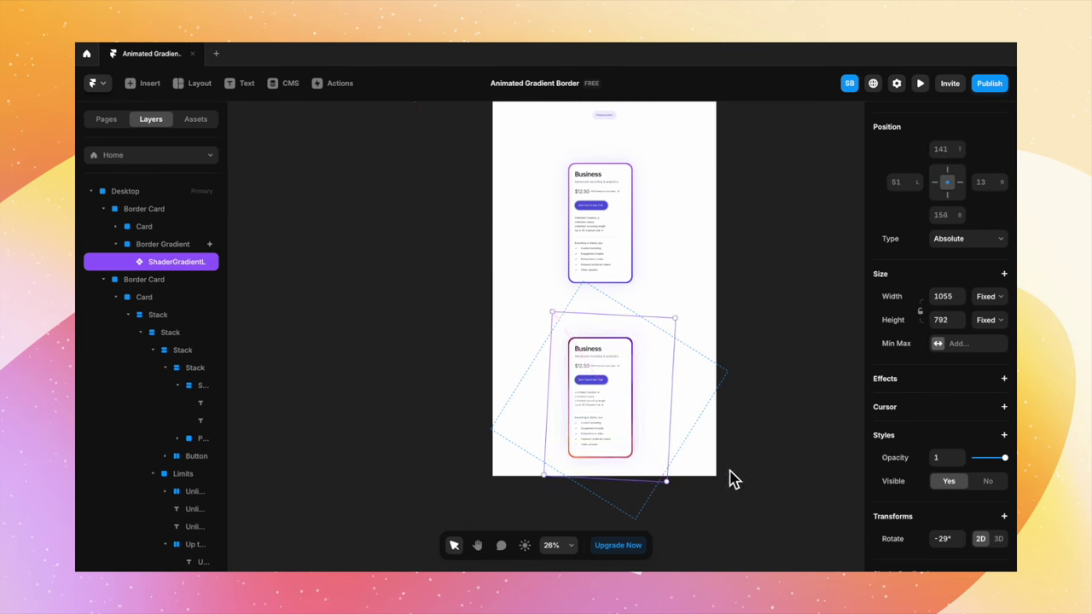
scroll(668, 472, up, 4)
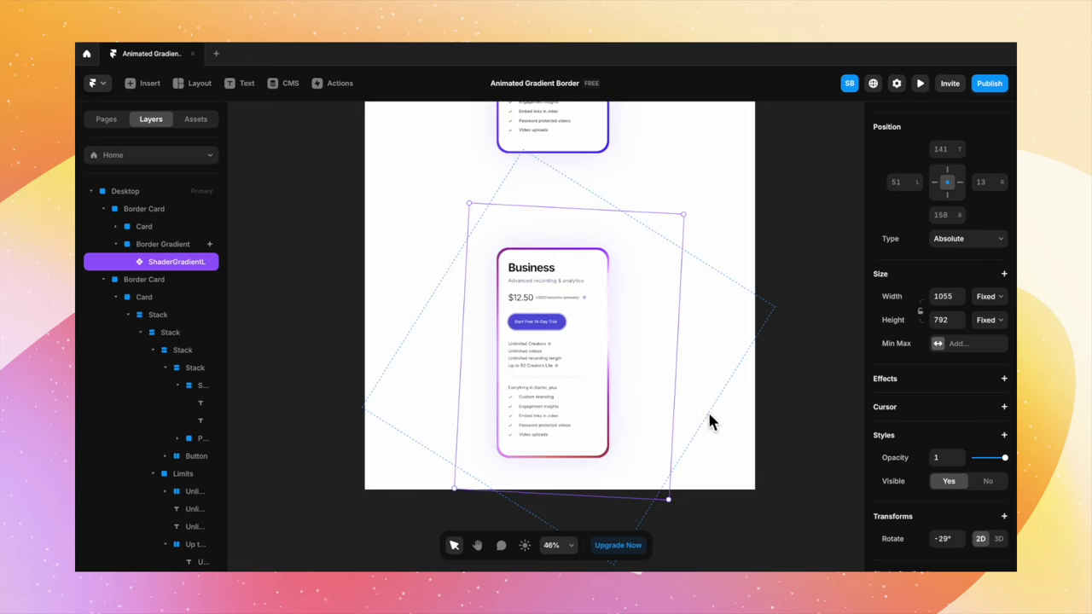
Rename the second Border Card layer to 'Border Card 2'.
click(780, 408)
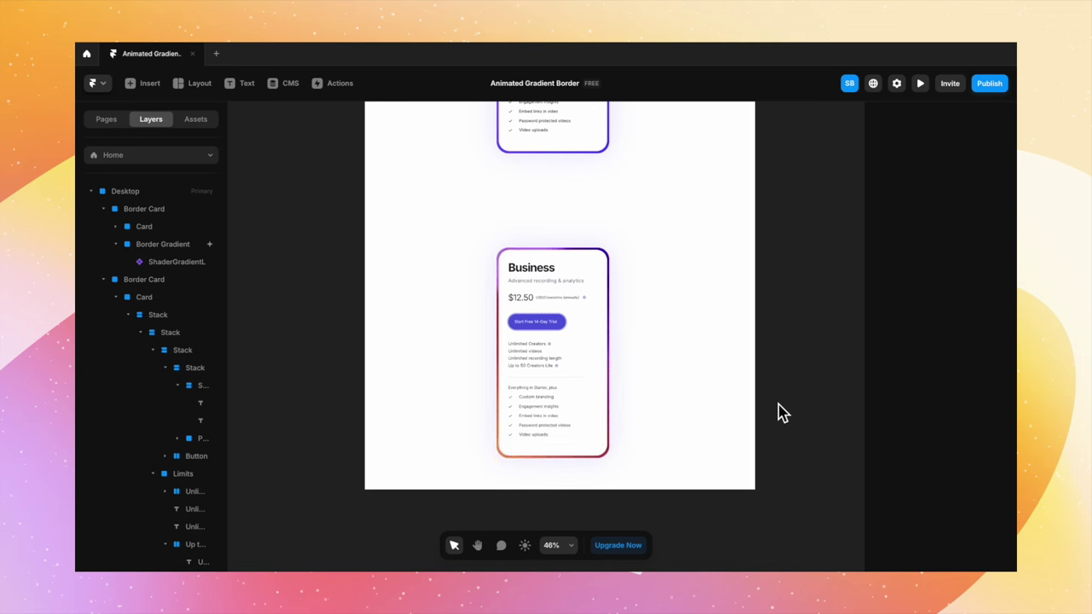
click(546, 280)
click(105, 209)
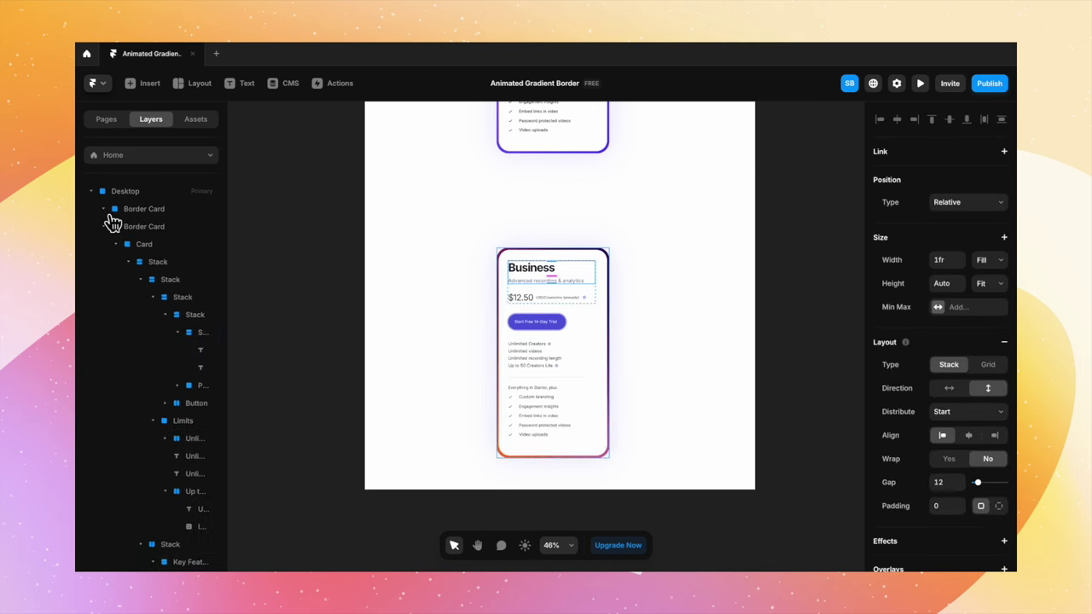
click(106, 227)
click(156, 227)
double_click(181, 227)
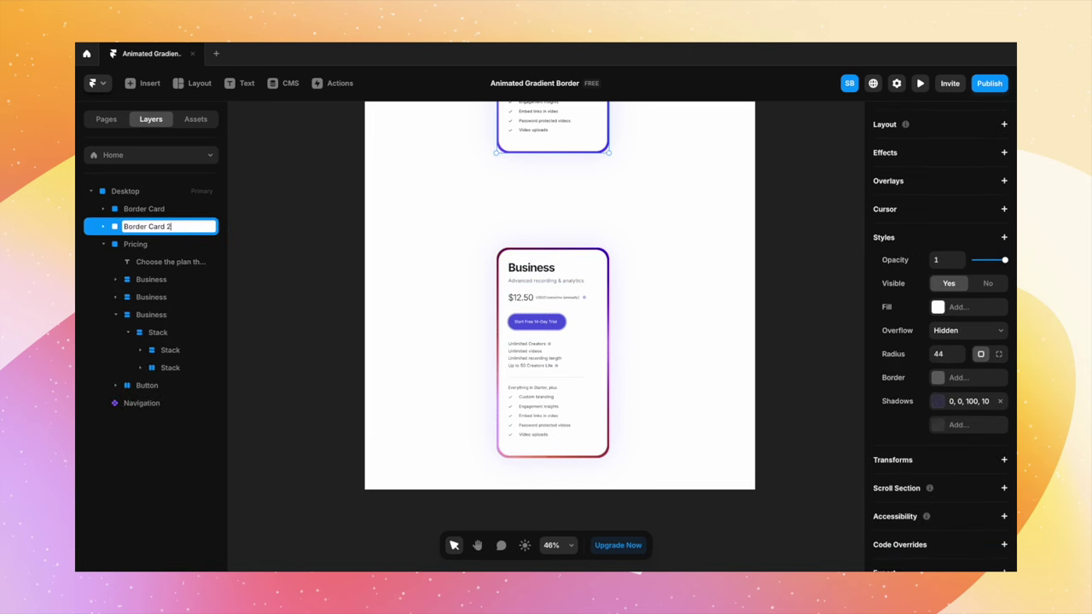
click(268, 262)
Remove the Loop effect from Border Card 2's Border Gradient.
click(136, 232)
click(106, 228)
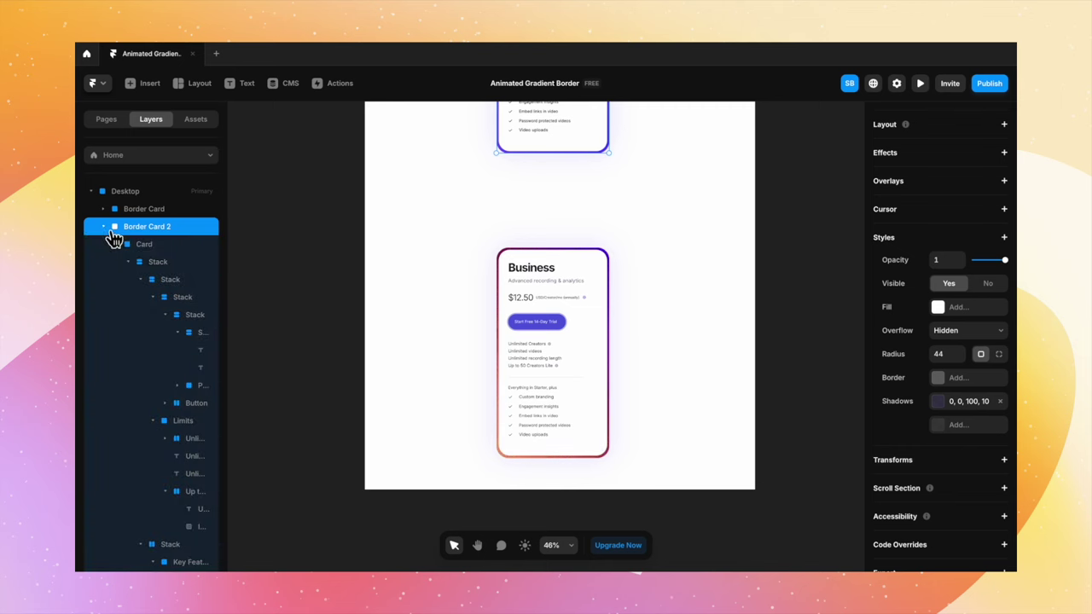
click(125, 249)
click(154, 262)
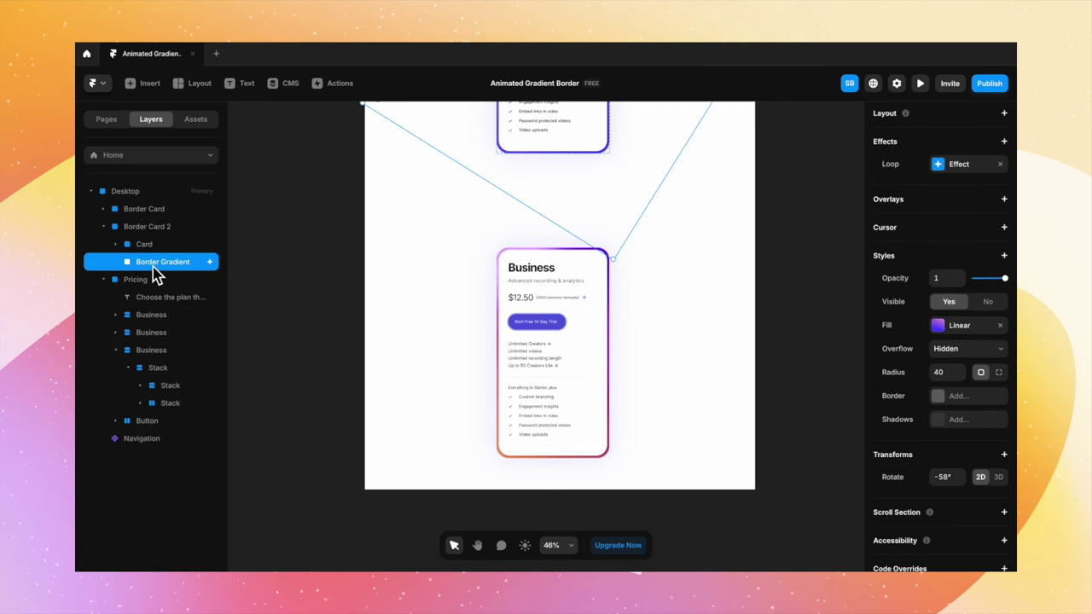
scroll(995, 266, up, 2)
click(1002, 264)
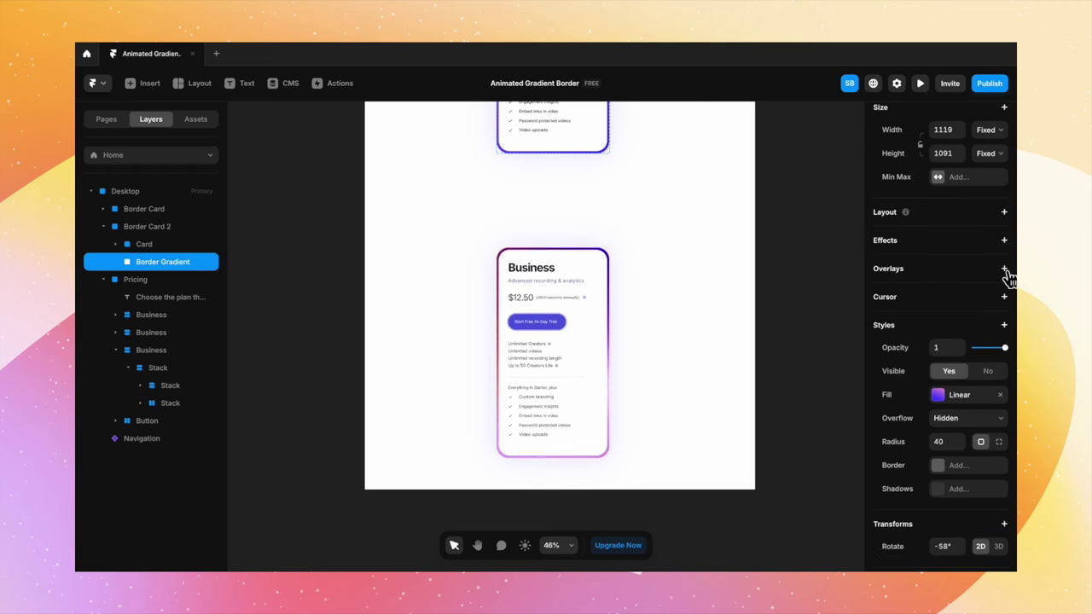
click(785, 353)
Preview the Desktop page full screen with Cmd+P.
scroll(785, 353, down, 5)
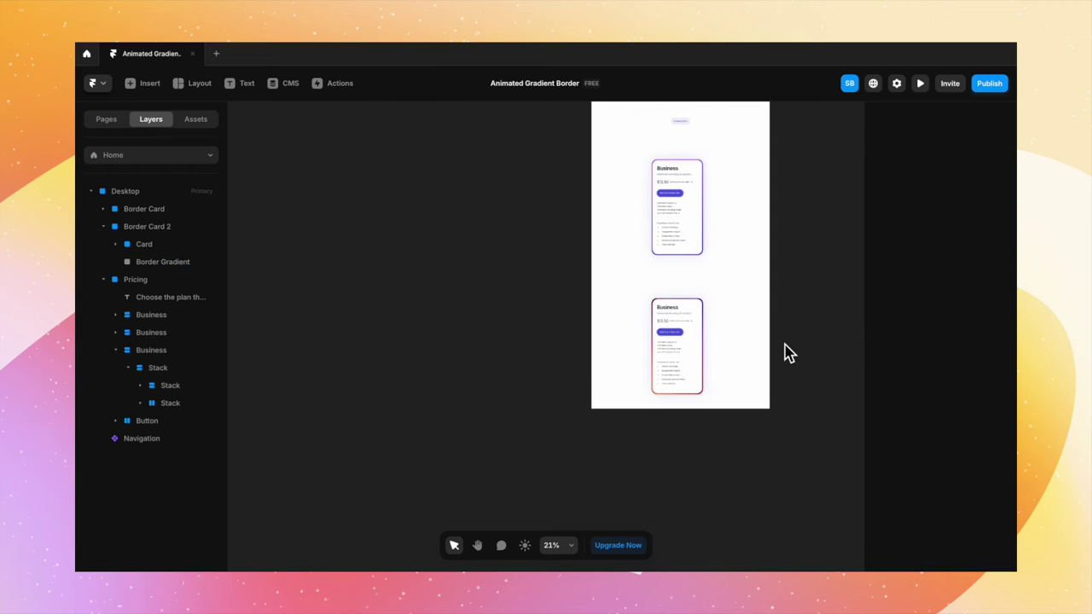
scroll(529, 251, up, 2)
click(498, 228)
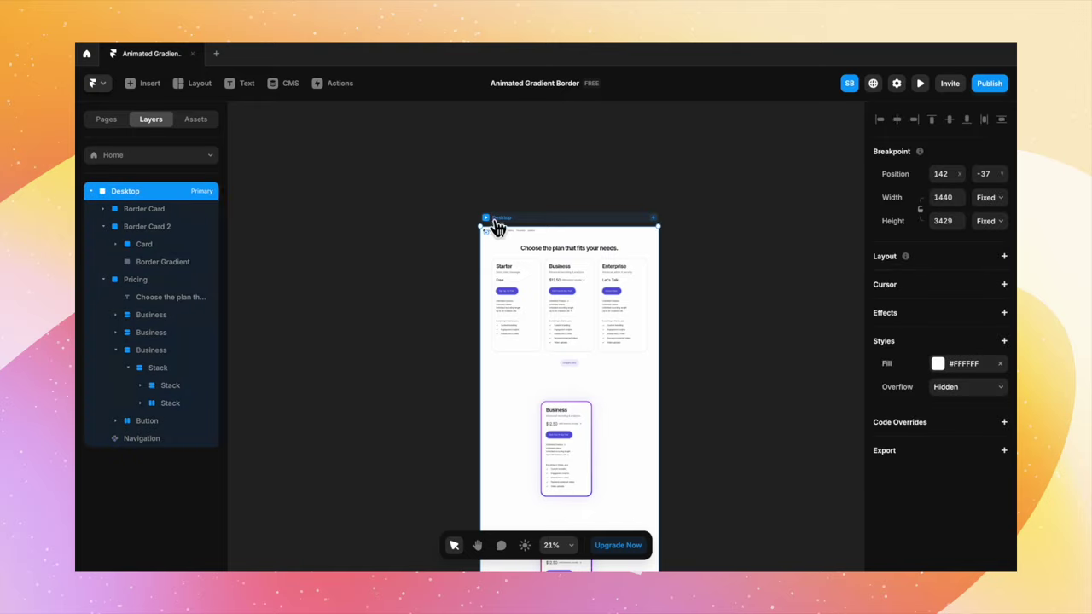
key(ctrl+p)
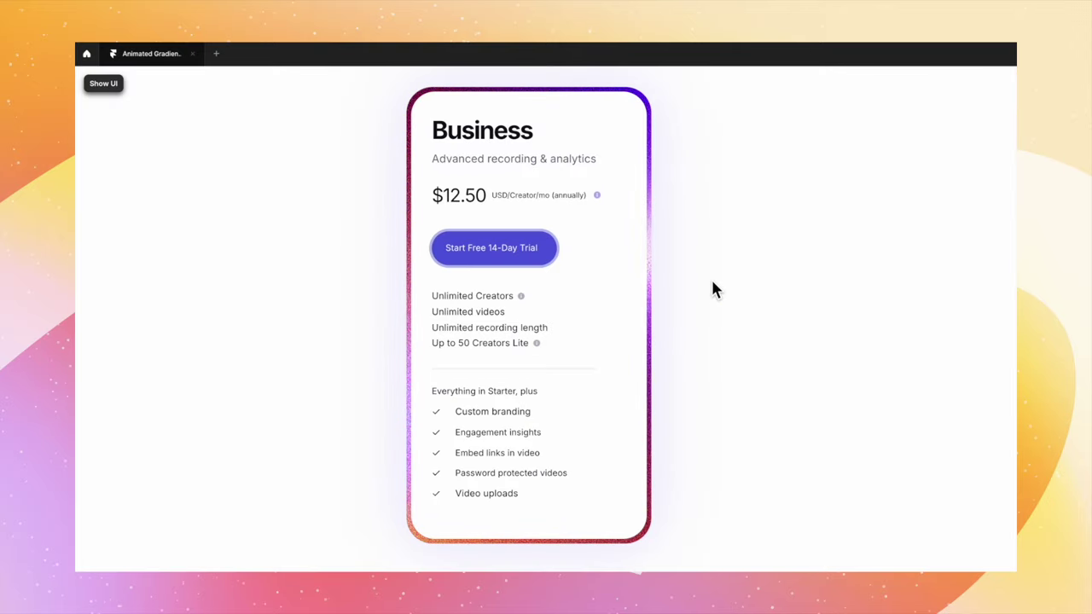